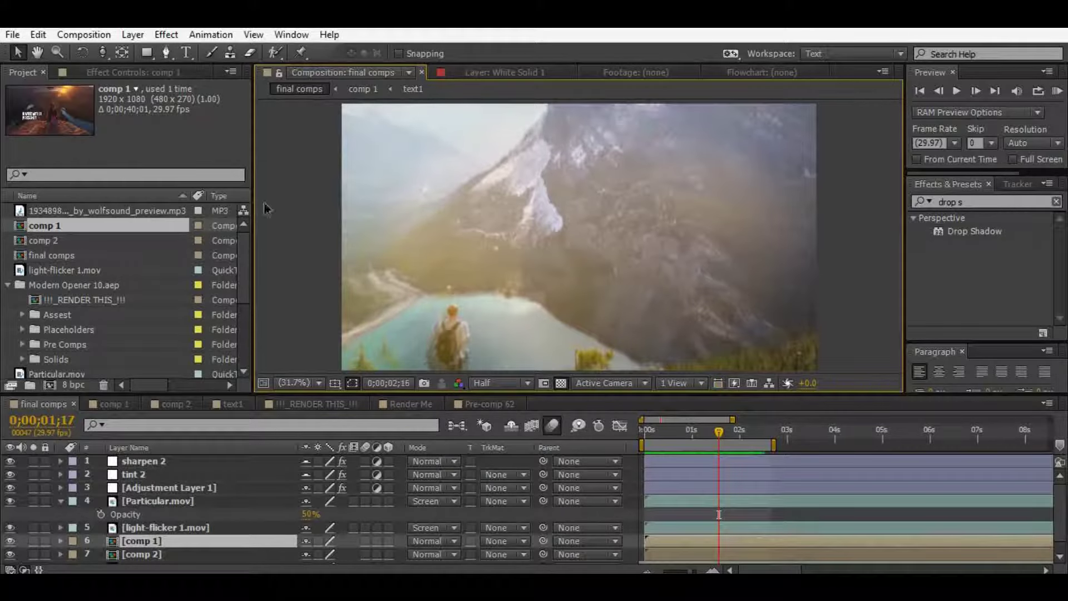
- Replay the finished hyper-zoom sequence with the Composition panel maximized
key(space)
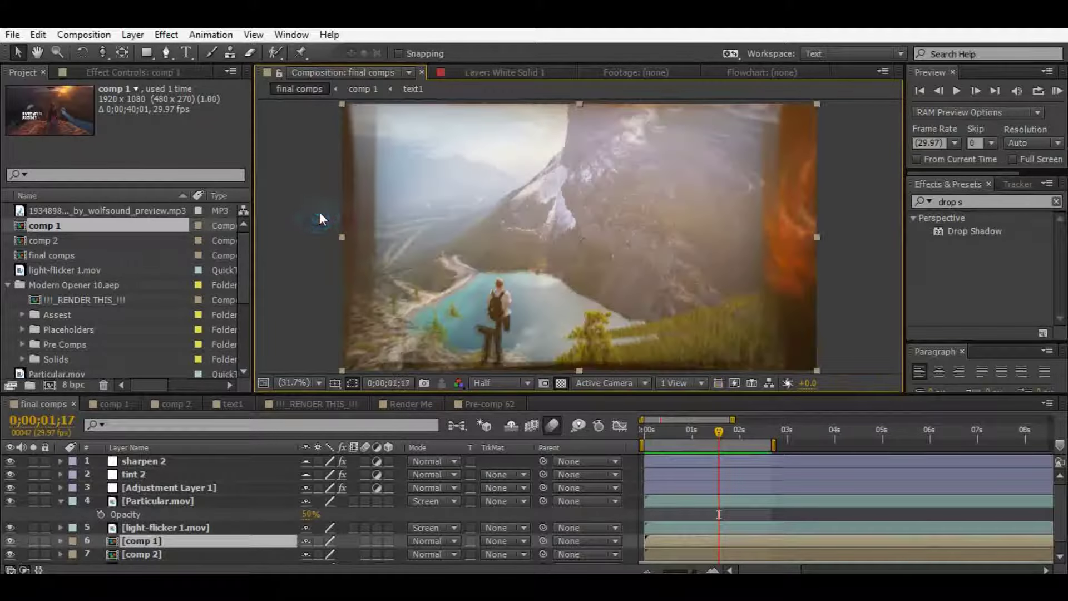
key(grave)
key(space)
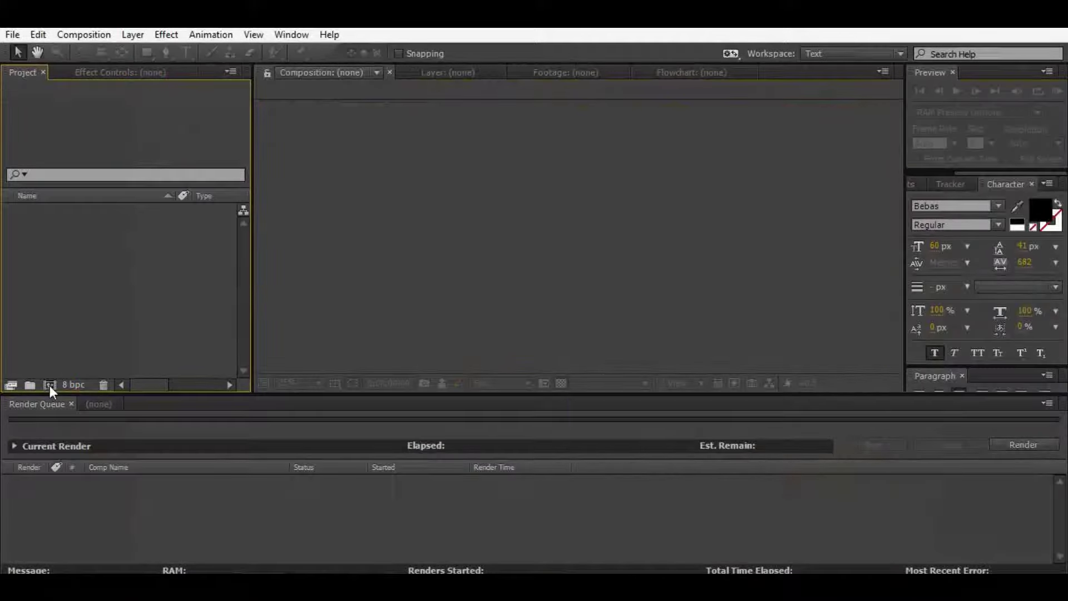
- Create a new composition named 'final comps'
click(49, 385)
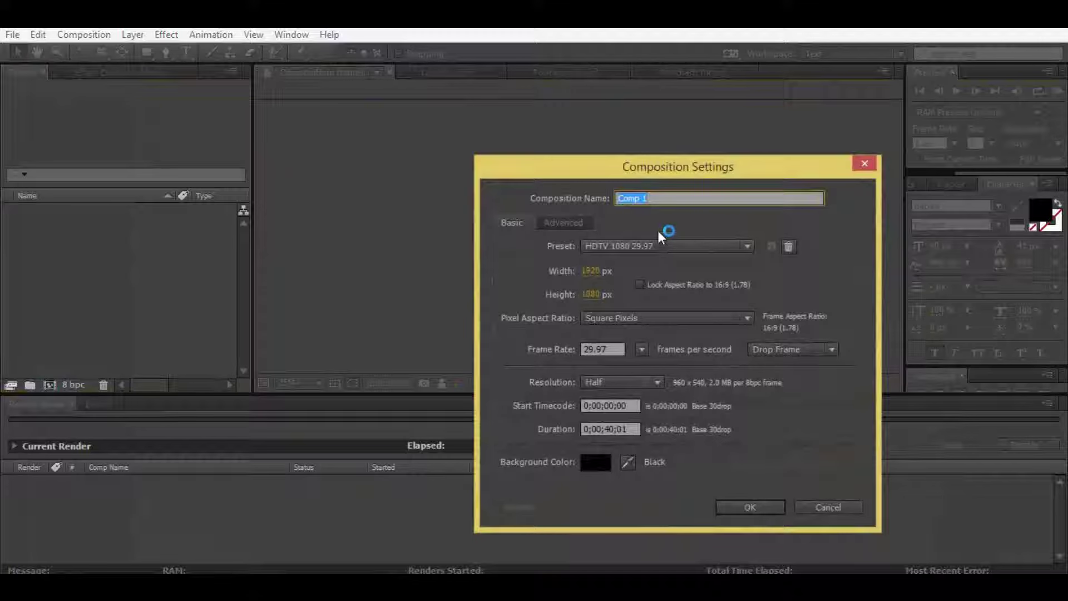
text(m)
key(BackSpace)
text(final)
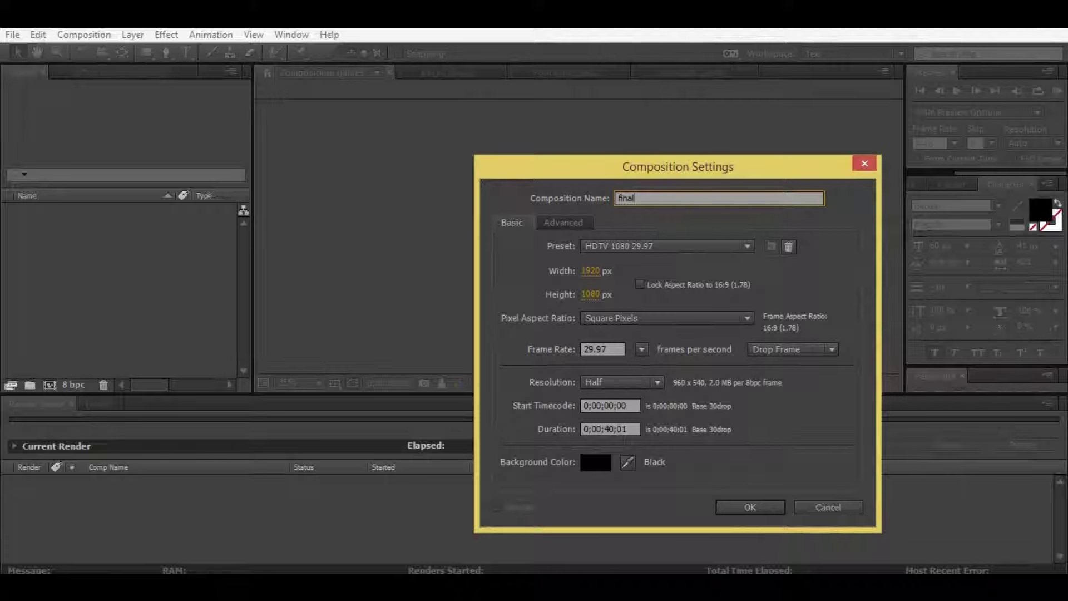
text( comps)
key(Return)
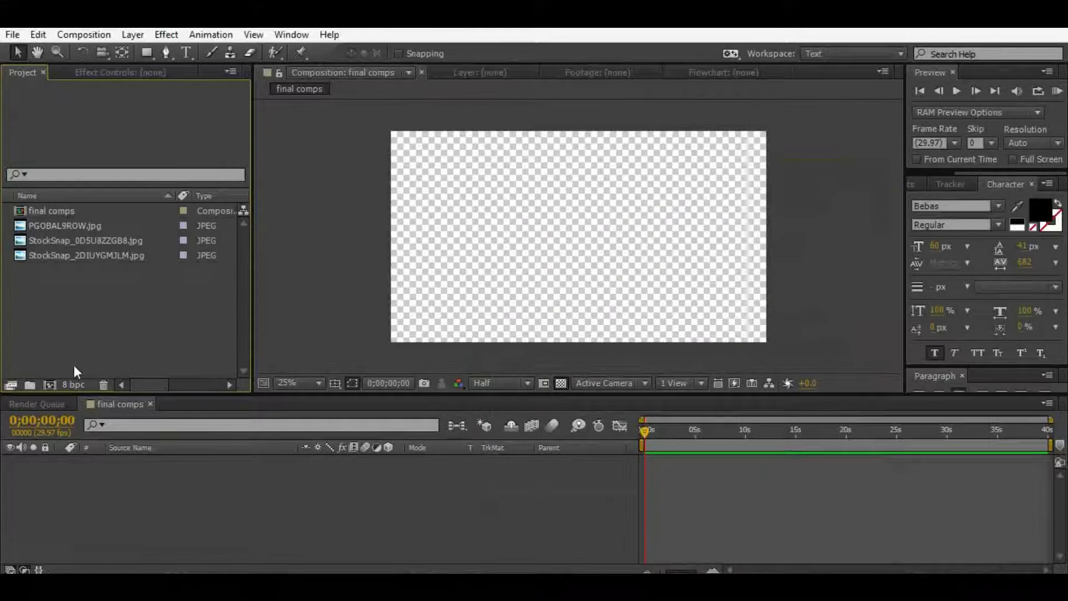
- Create a 'photo1' composition and place it in the final comps timeline
click(54, 383)
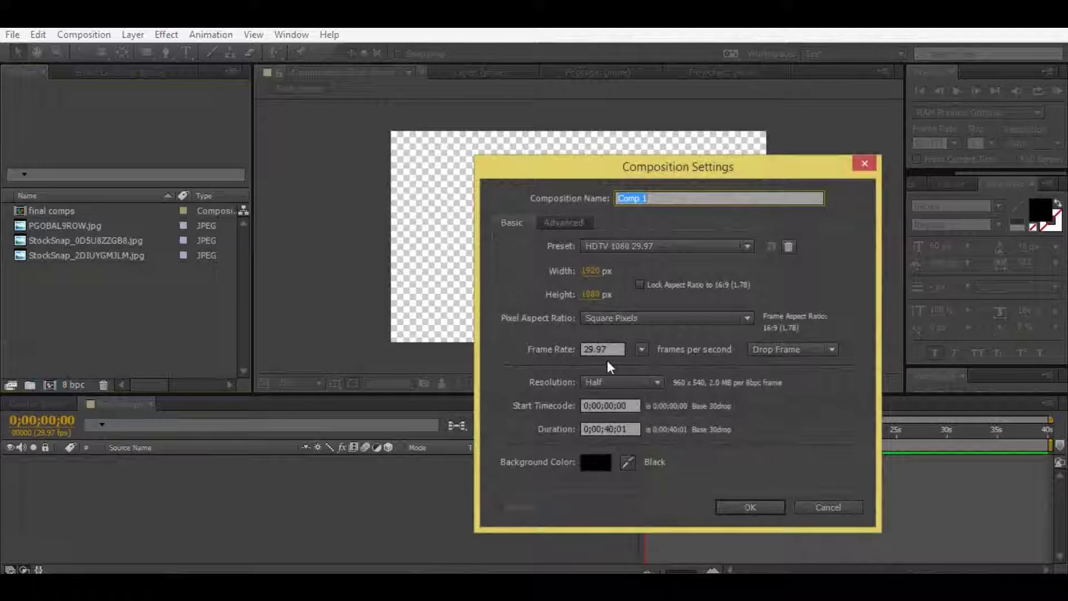
text(photo)
text(1)
key(Return)
drag(41, 244, 158, 463)
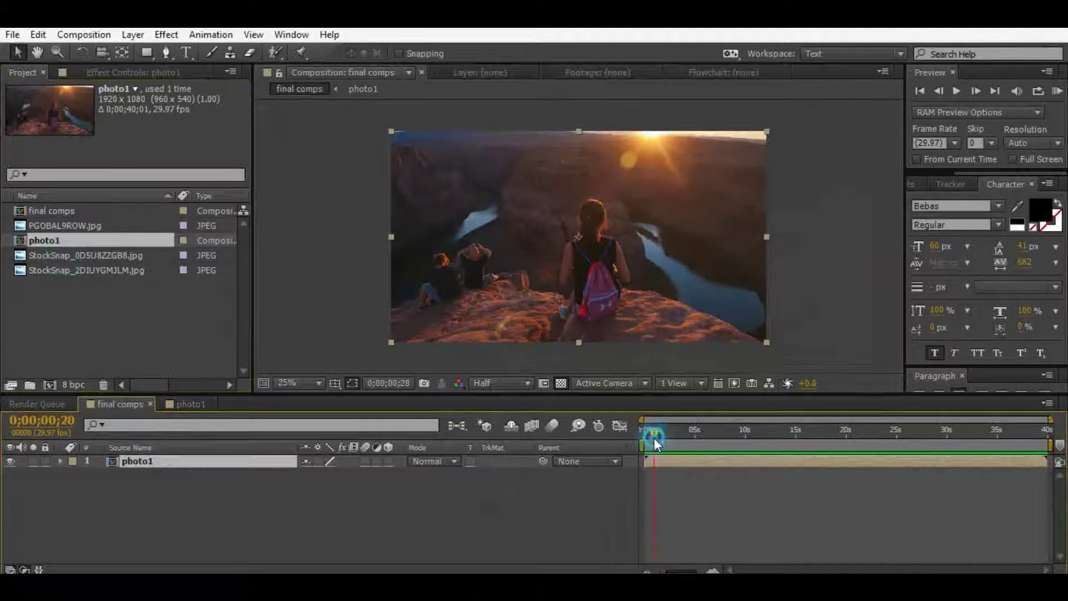
drag(670, 442, 633, 449)
- Create another photo composition for the next image
click(48, 389)
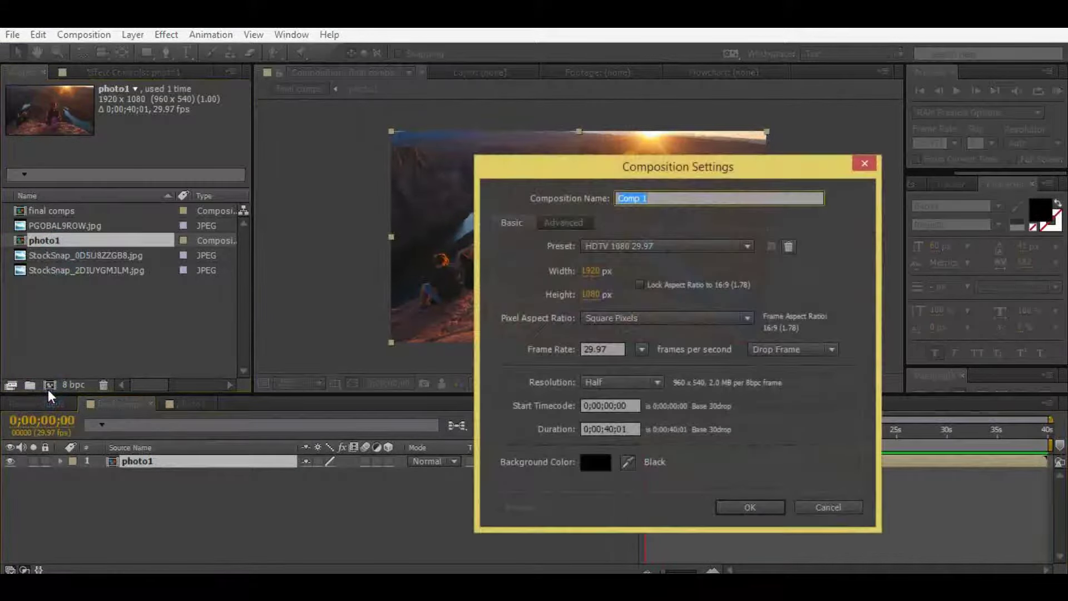
text(photo 2)
key(Return)
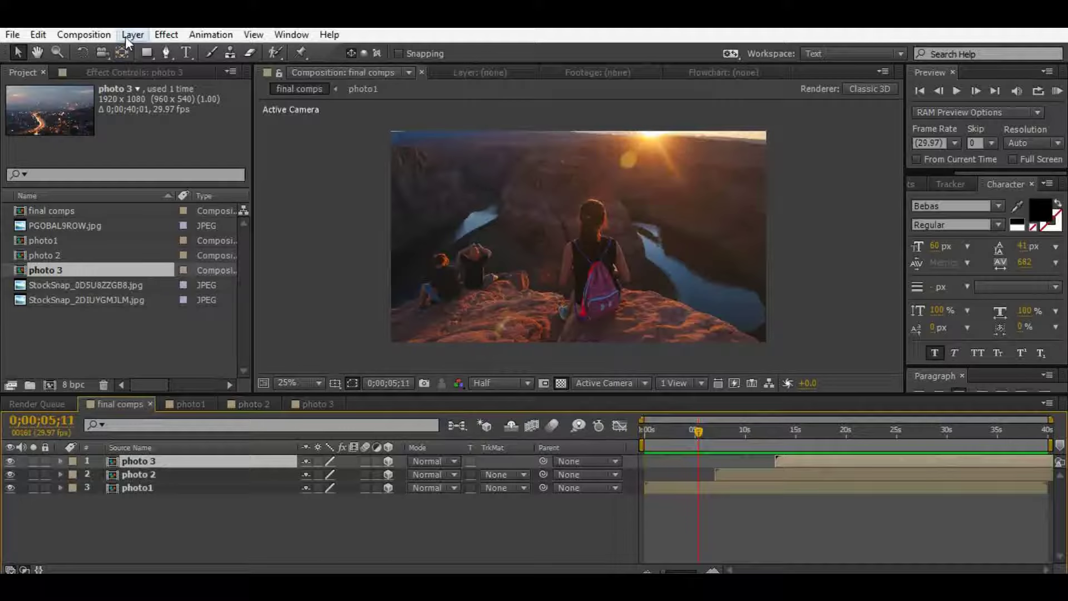
- Add a camera layer to final comps with default settings
click(133, 34)
mouse_move(152, 32)
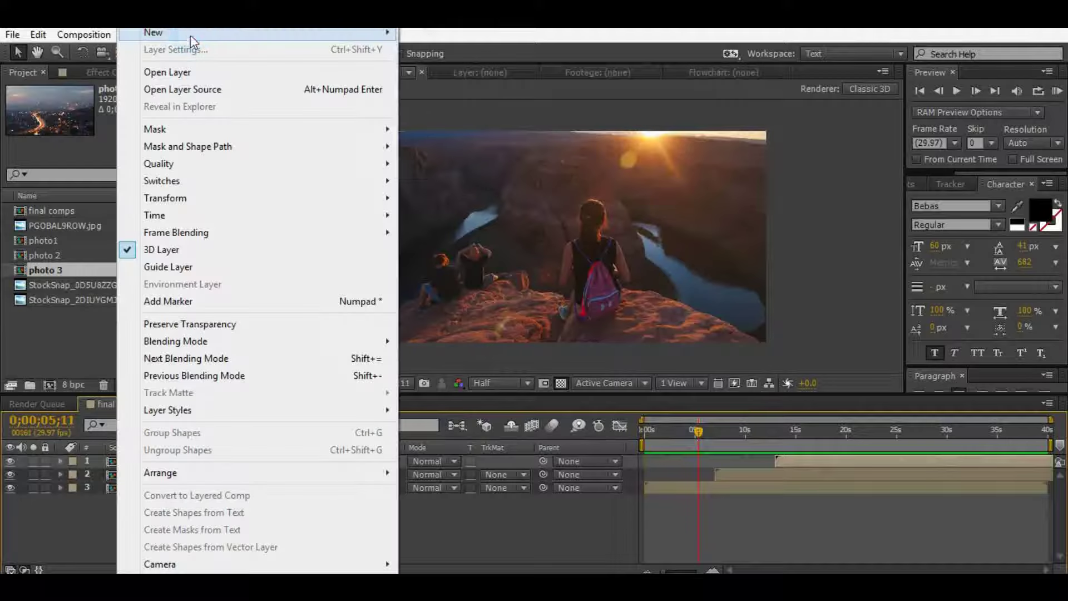
click(503, 86)
key(Return)
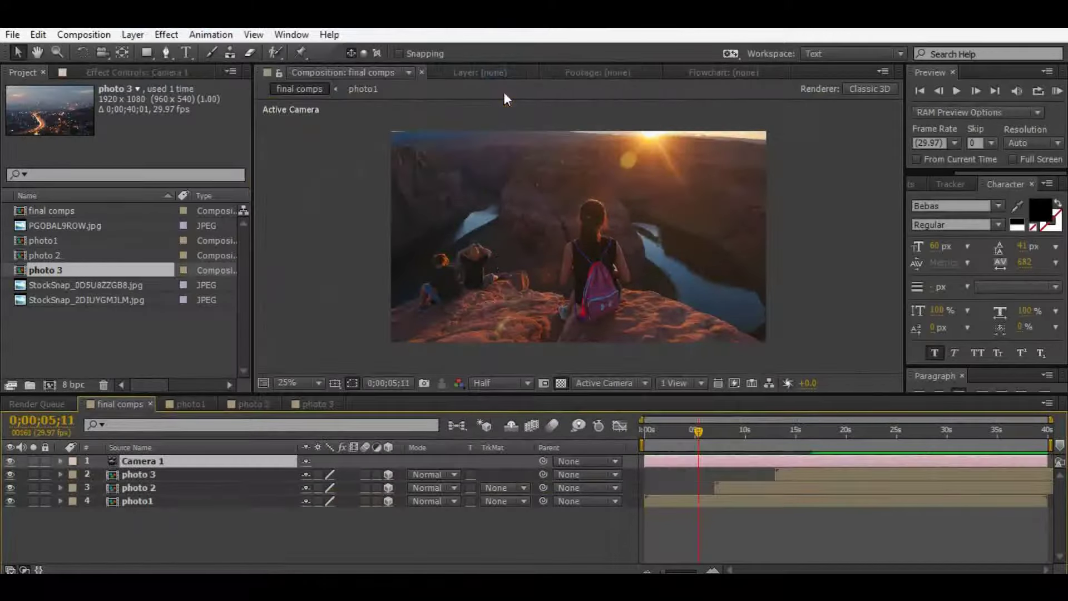
- Start photo 2 near the current time and push it back in depth behind photo1
click(684, 502)
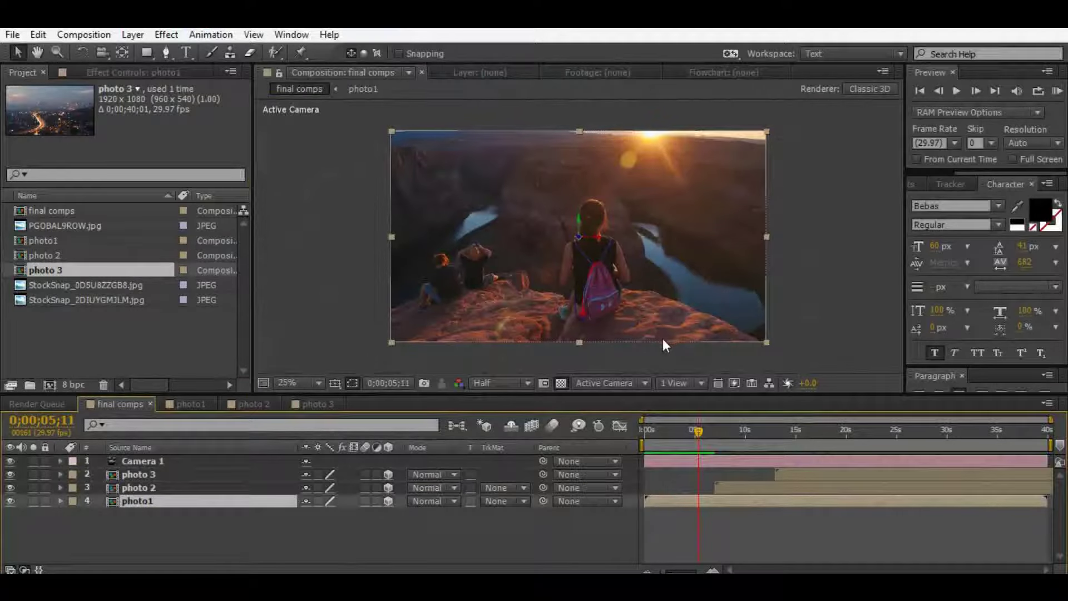
click(149, 489)
drag(725, 489, 698, 487)
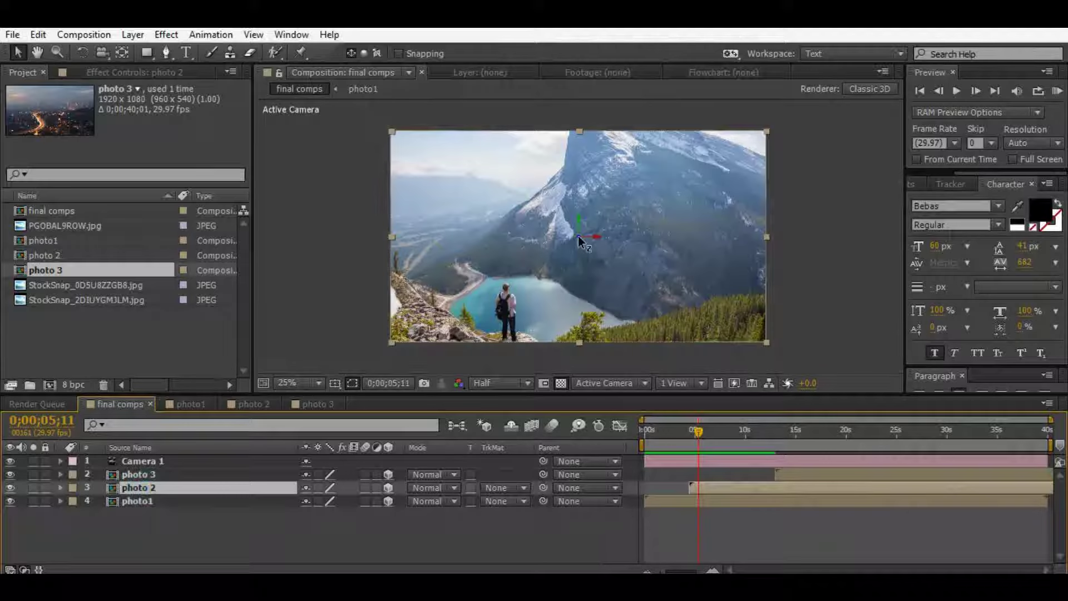
mouse_move(579, 236)
mouse_down()
mouse_move(214, 450)
mouse_move(695, 245)
mouse_up()
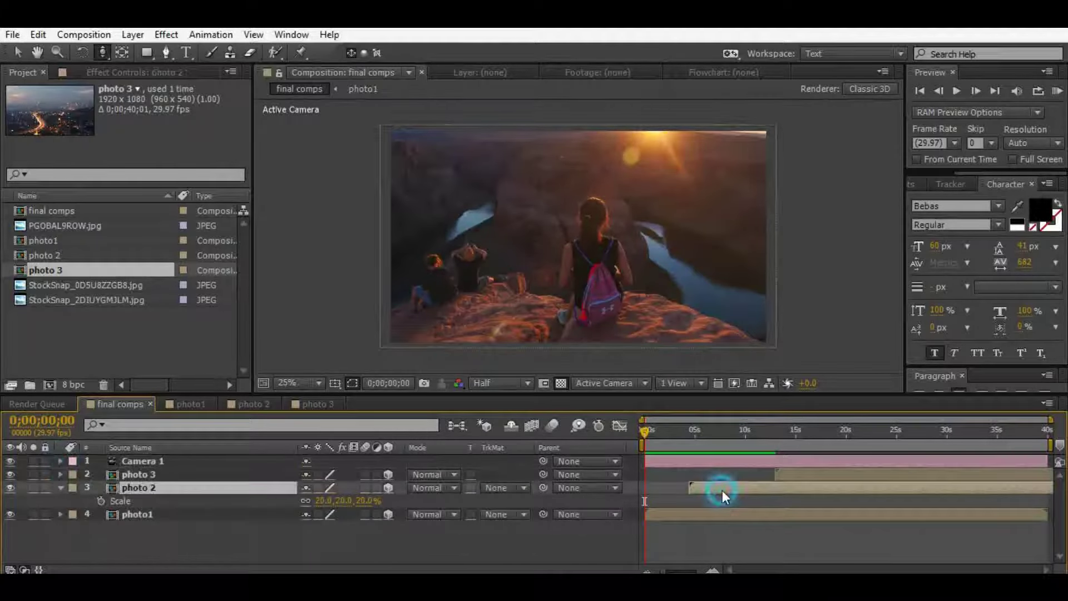
- Start photo 2 earlier and move it below photo1 in the layer stack
drag(722, 490, 704, 490)
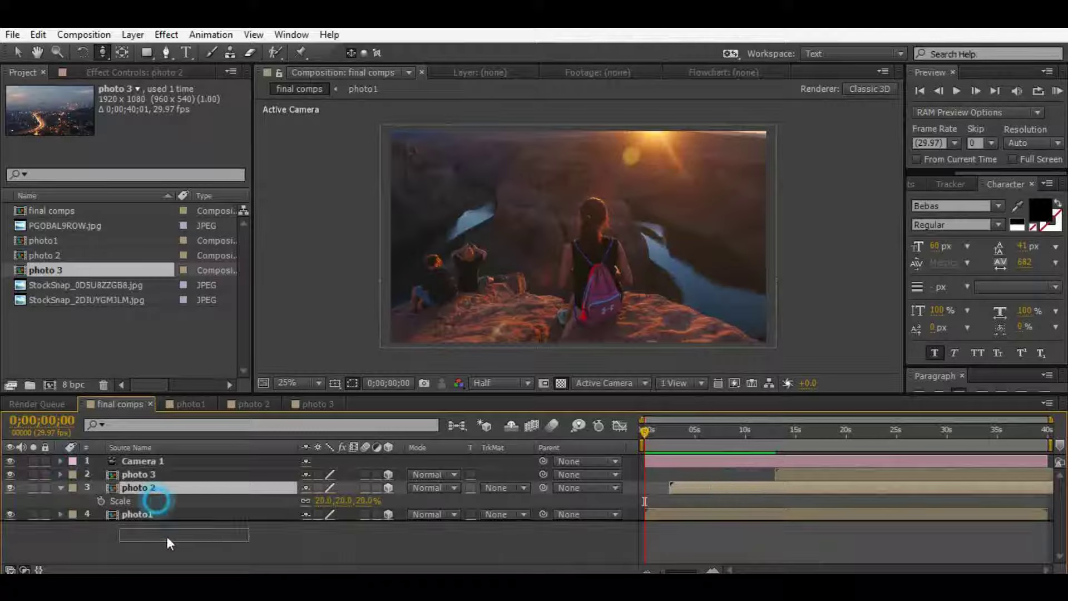
drag(155, 487, 156, 519)
click(659, 491)
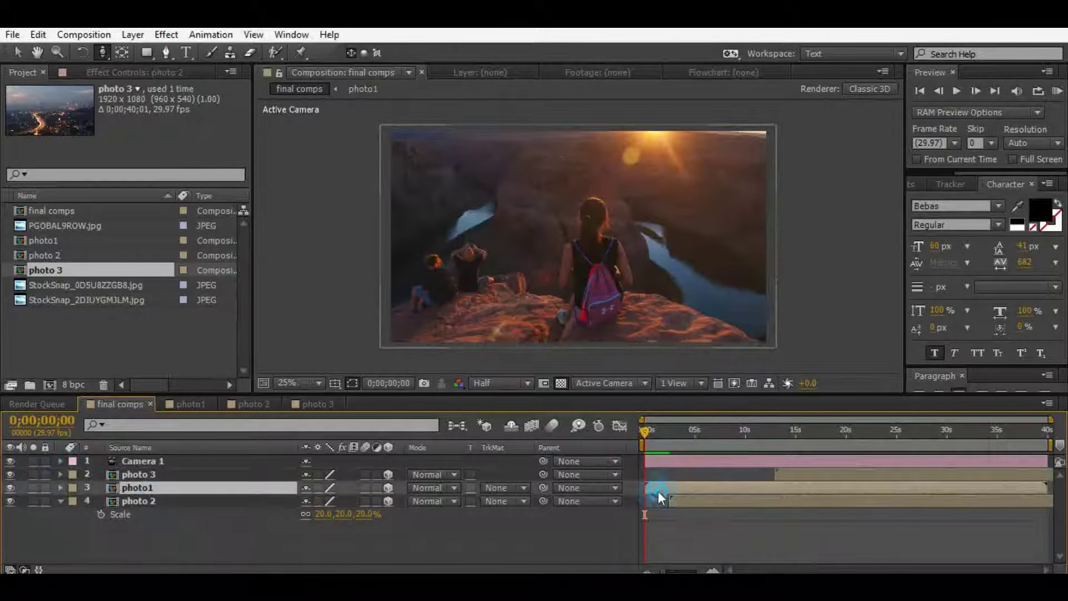
- Draw an inverted rectangular mask near the centre of photo1
click(152, 52)
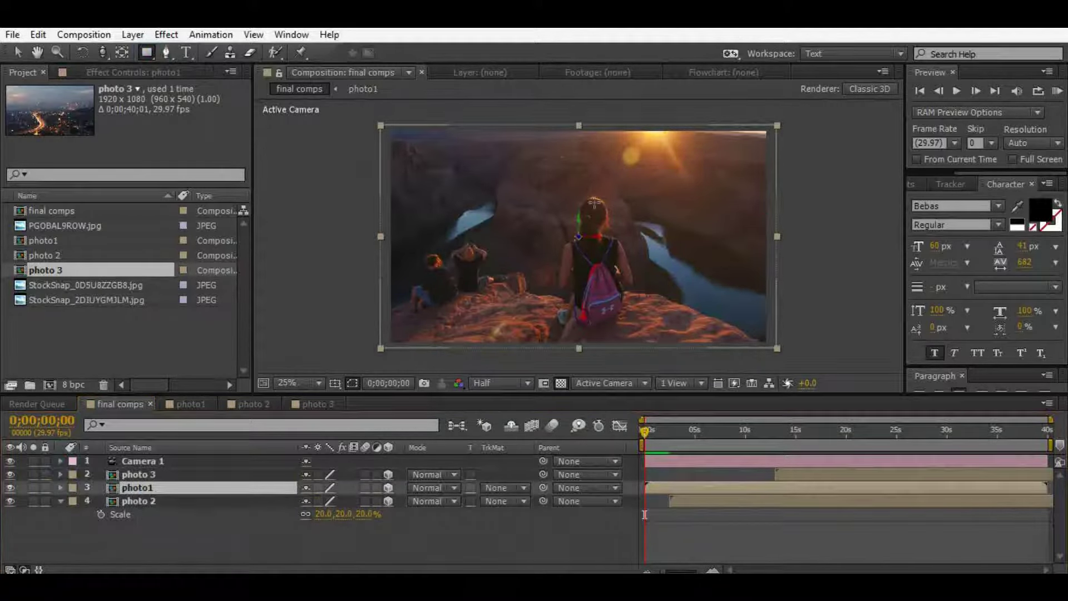
drag(550, 194, 636, 275)
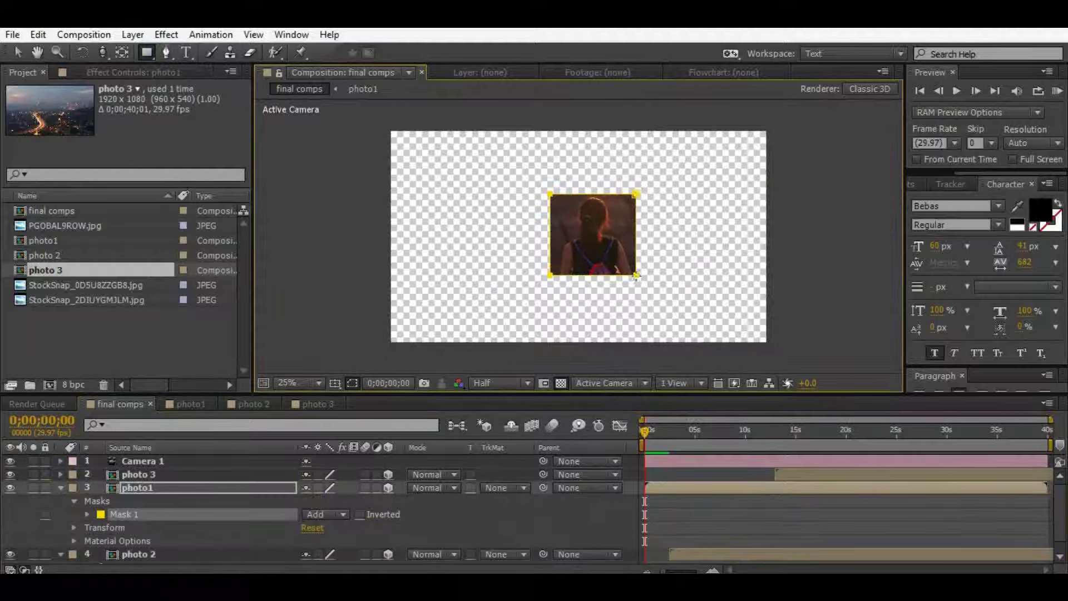
key(m)
click(358, 501)
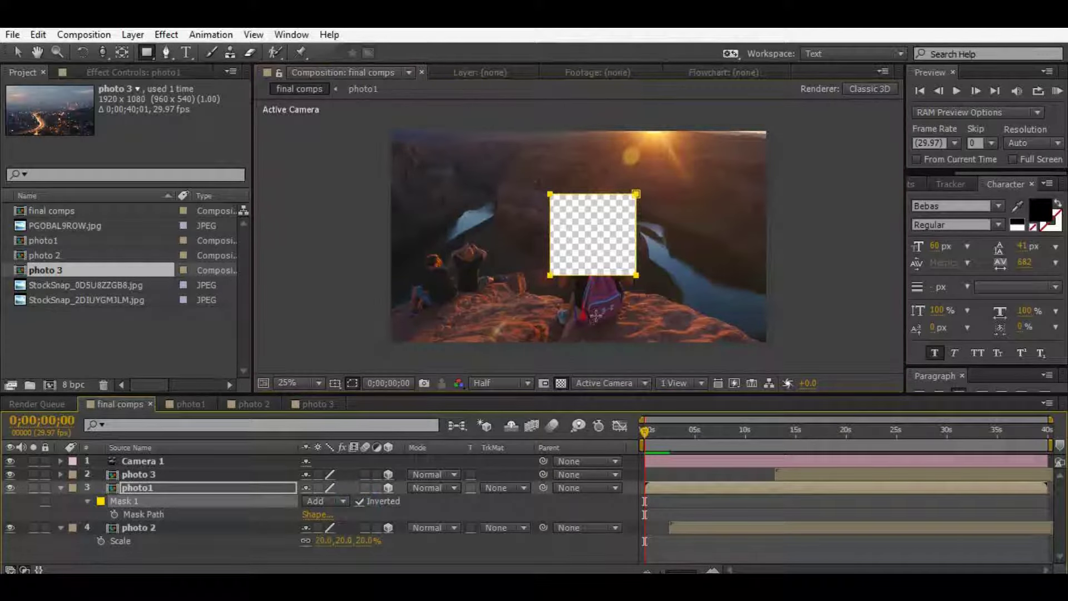
- Reposition the mask hole so photo 2 shows through it
key(v)
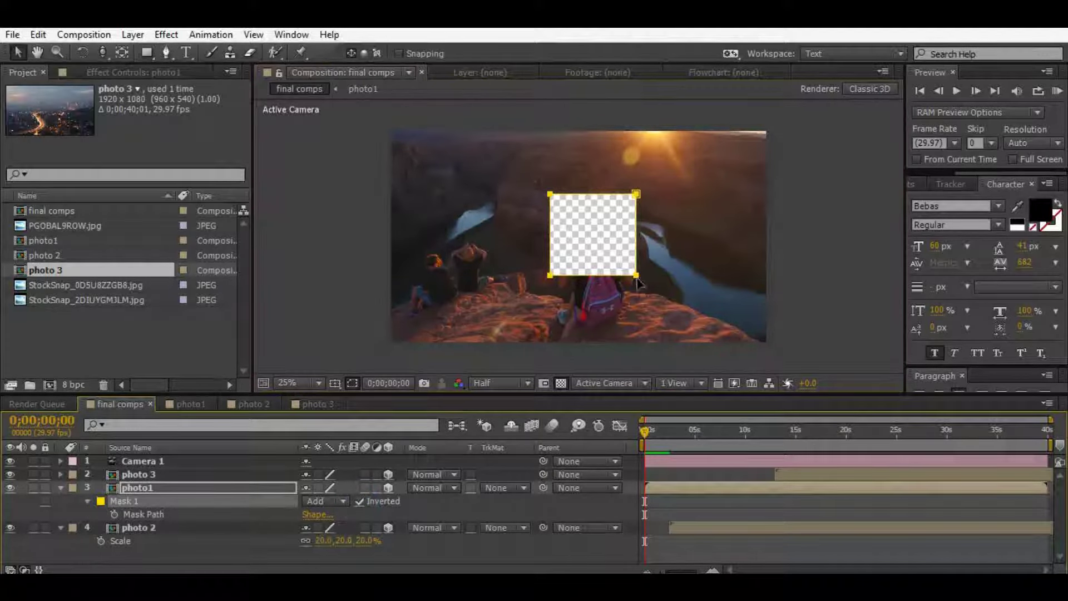
drag(638, 283, 619, 286)
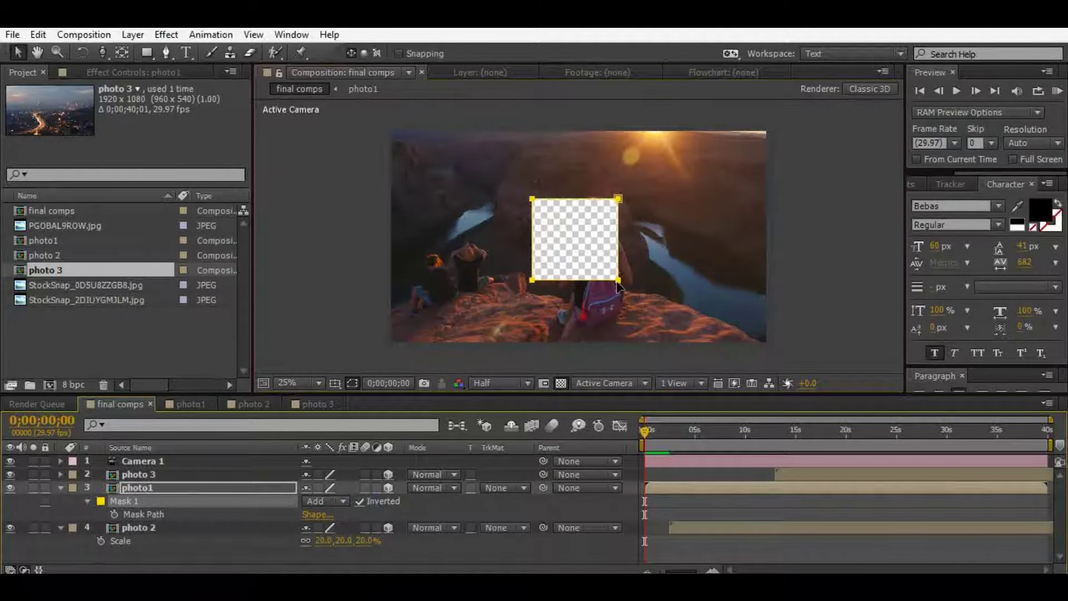
drag(656, 449, 674, 447)
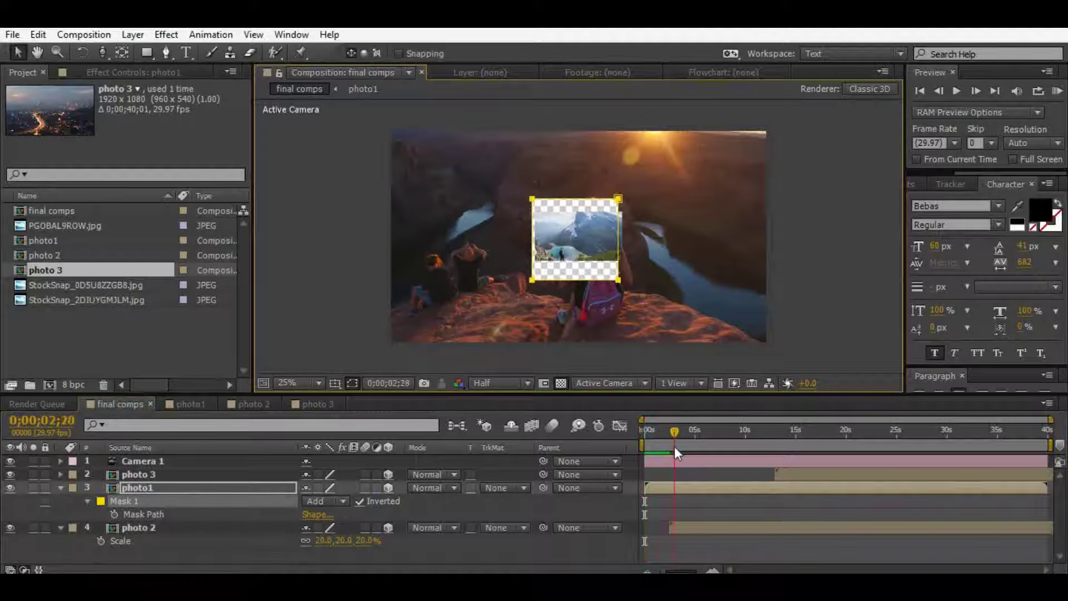
click(608, 280)
double_click(612, 280)
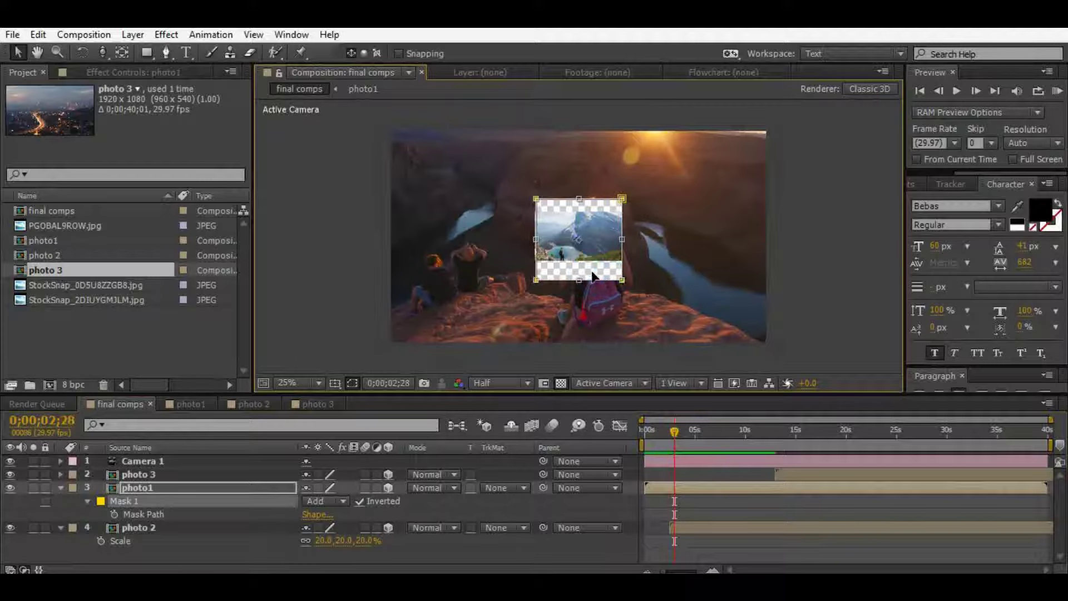
drag(589, 275, 593, 274)
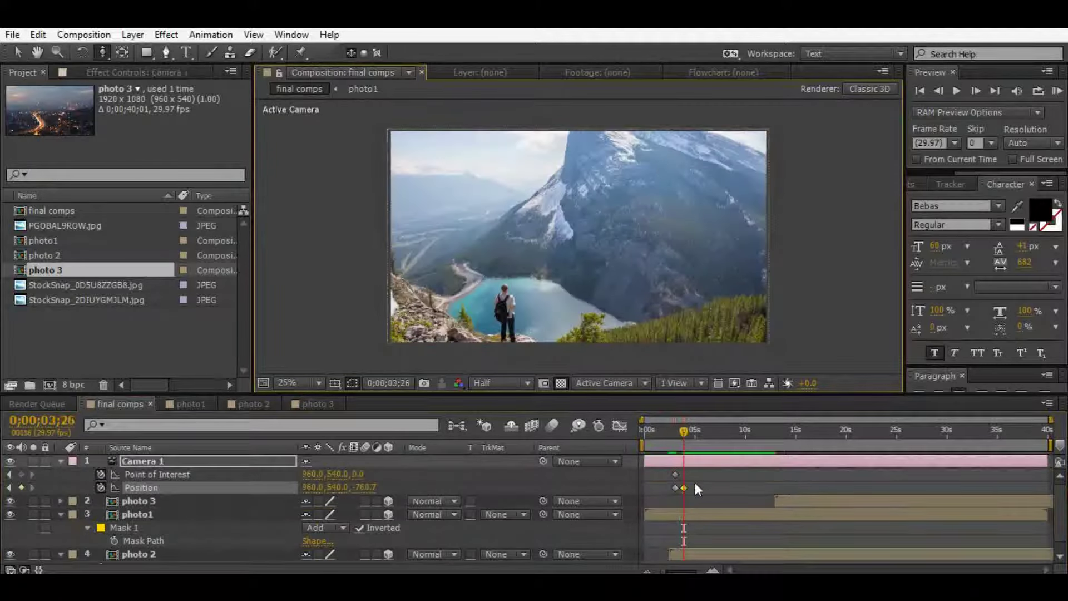
- Move the camera's second Position keyframe later and Easy Ease both keyframes, skewing the speed curve earlier
mouse_move(685, 488)
mouse_down()
mouse_move(736, 490)
mouse_move(666, 499)
mouse_up()
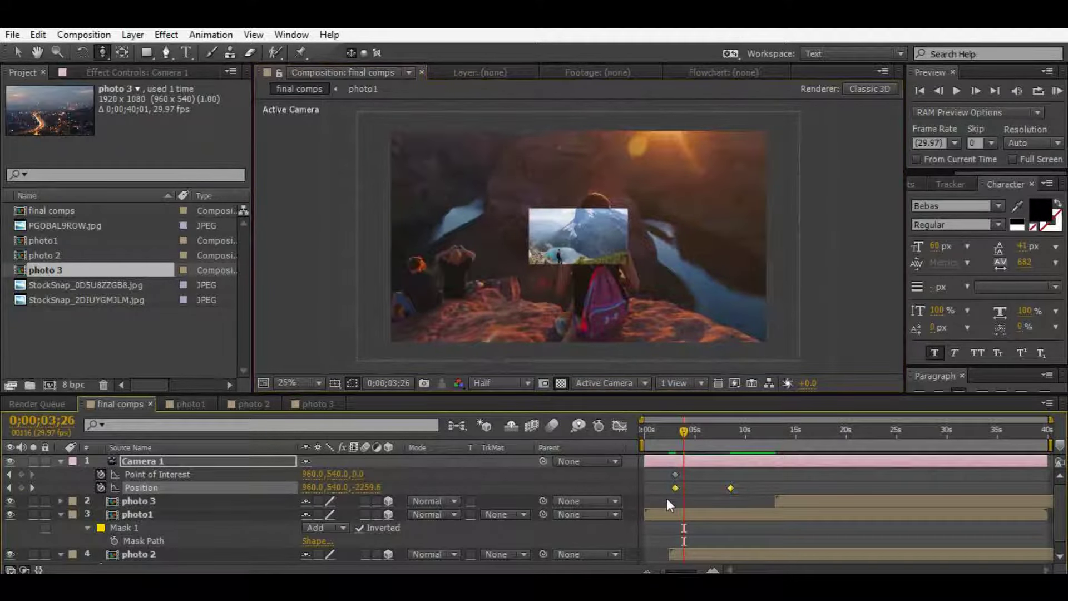
key(F9)
click(620, 428)
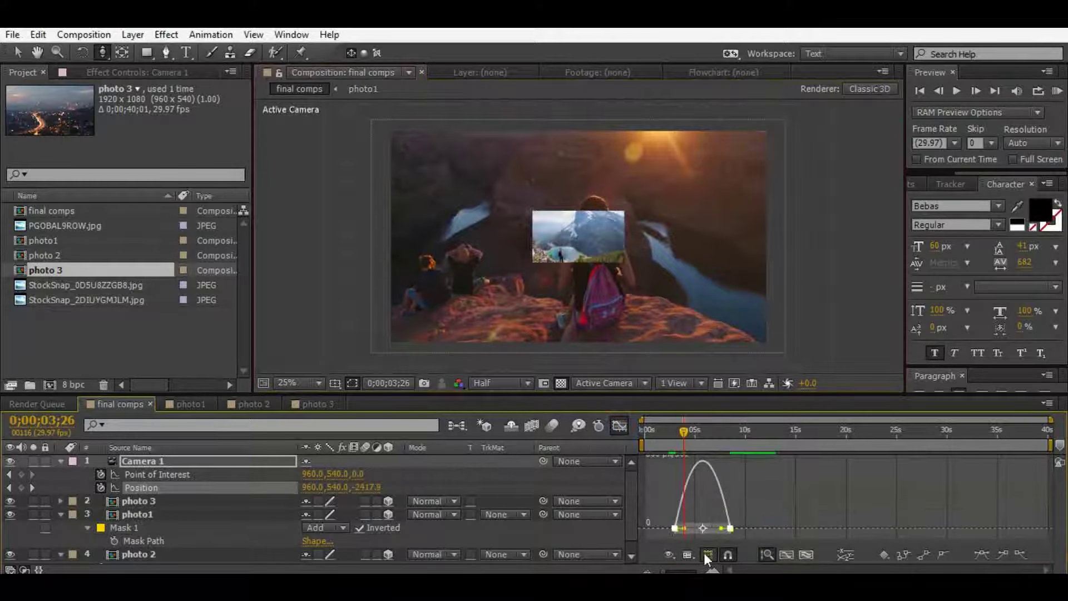
drag(722, 529, 684, 530)
click(621, 427)
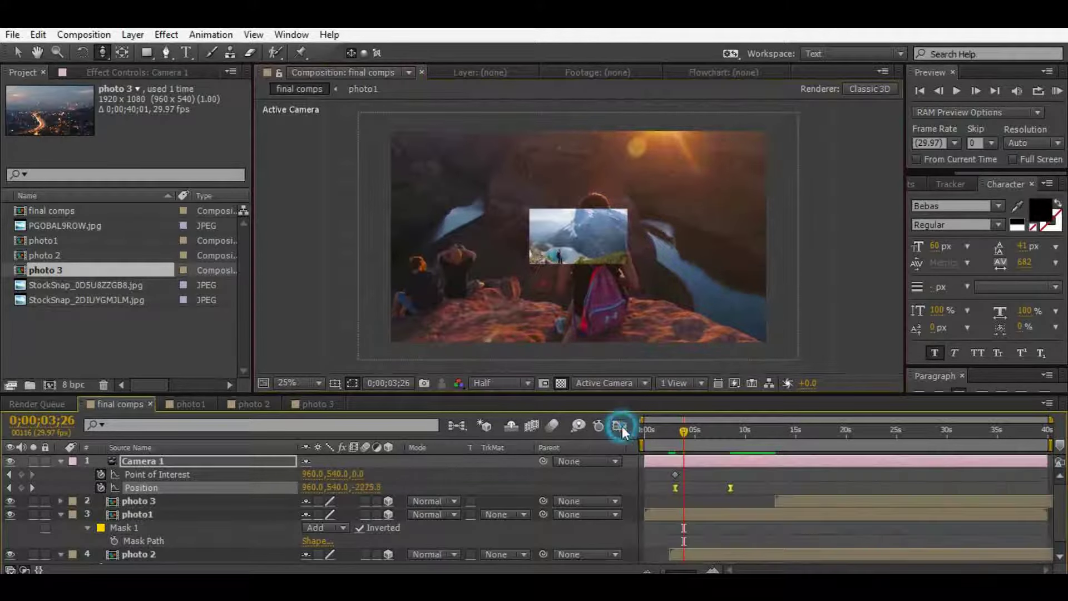
- Preview the camera zoom, enable motion blur, and start photo 2 earlier
key(KP_0)
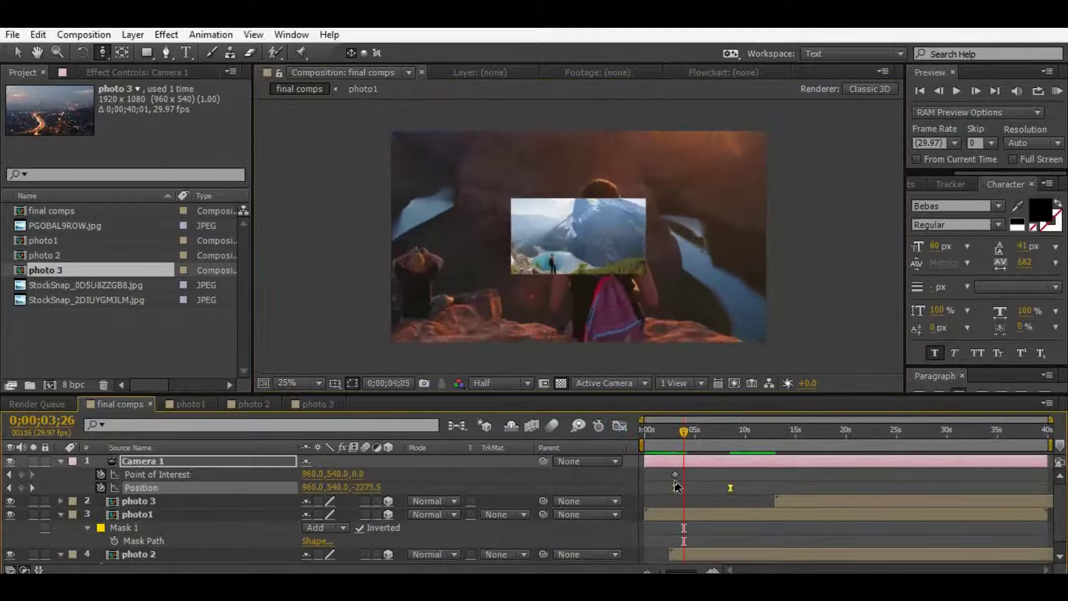
key(F9)
click(553, 426)
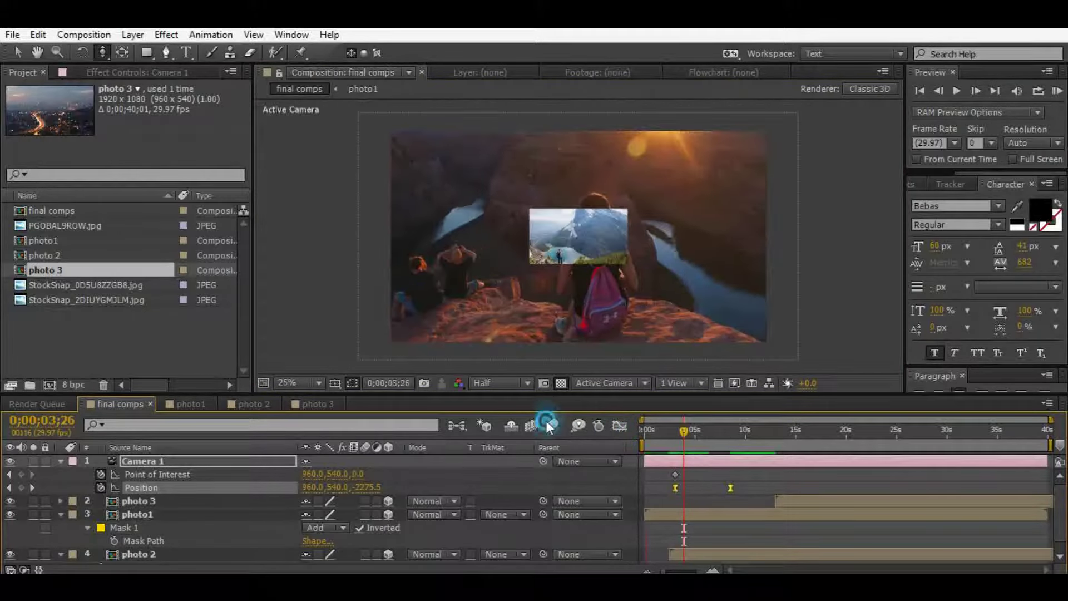
drag(711, 556, 688, 558)
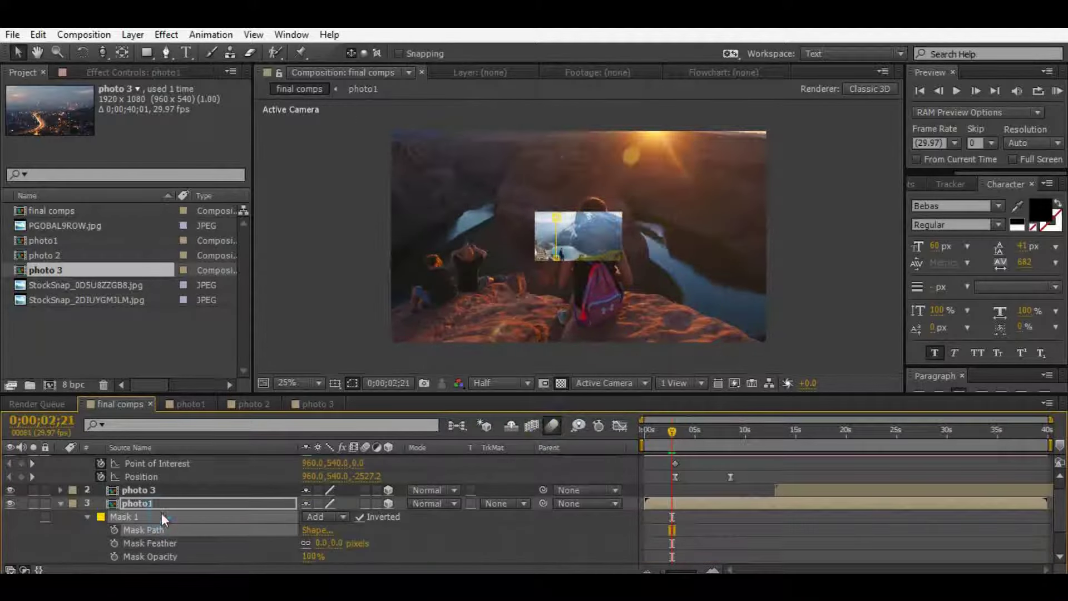
- Trim photo1's right, top, left and bottom edges in toward the picture
key(Delete)
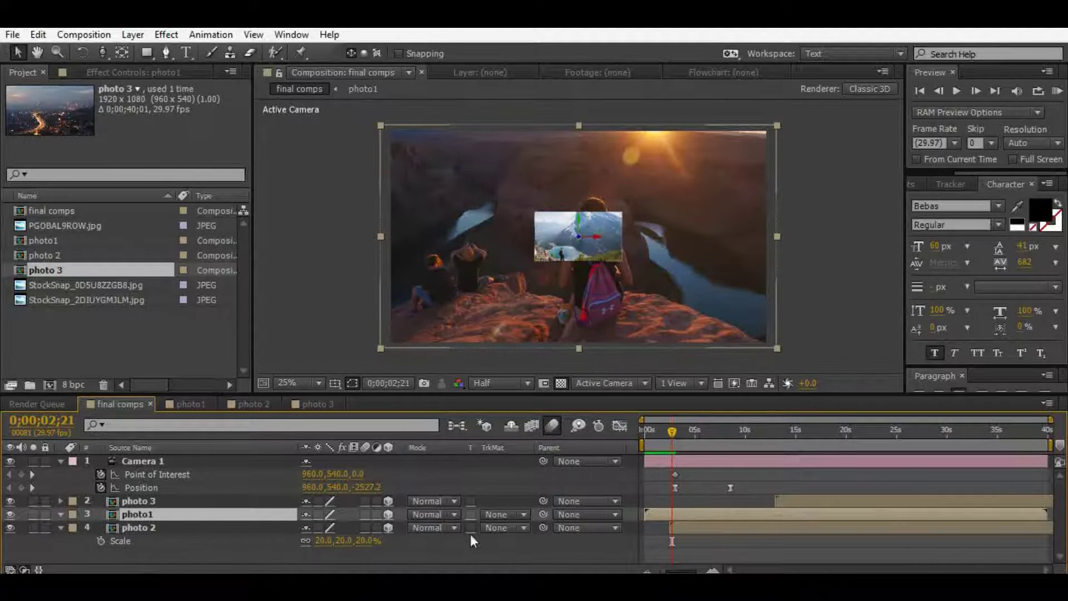
click(719, 528)
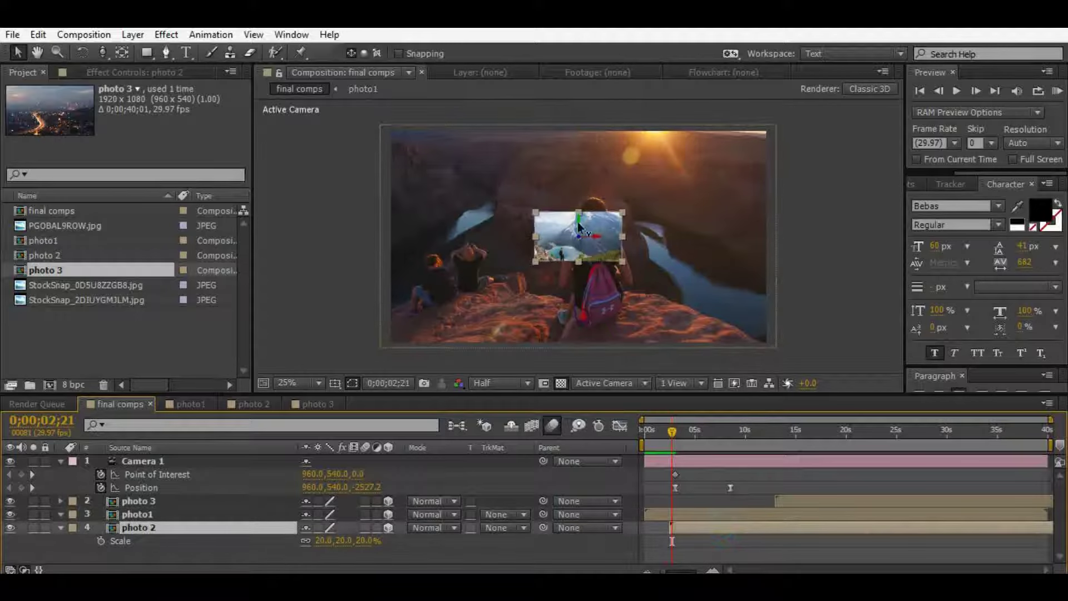
key(ctrl+z)
scroll(575, 234, up, 2)
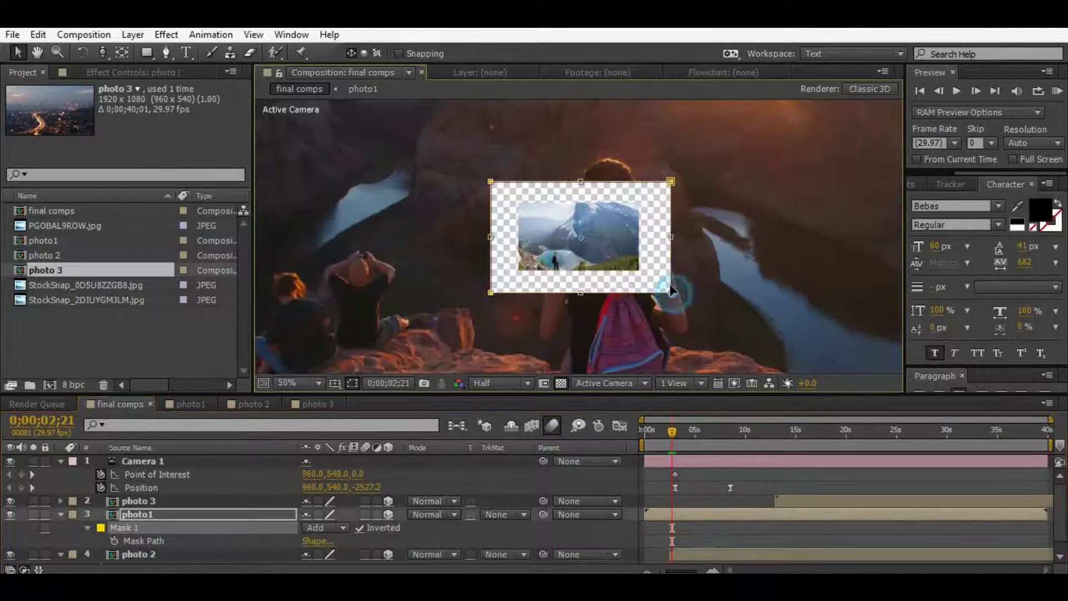
drag(671, 238, 636, 237)
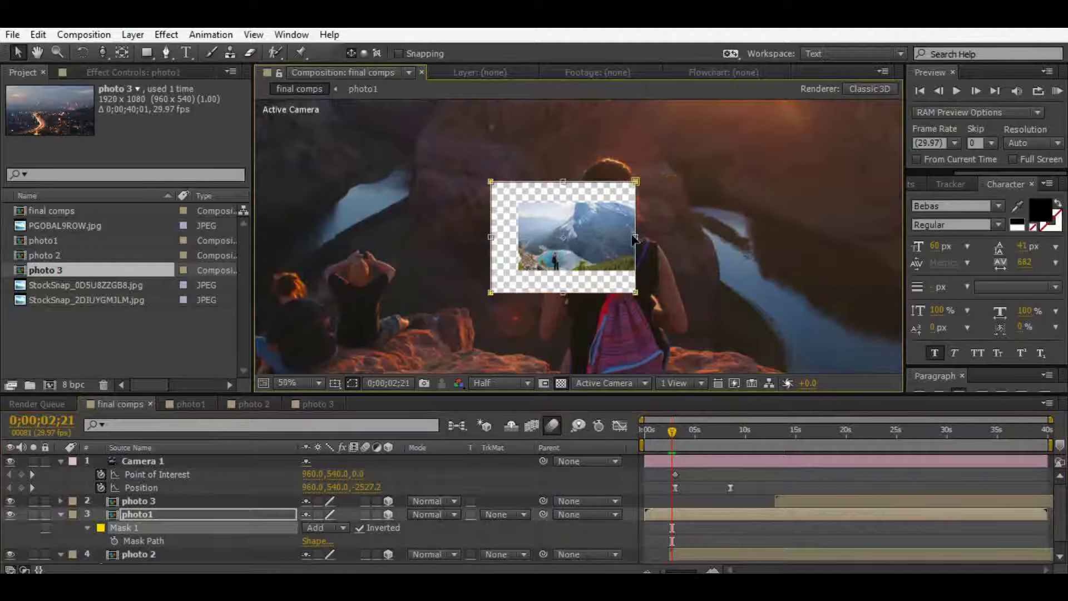
drag(562, 182, 570, 207)
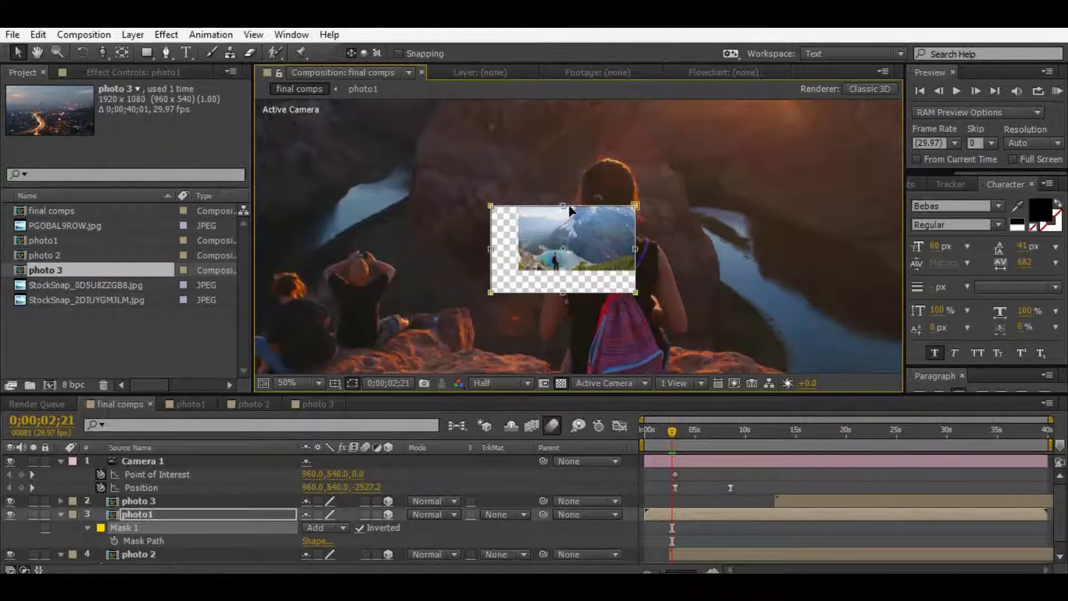
drag(490, 249, 523, 249)
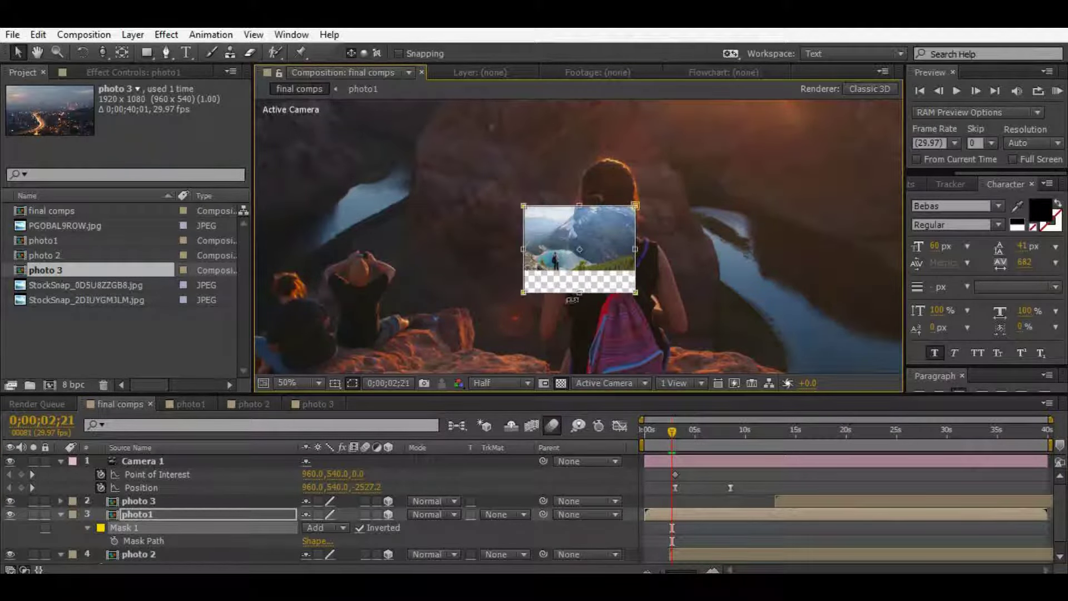
drag(579, 293, 578, 267)
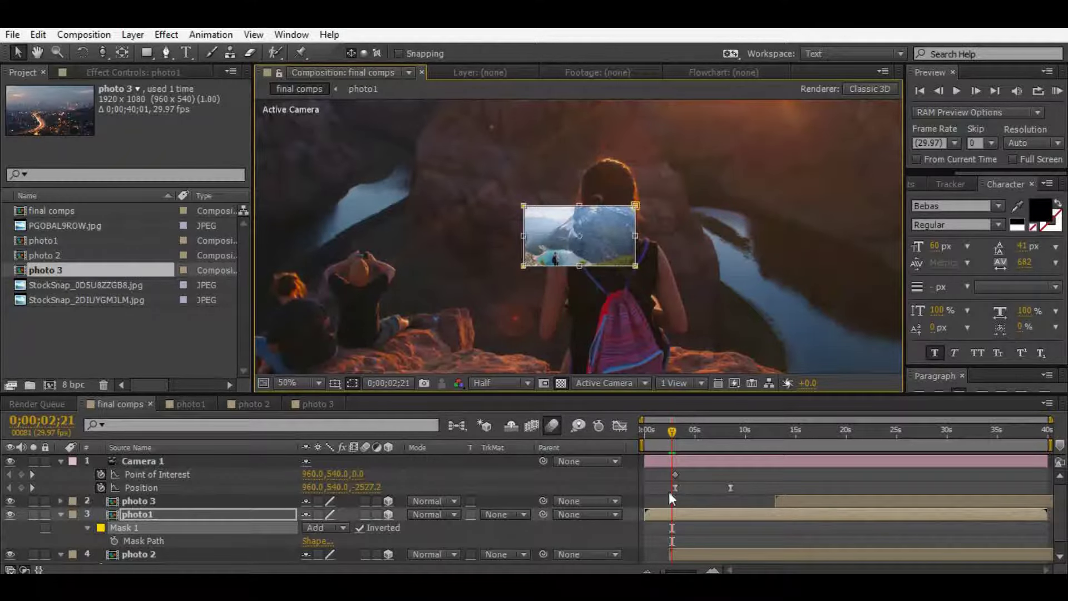
- Keyframe photo1's mask, start photo 2 earlier, and preview the zoom
click(114, 541)
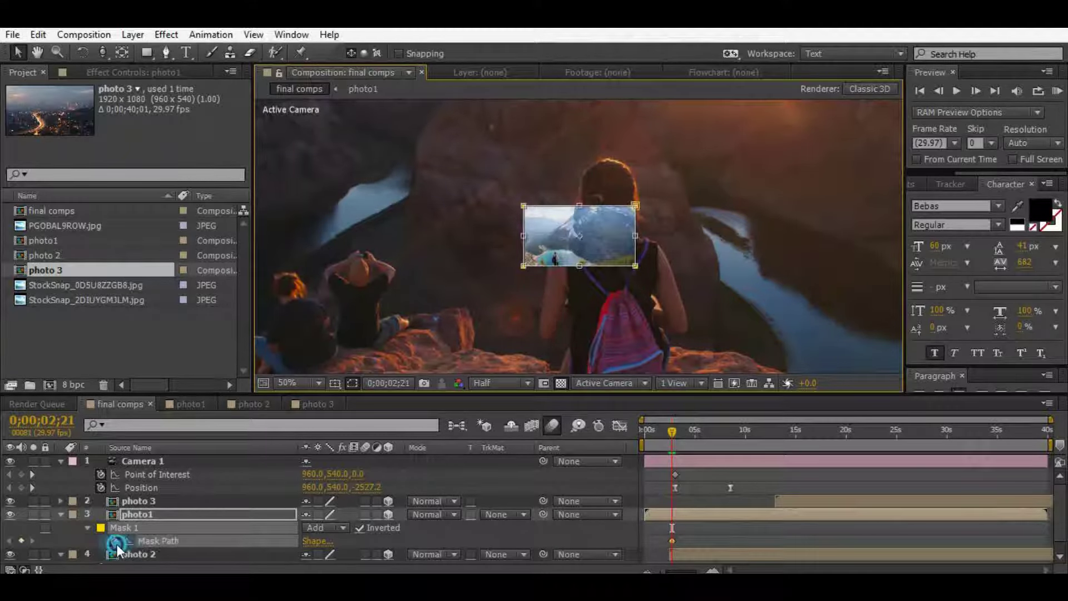
click(87, 527)
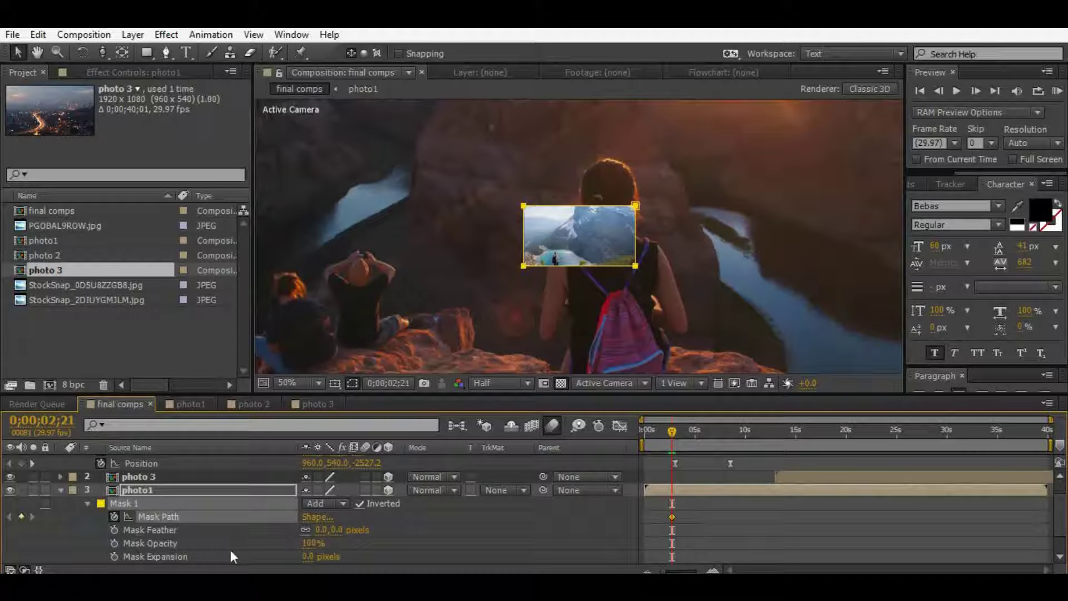
click(681, 437)
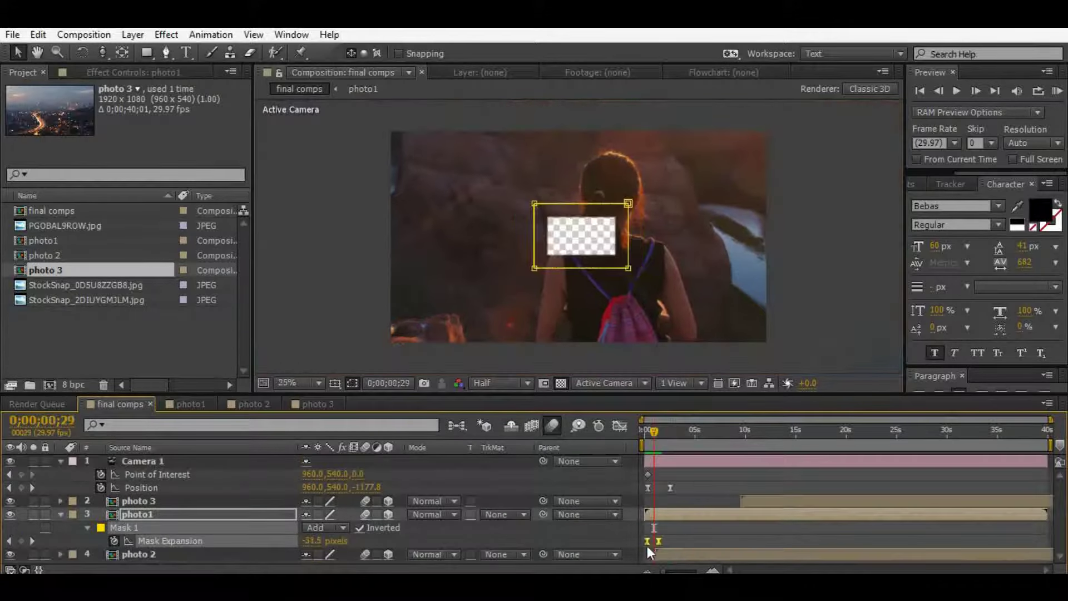
click(665, 558)
drag(665, 557, 659, 558)
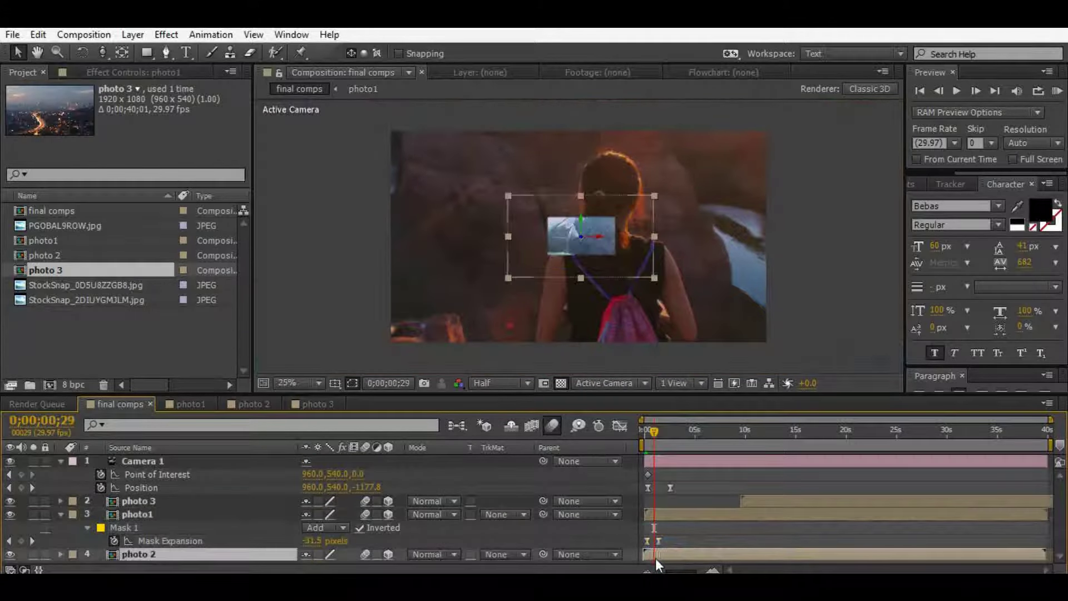
key(space)
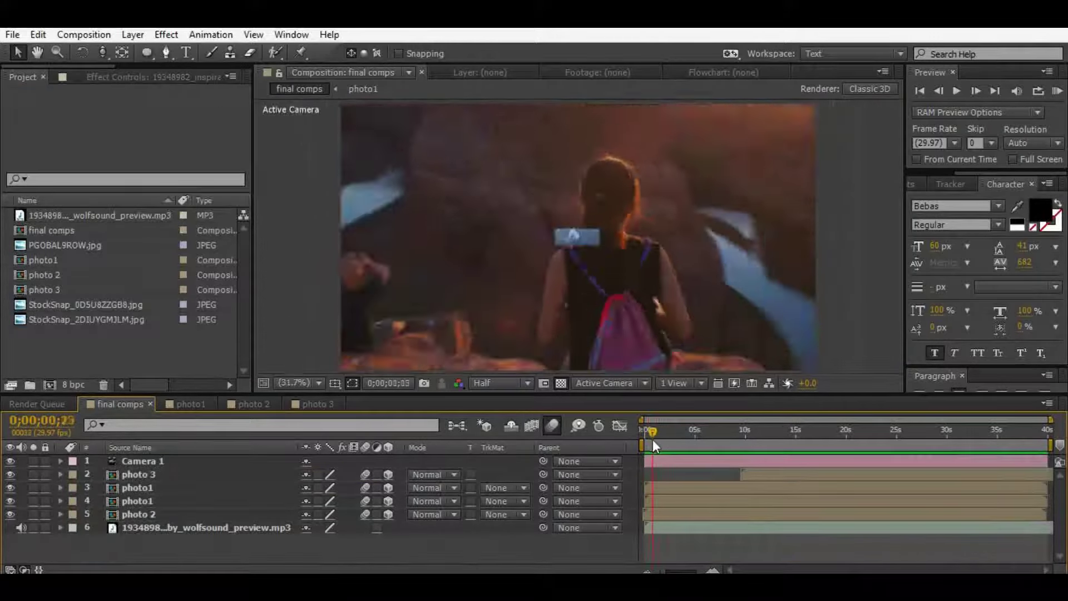
- Duplicate photo1 at the composition start and enlarge its elliptical mask
drag(652, 439, 643, 439)
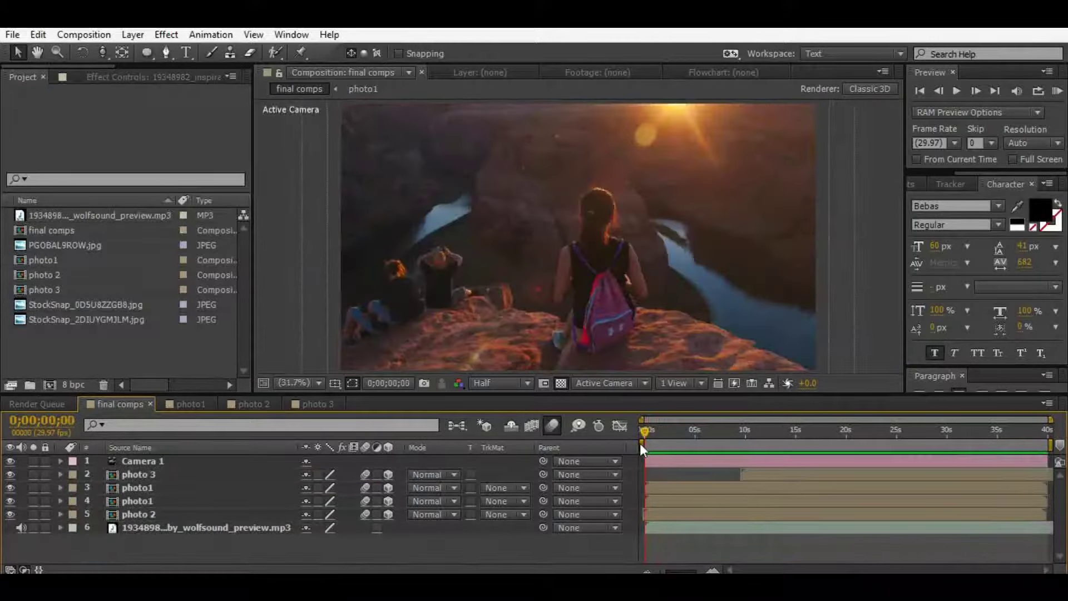
click(156, 488)
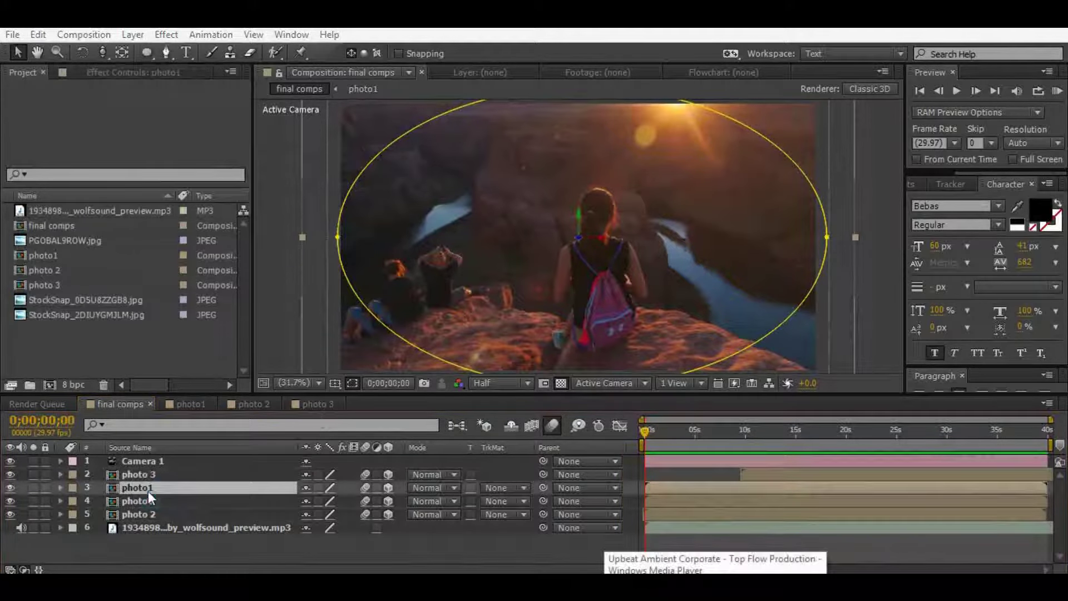
key(ctrl+d)
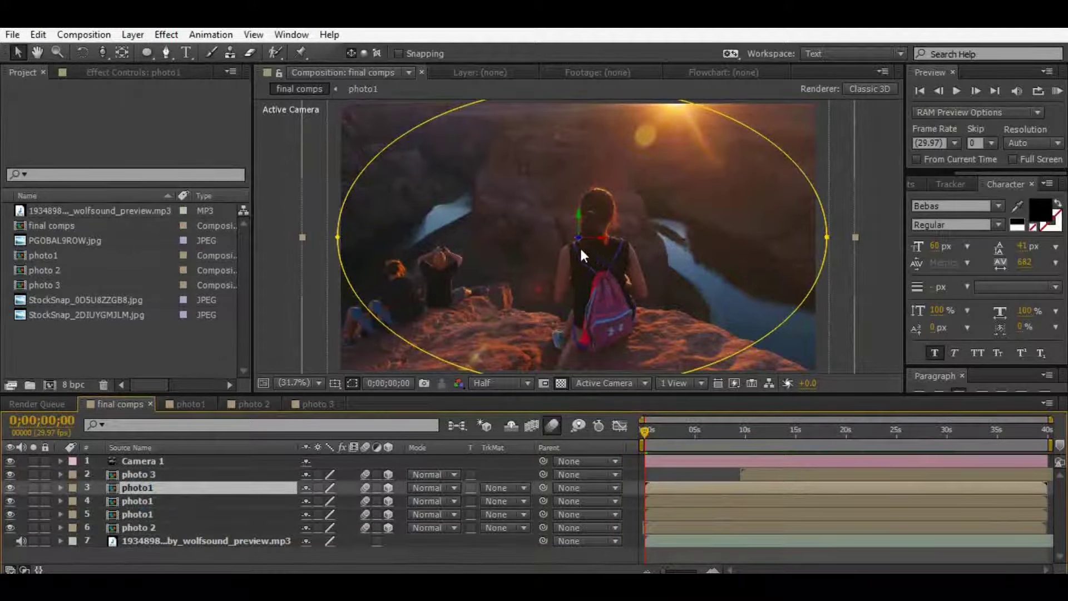
drag(579, 237, 641, 230)
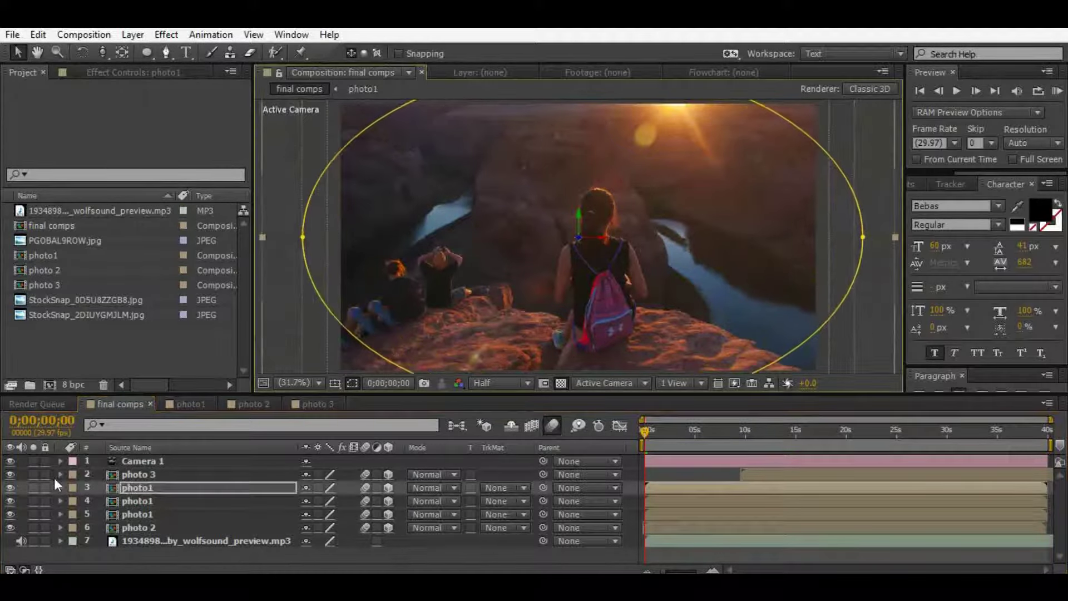
click(32, 487)
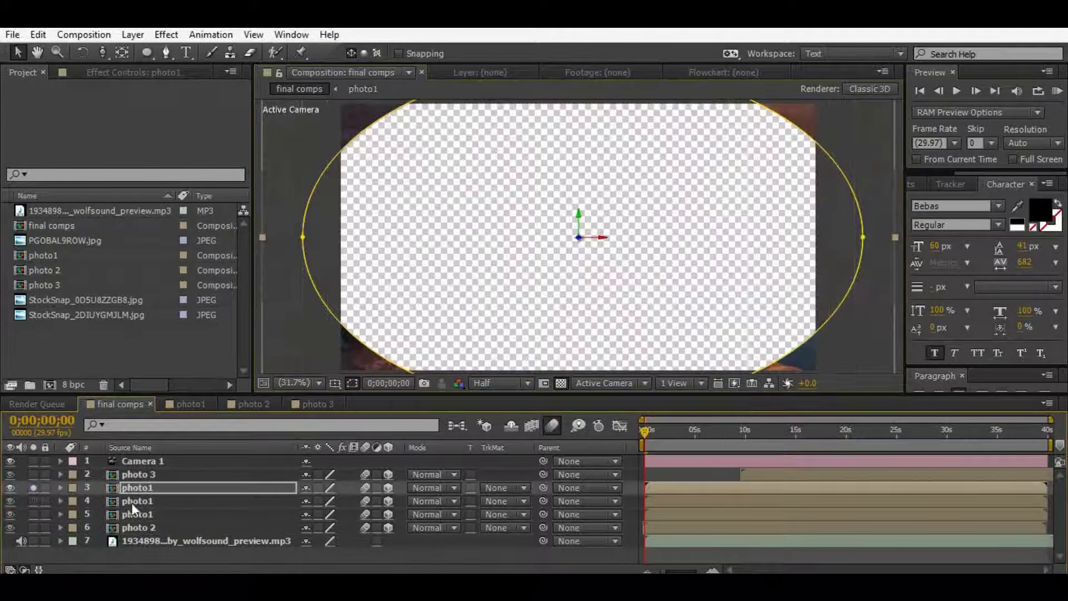
- Dolly Camera 1's Position keyframe toward the scene
click(146, 463)
key(p)
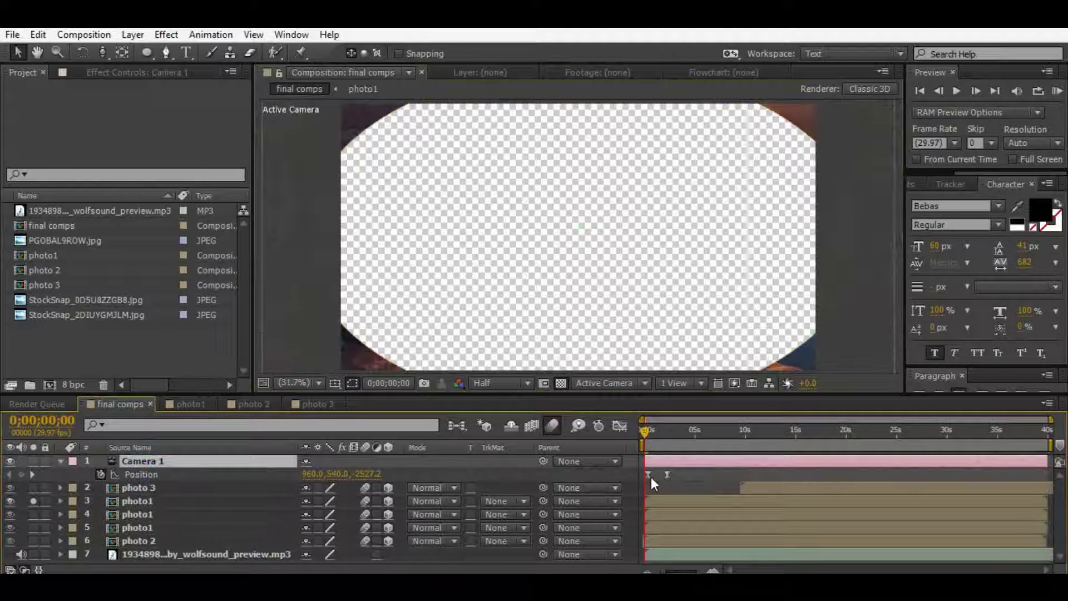
click(644, 475)
key(c)
drag(561, 240, 570, 362)
- Duplicate photo1 again, move the copy toward the camera, and adjust its frame edges
click(160, 504)
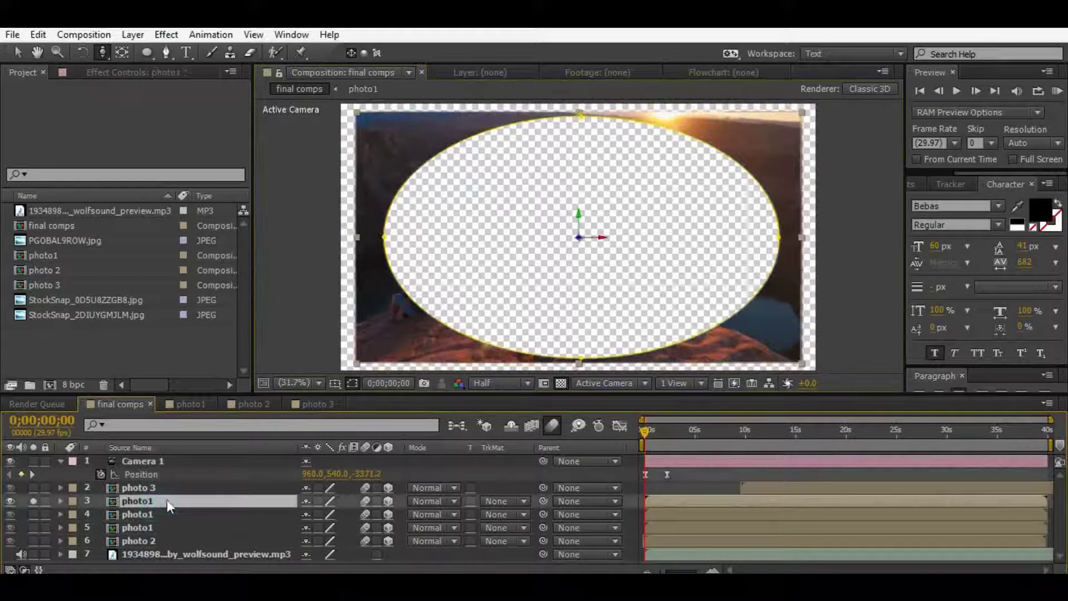
key(ctrl+d)
key(v)
drag(579, 240, 634, 225)
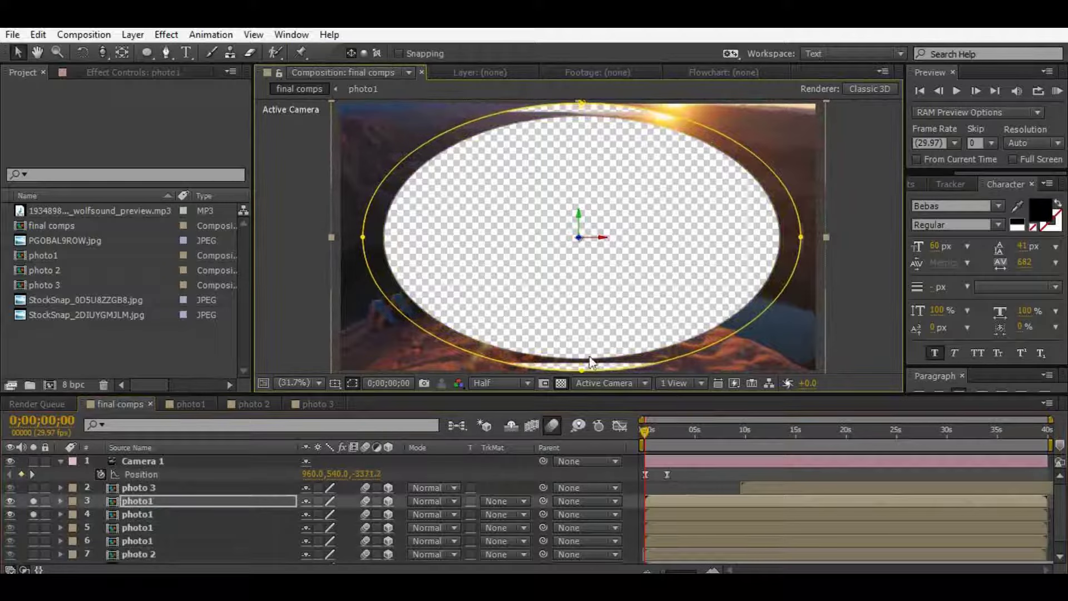
drag(580, 368, 585, 358)
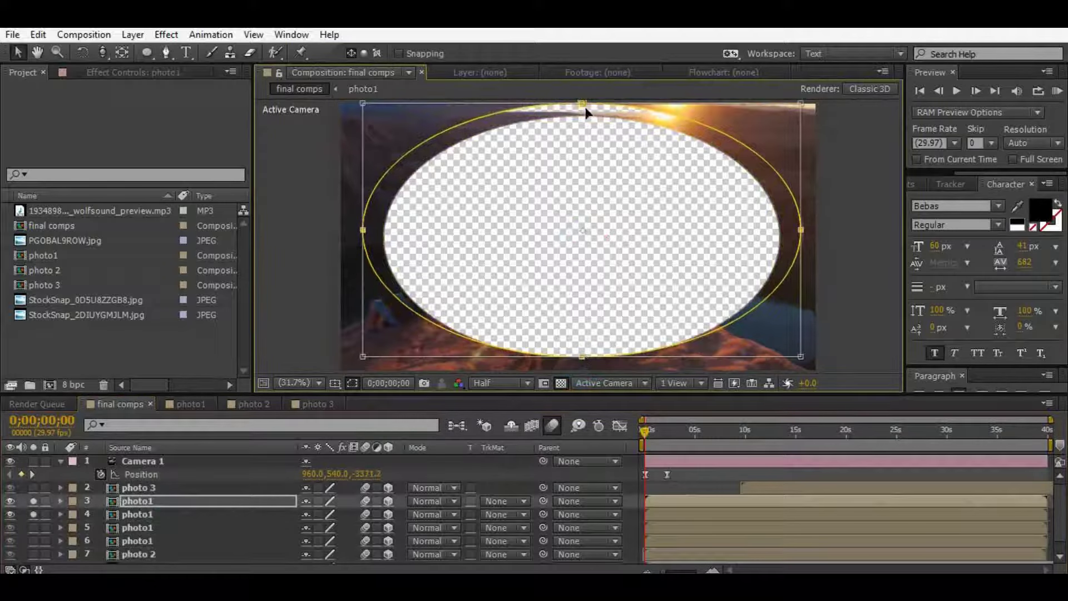
drag(582, 104, 589, 113)
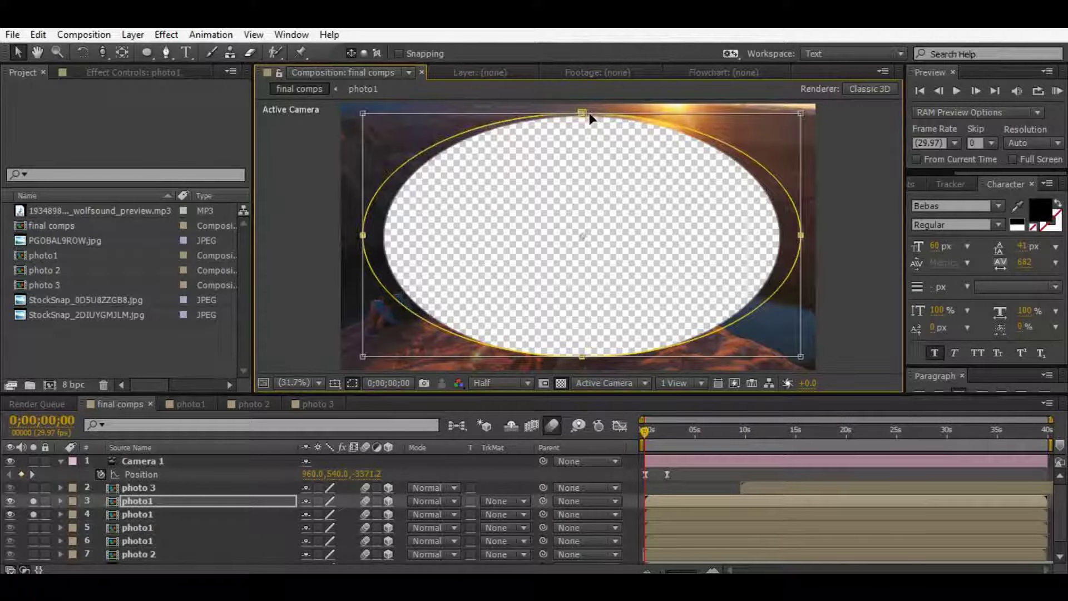
- Scale layer 5 photo1 to 105% and move it toward the camera
click(33, 528)
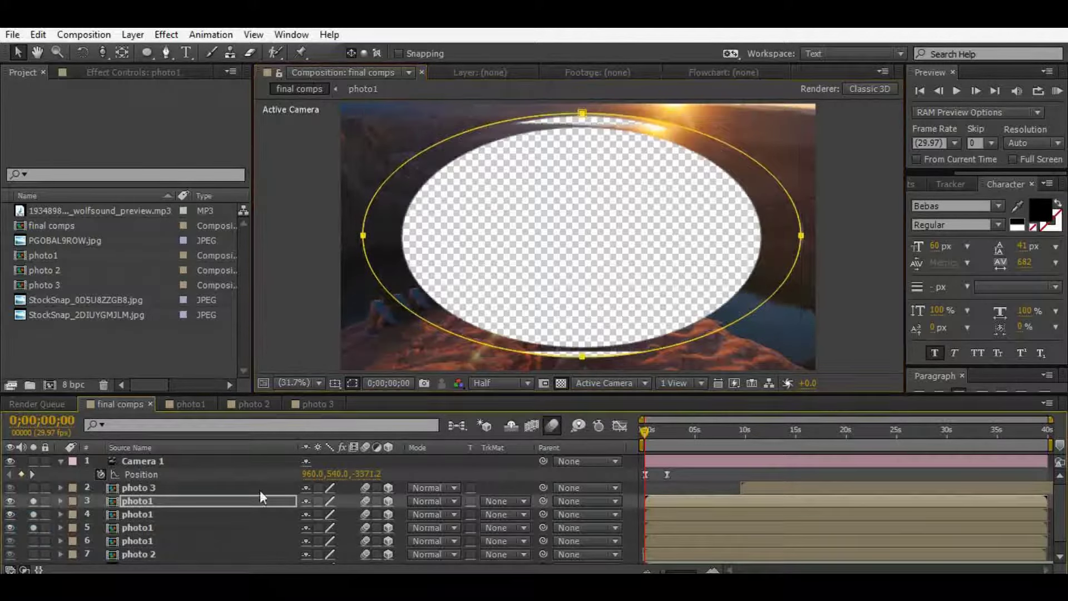
click(166, 527)
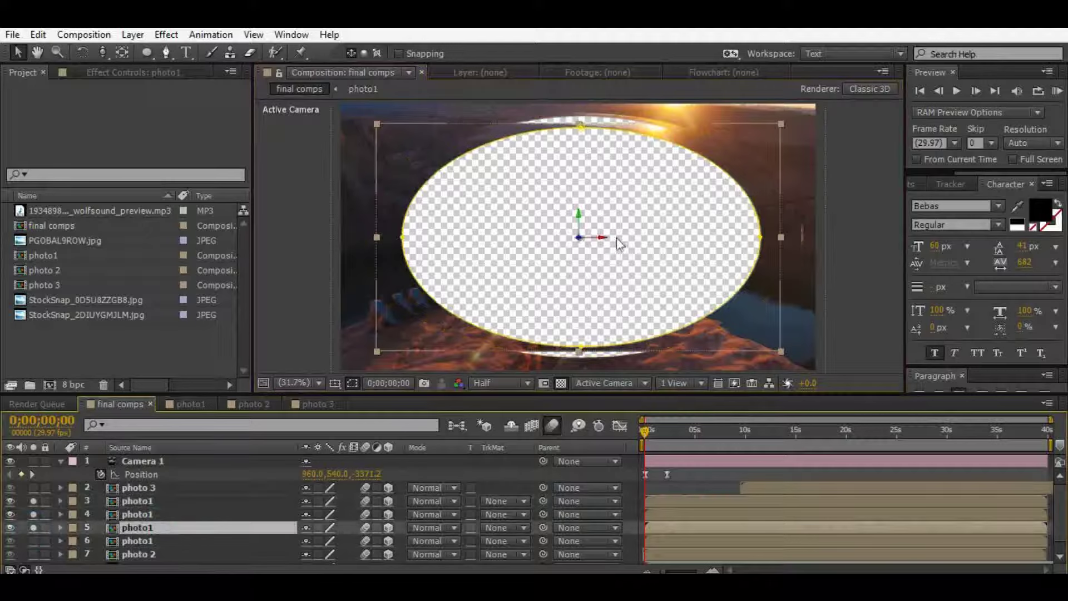
key(s)
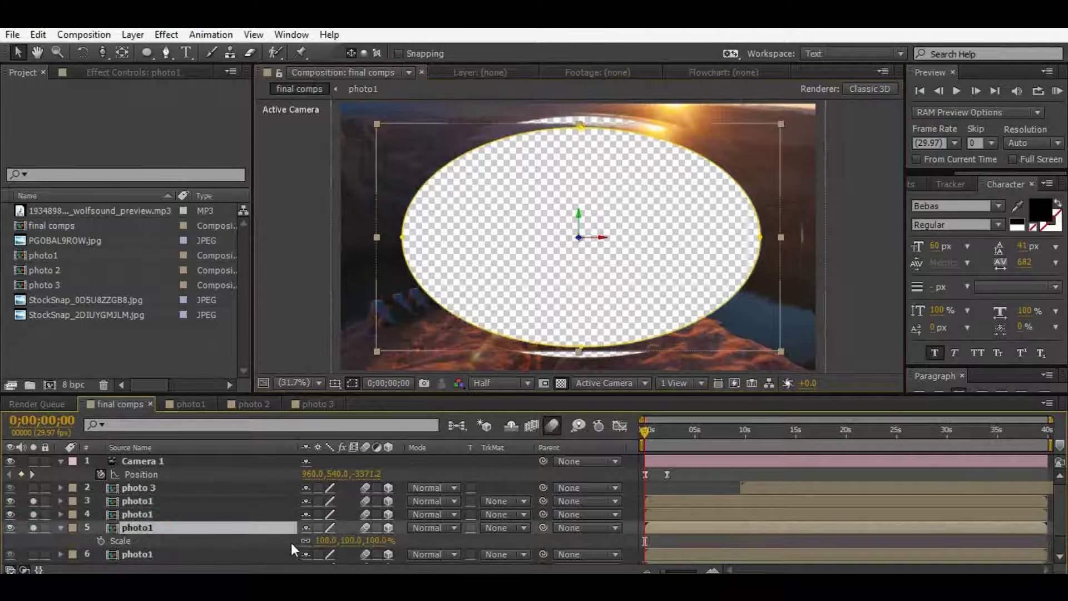
drag(320, 541, 319, 540)
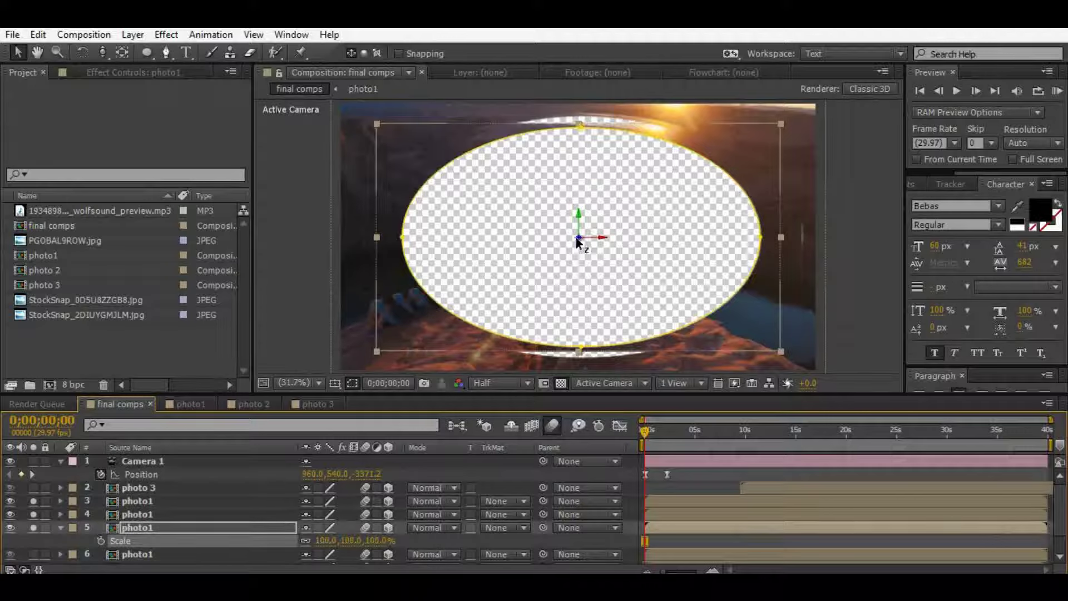
drag(577, 238, 632, 243)
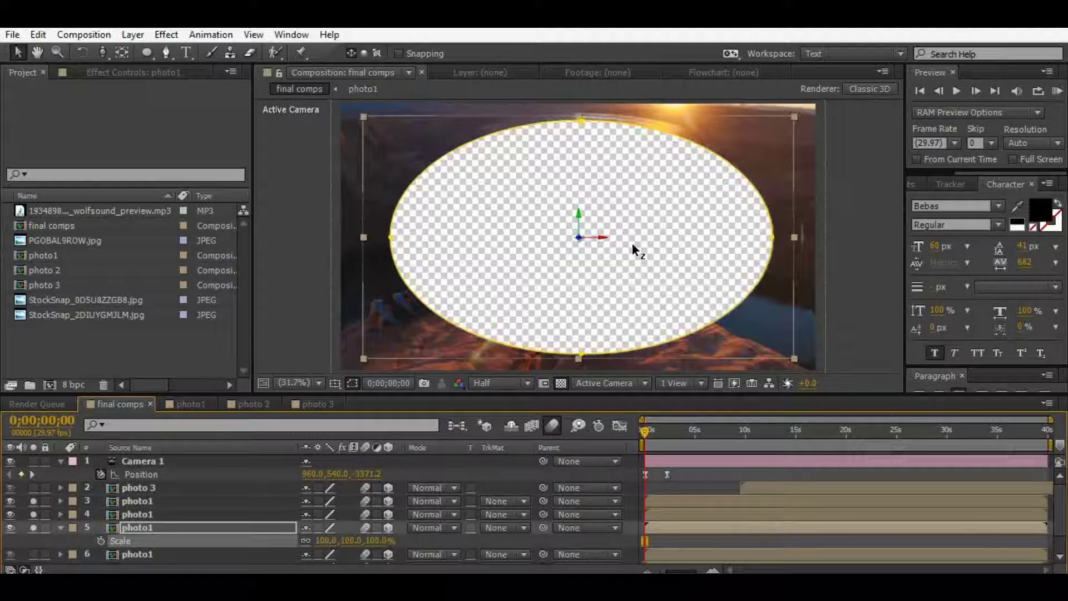
- Push layer 5 back in depth, then duplicate it and push the copy further back
click(33, 554)
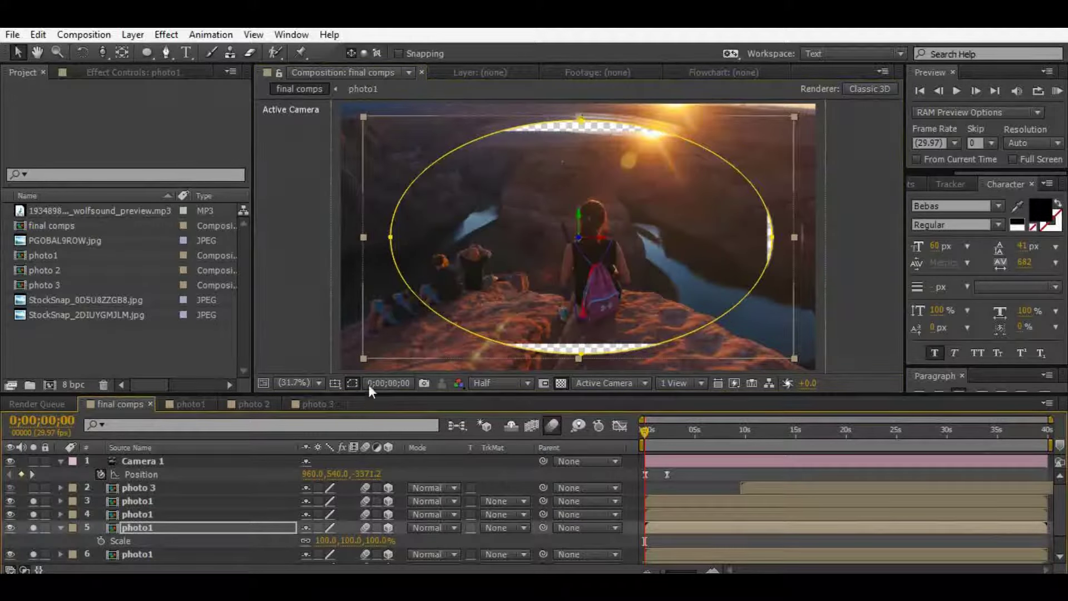
click(149, 513)
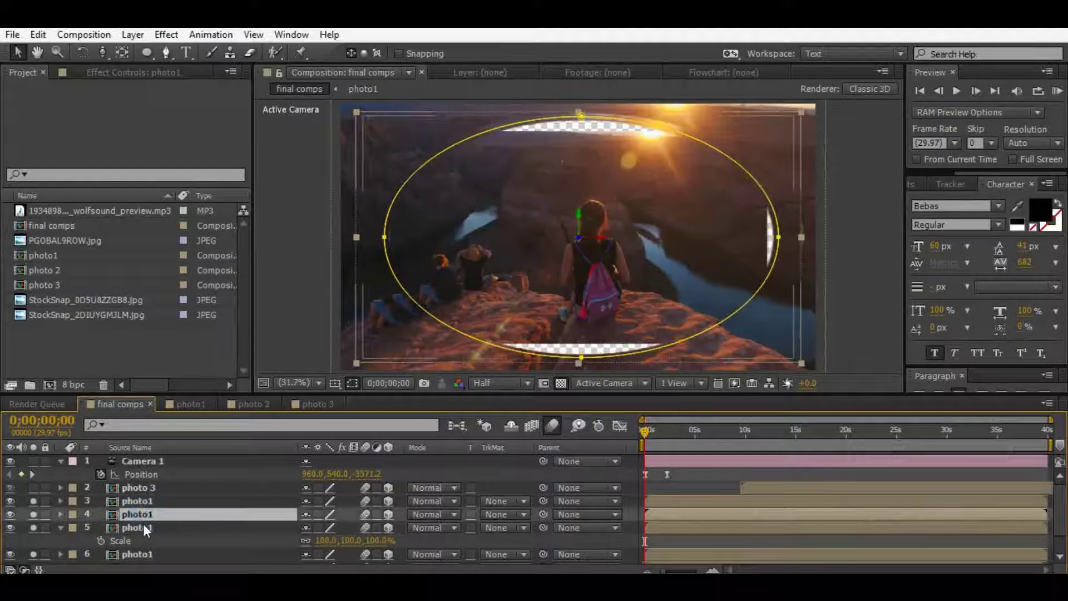
click(142, 527)
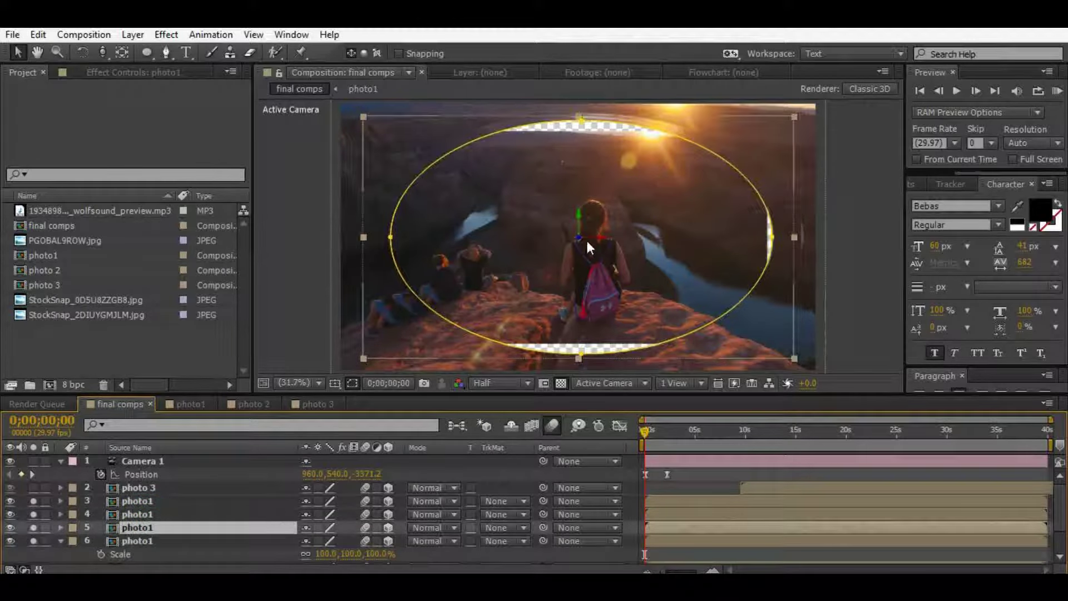
drag(579, 242, 549, 241)
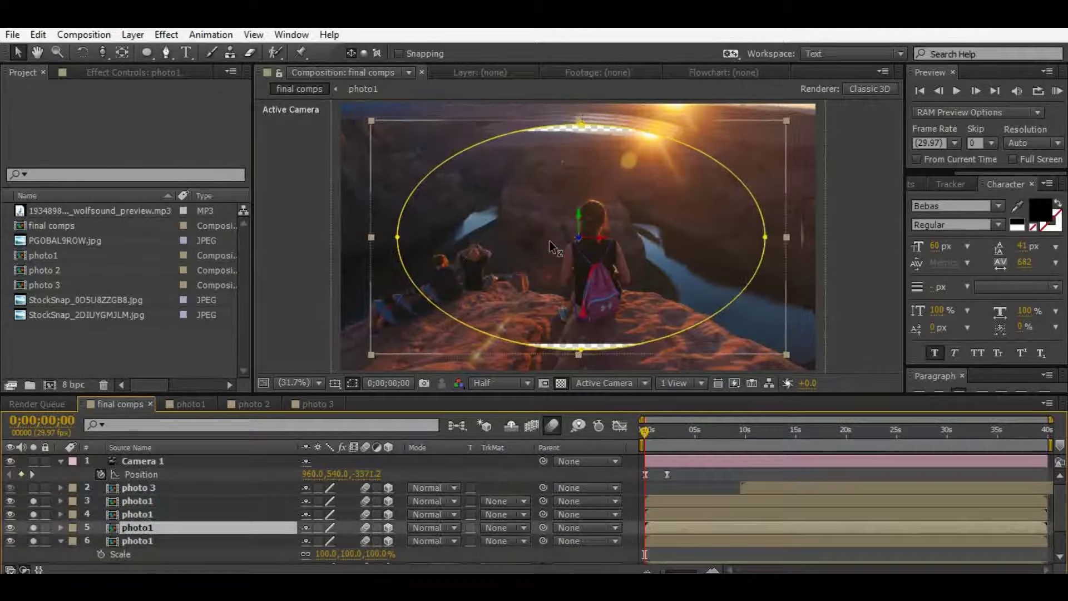
key(ctrl+d)
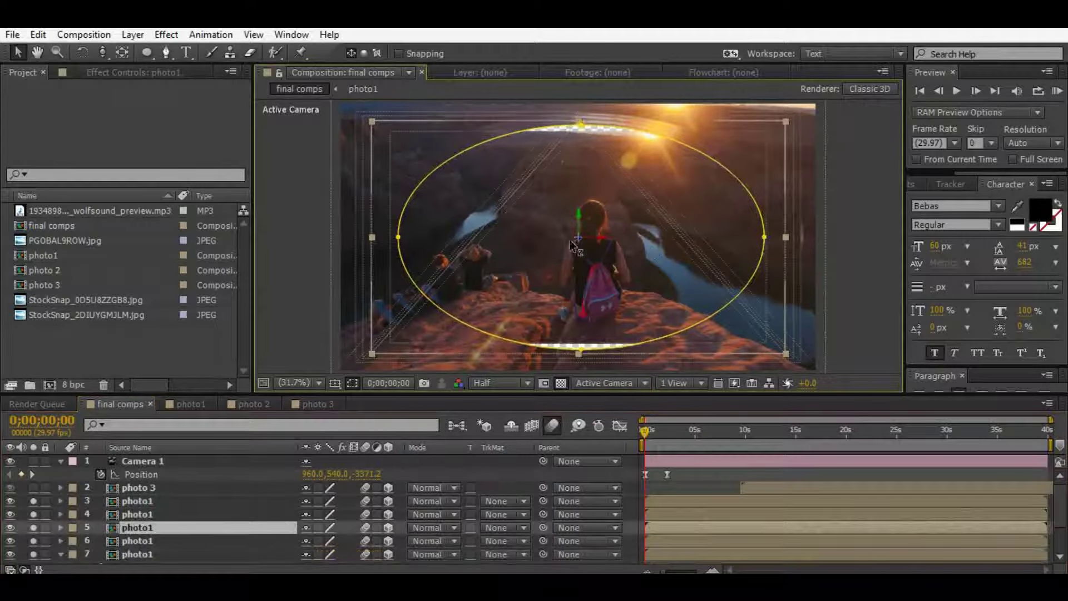
drag(578, 240, 559, 258)
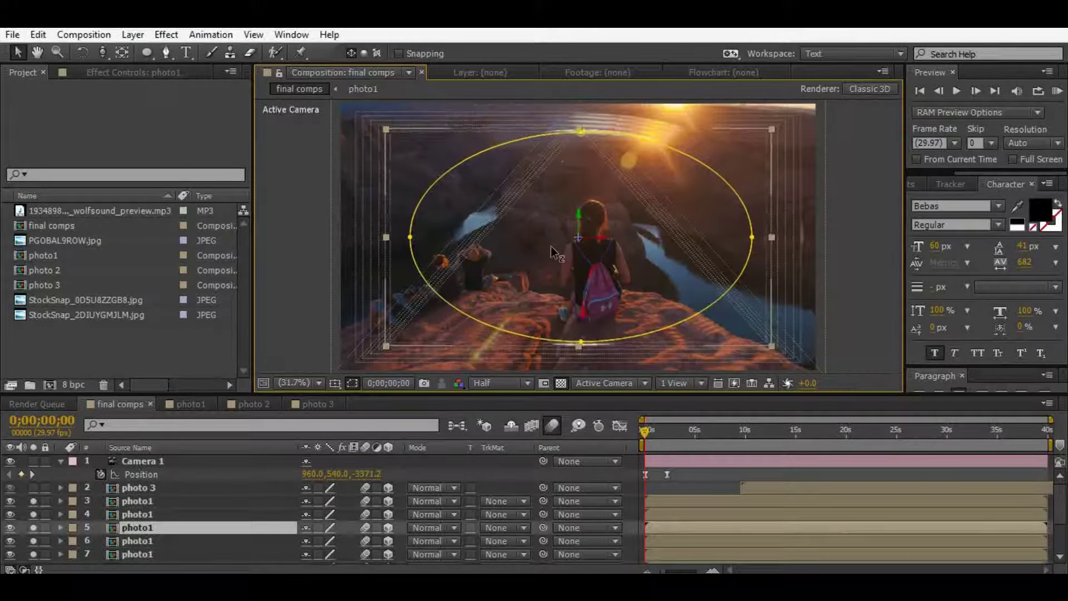
click(681, 477)
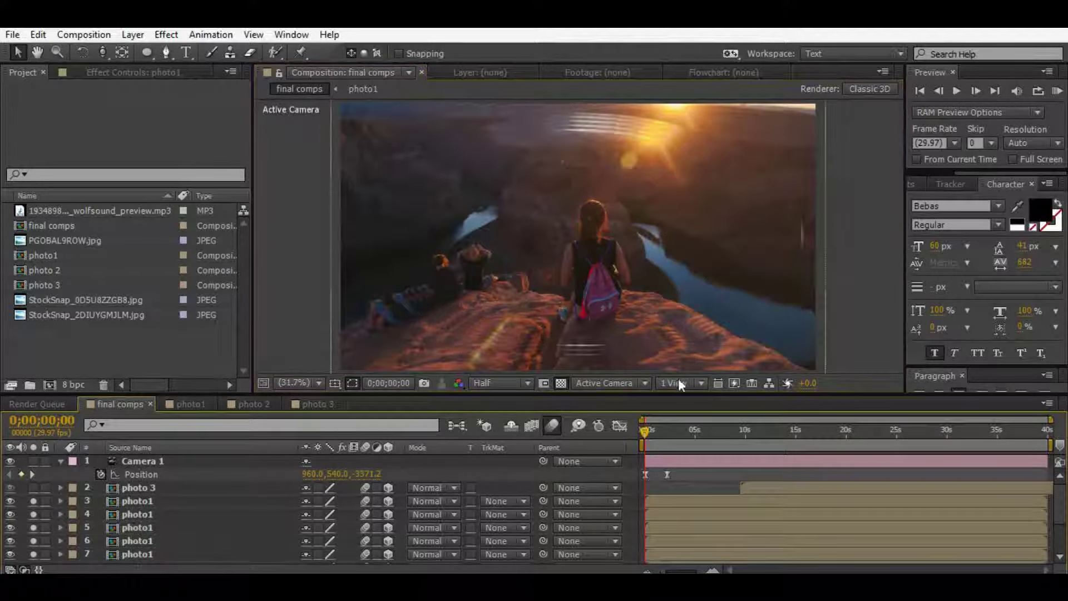
- Check the photo layers' masks and push photo layer 5 further back in depth
click(140, 544)
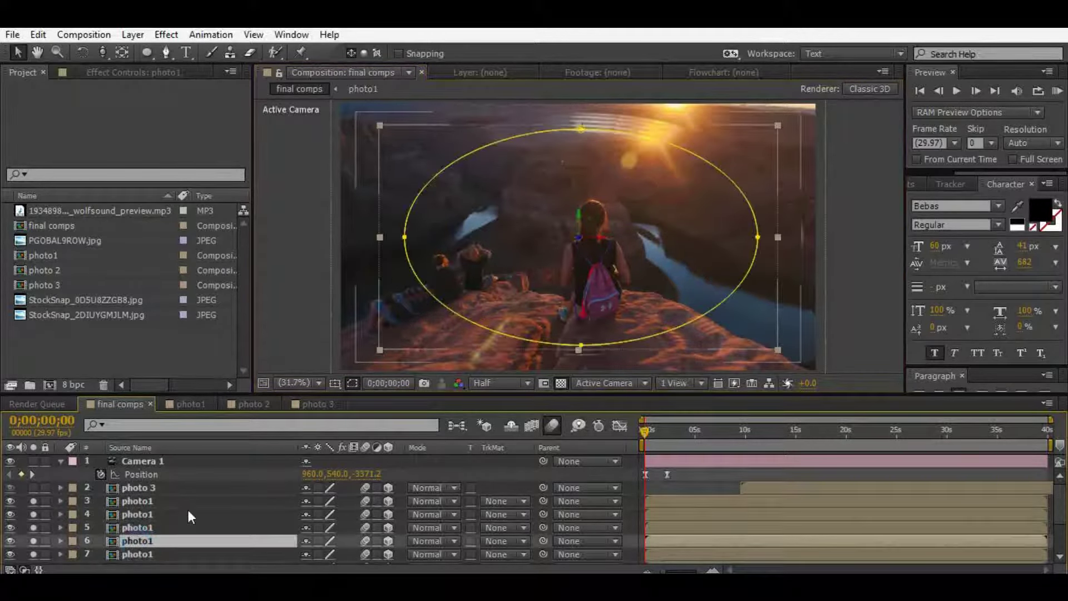
scroll(161, 517, down, 3)
scroll(147, 540, down, 2)
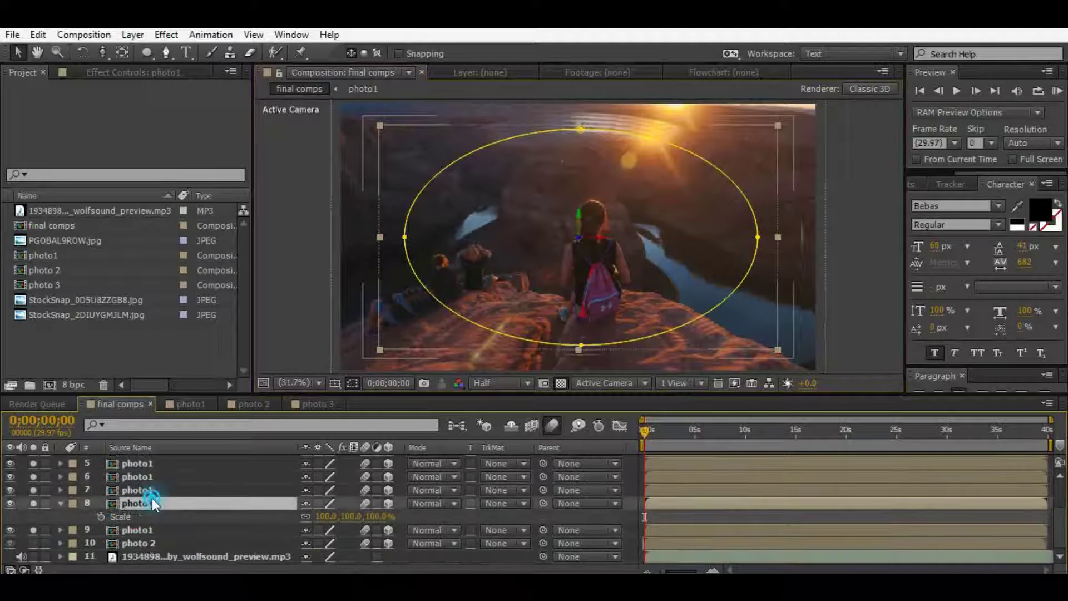
click(152, 503)
click(141, 489)
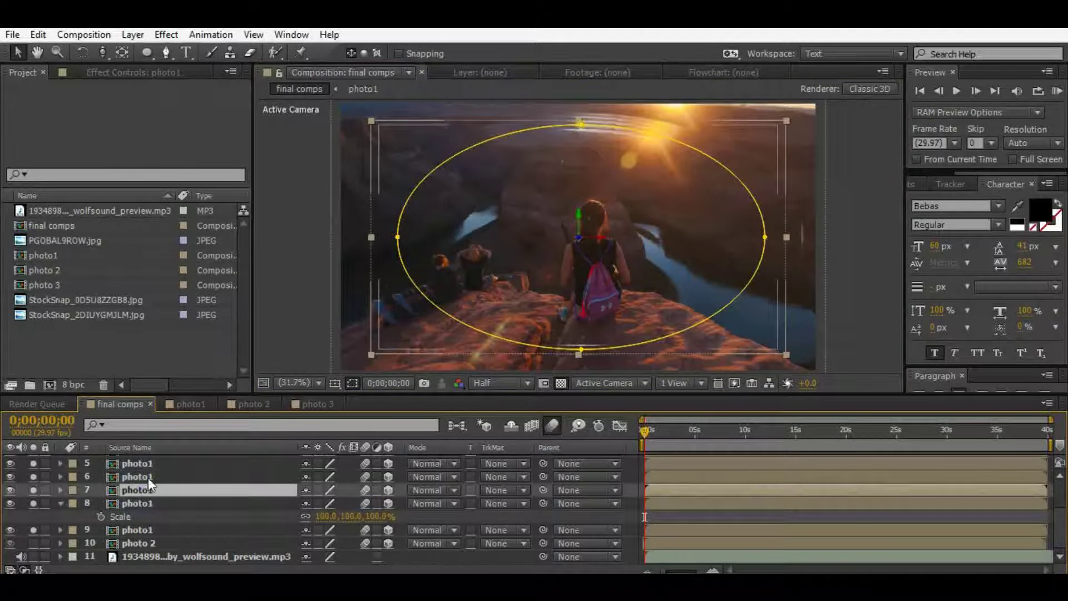
click(148, 477)
scroll(158, 494, up, 3)
click(155, 502)
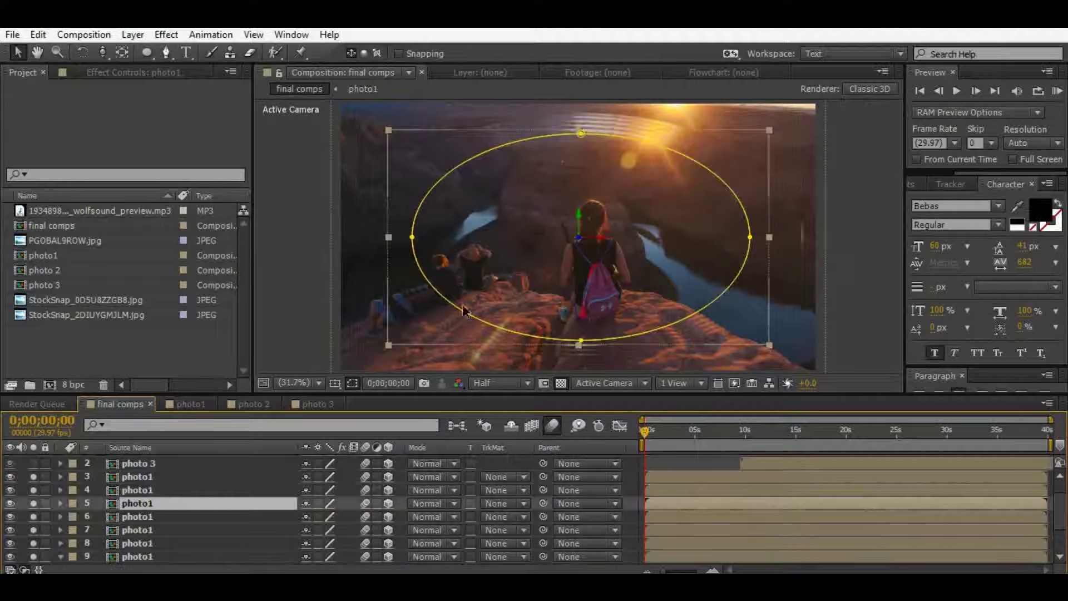
drag(573, 240, 595, 321)
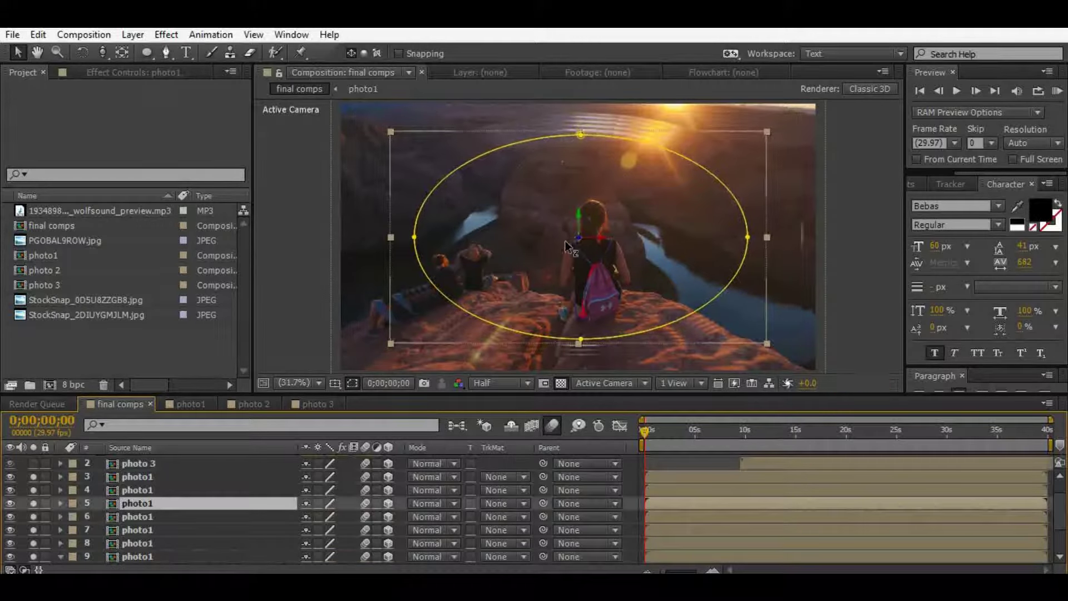
click(679, 470)
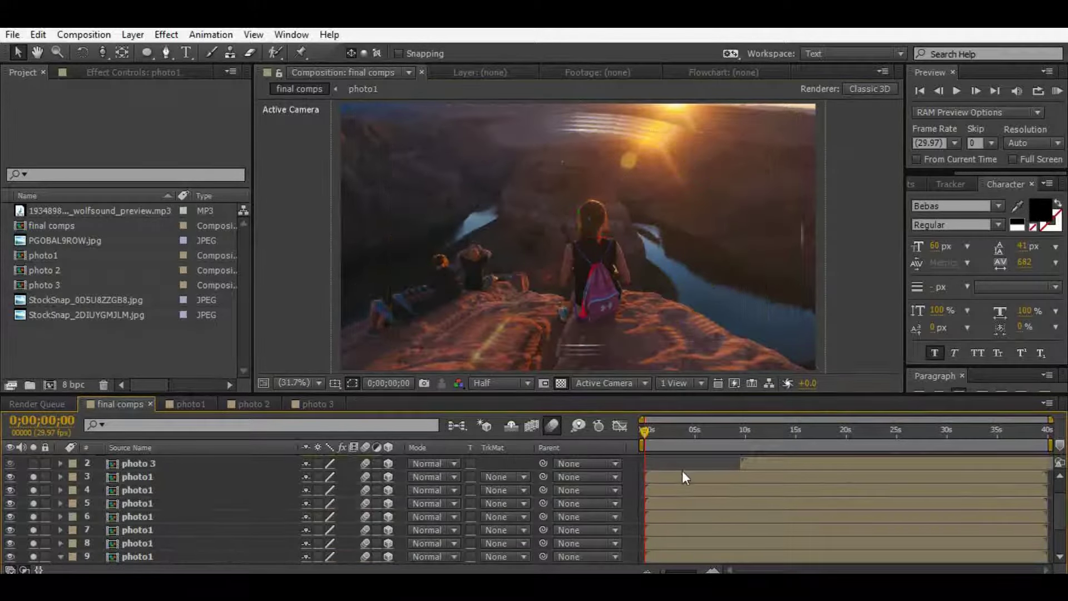
- Set photo layer 10's scale to 105%
click(625, 354)
scroll(143, 537, down, 4)
click(143, 530)
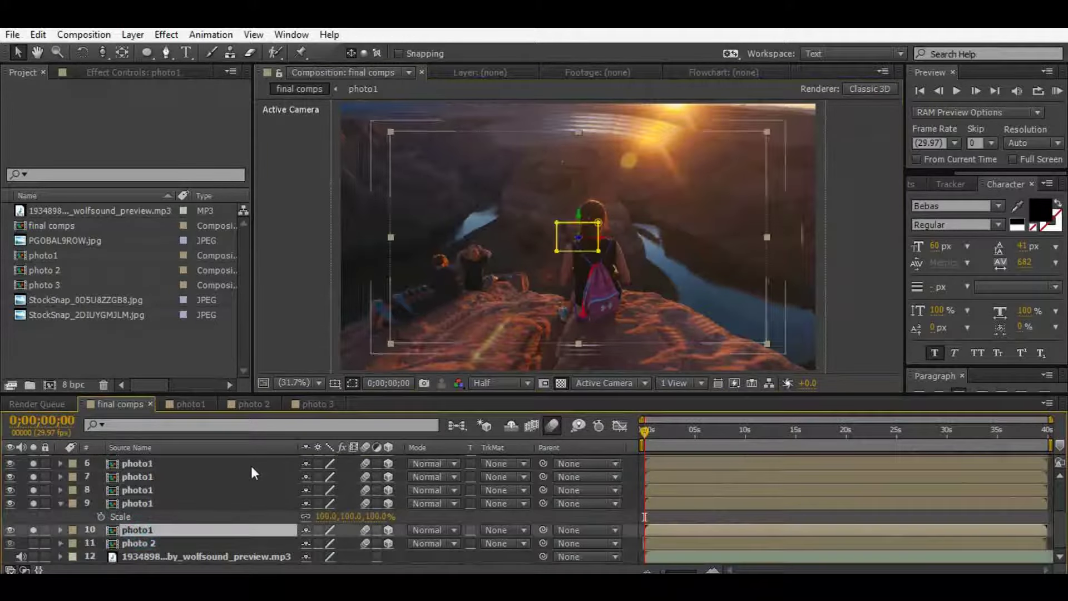
key(s)
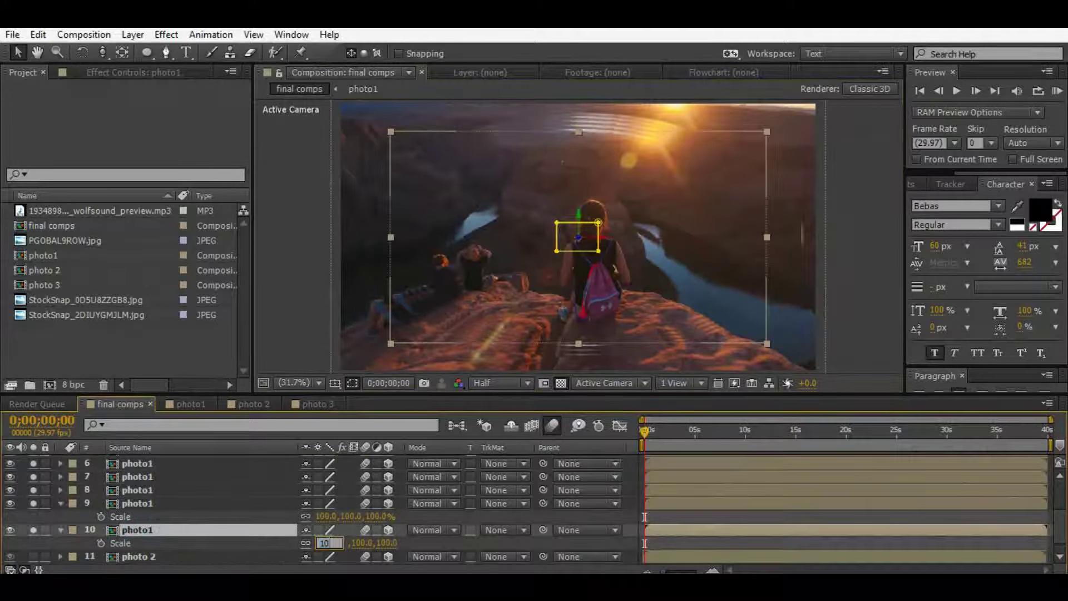
text(5)
key(Return)
click(636, 475)
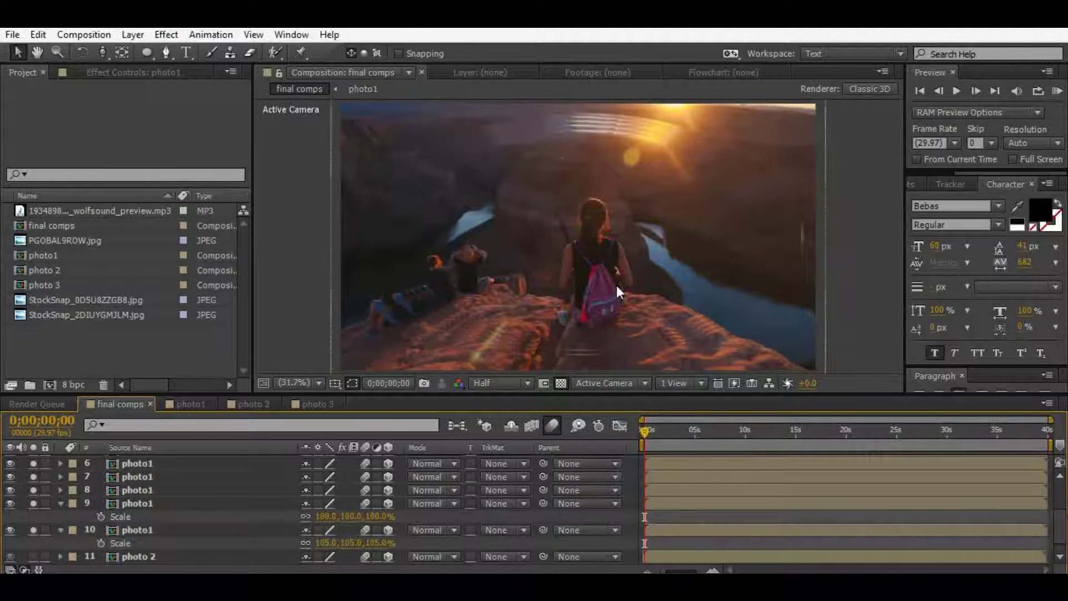
- Shorten photo layer 9's ellipse mask from its bottom edge
scroll(158, 544, down, 1)
click(159, 491)
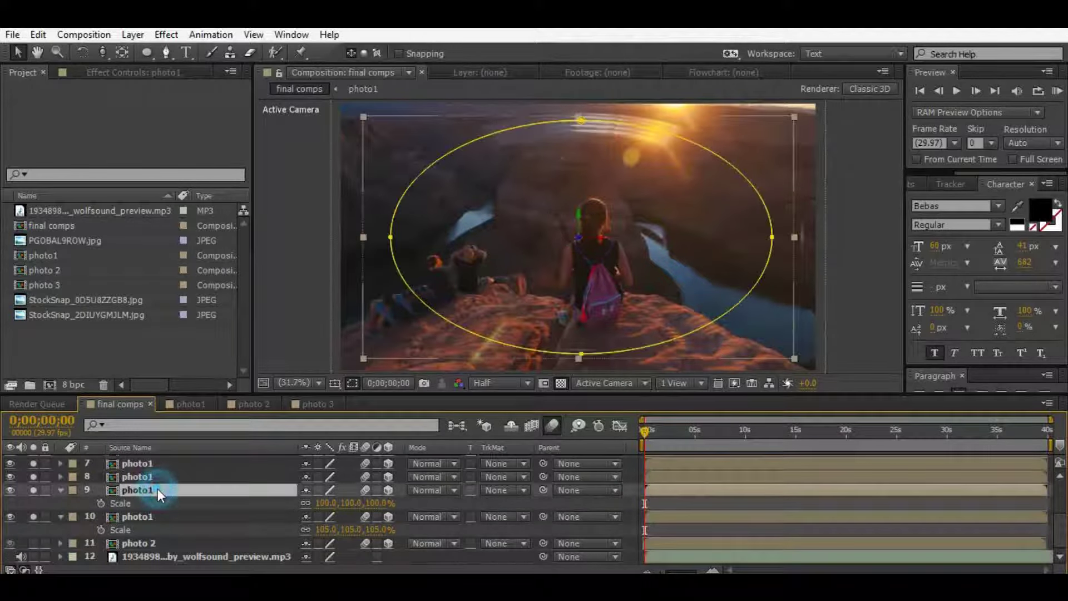
click(632, 477)
click(141, 493)
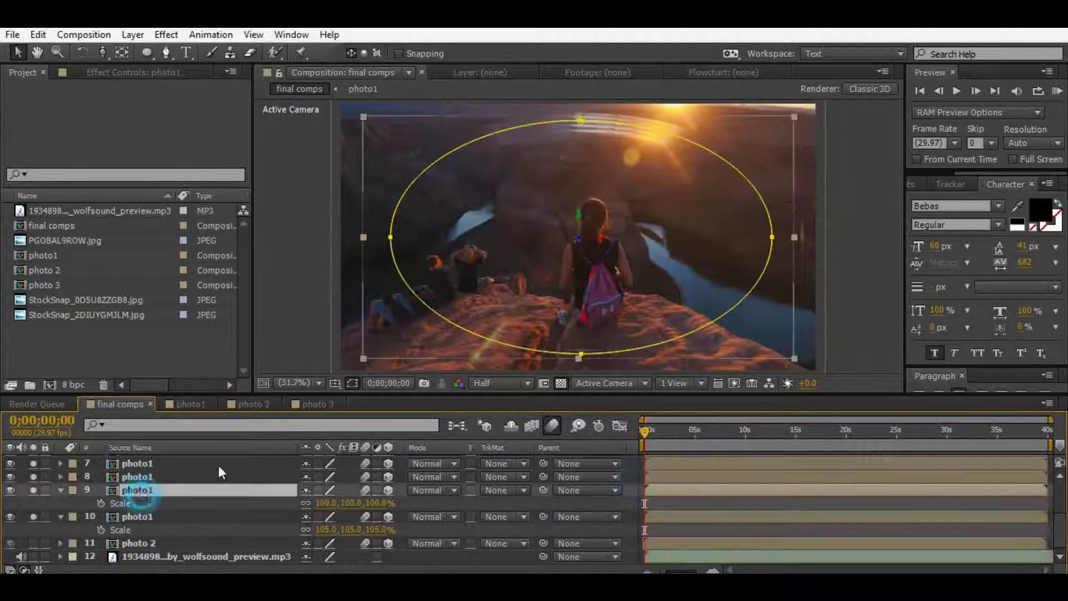
double_click(581, 354)
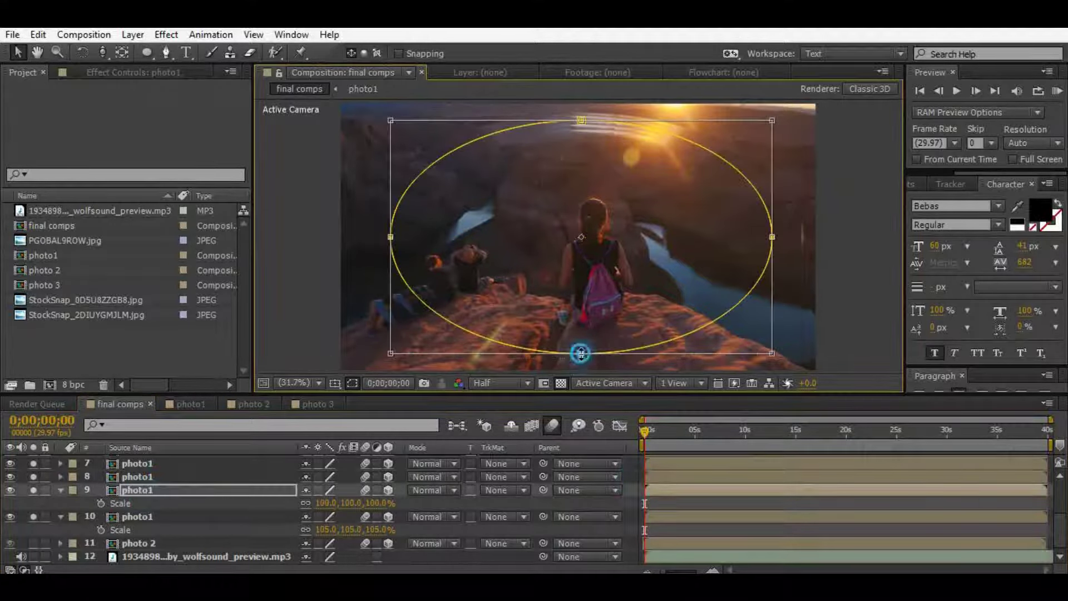
drag(581, 353, 581, 344)
click(637, 488)
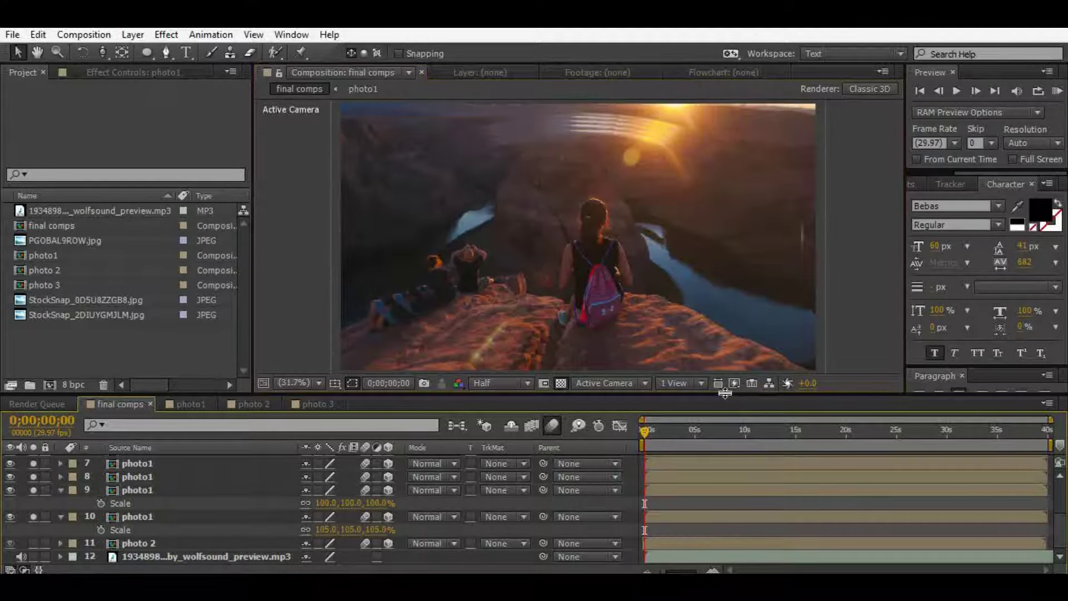
- Set photo layer 8's scale to 105%
click(172, 477)
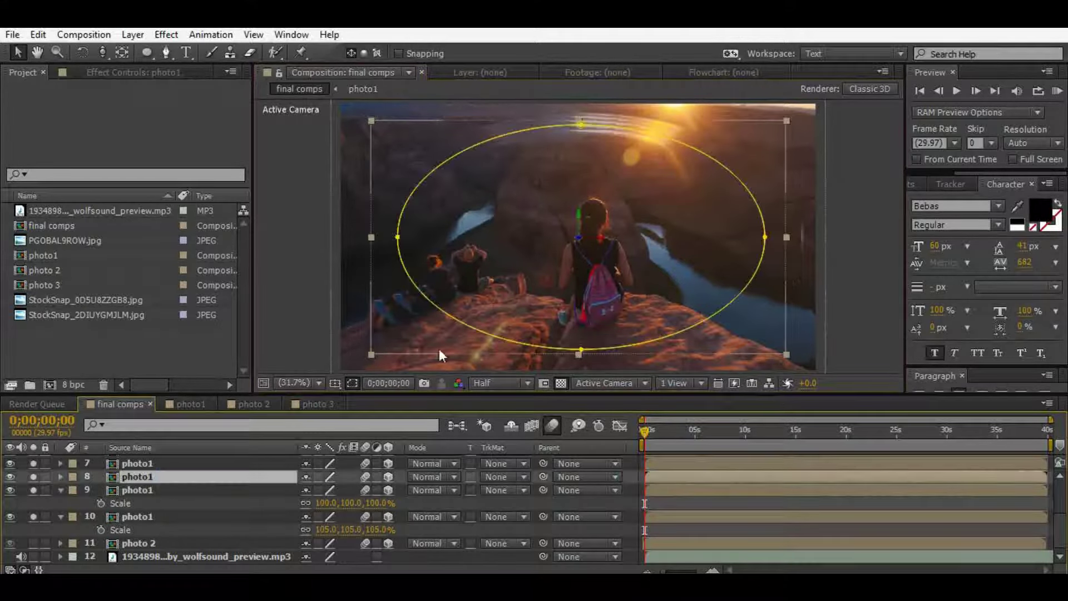
key(s)
click(327, 489)
text(5)
key(Return)
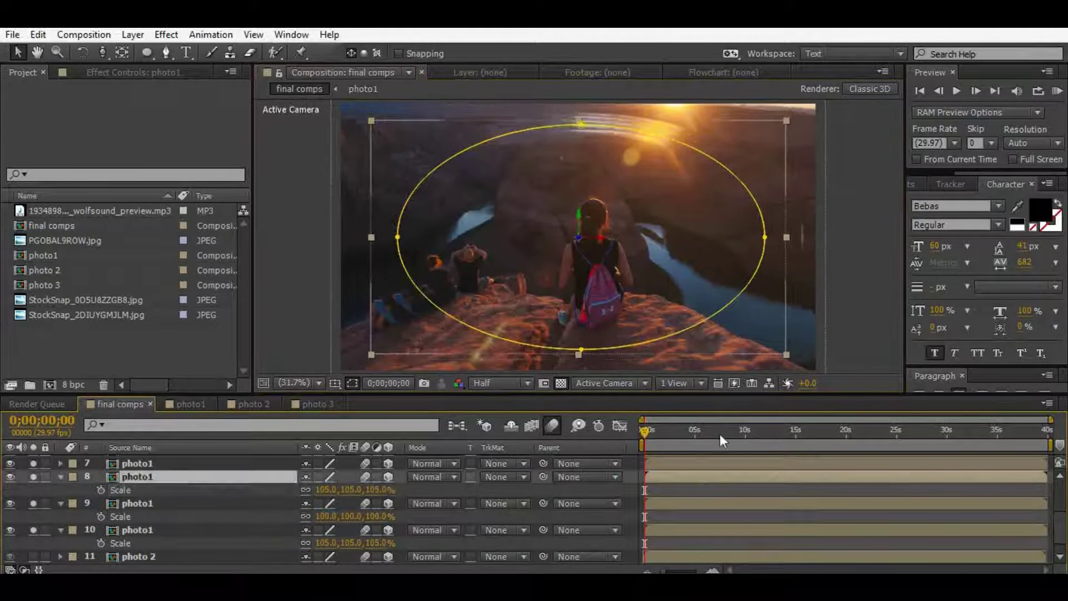
click(135, 506)
- Preview the zoom sequence through the stacked photos
key(space)
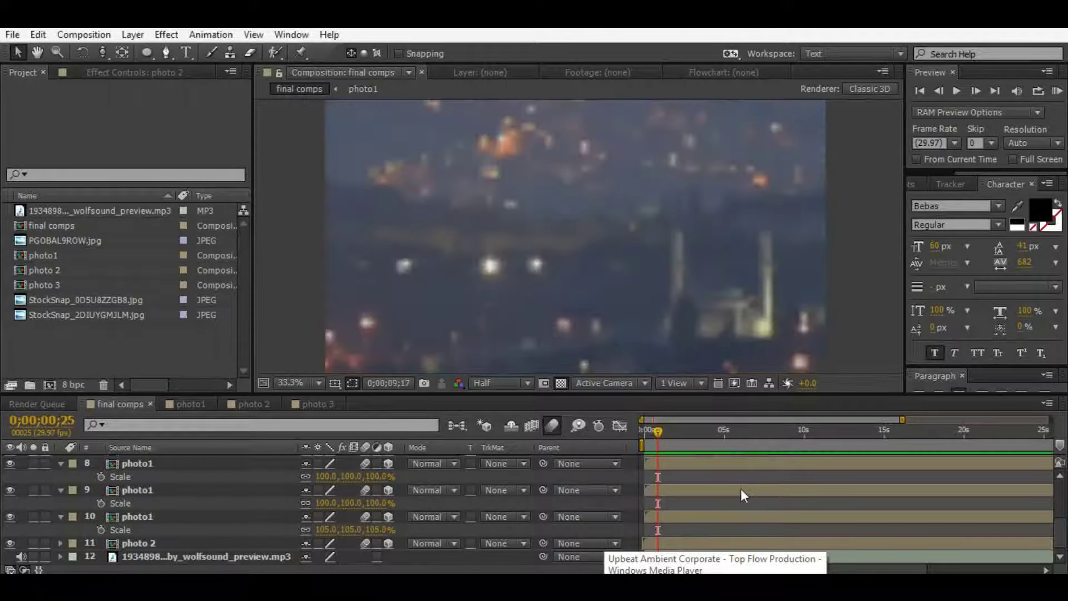
click(740, 489)
key(space)
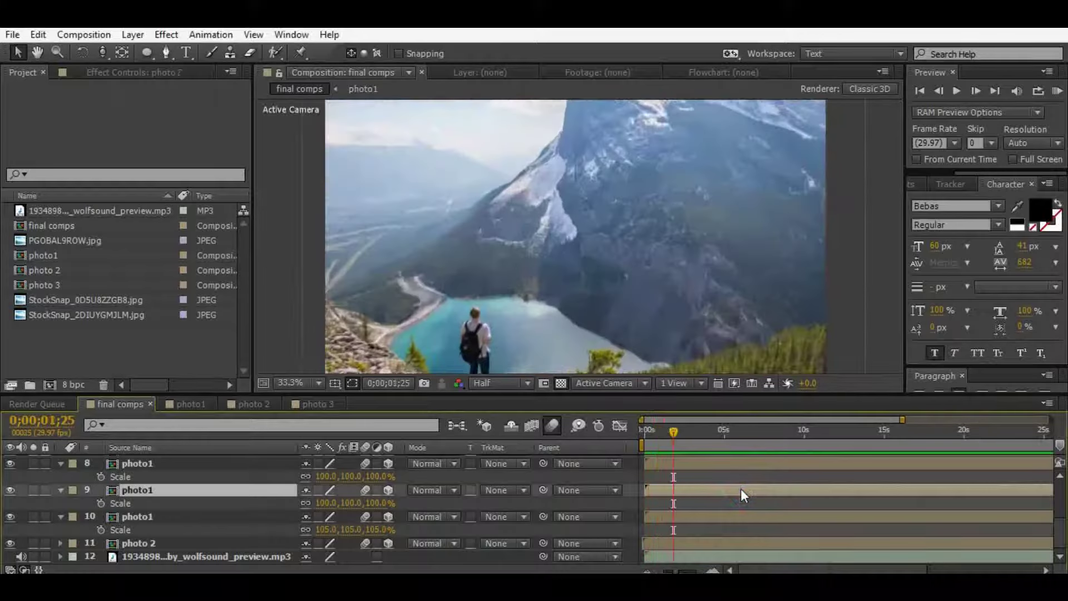
- Shift Camera 1's first Position keyframe later and add a new starting keyframe at 0;00;00;00
scroll(734, 485, up, 5)
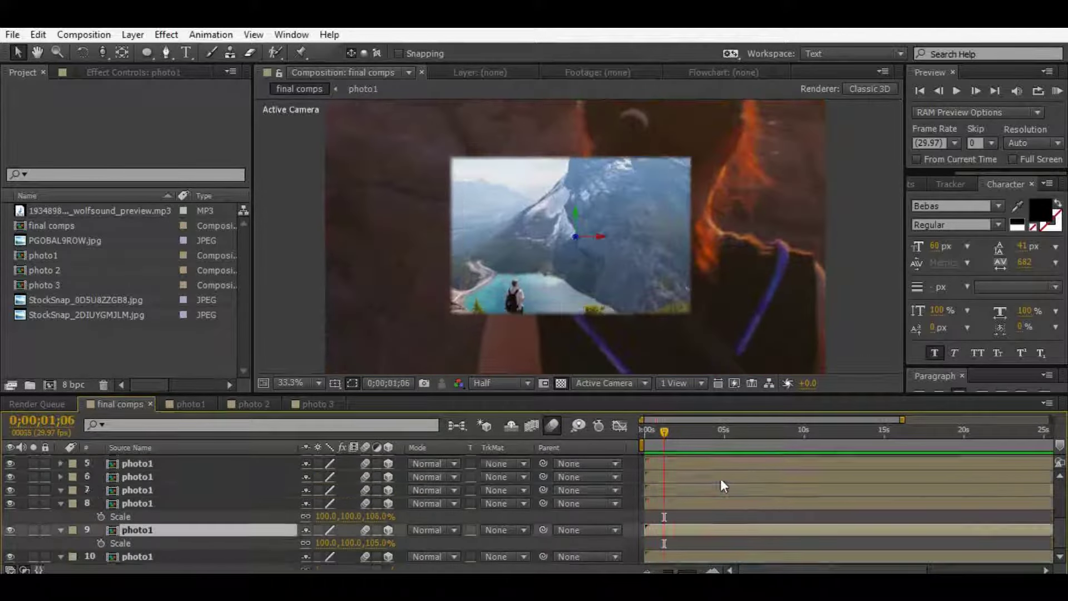
drag(646, 474, 654, 475)
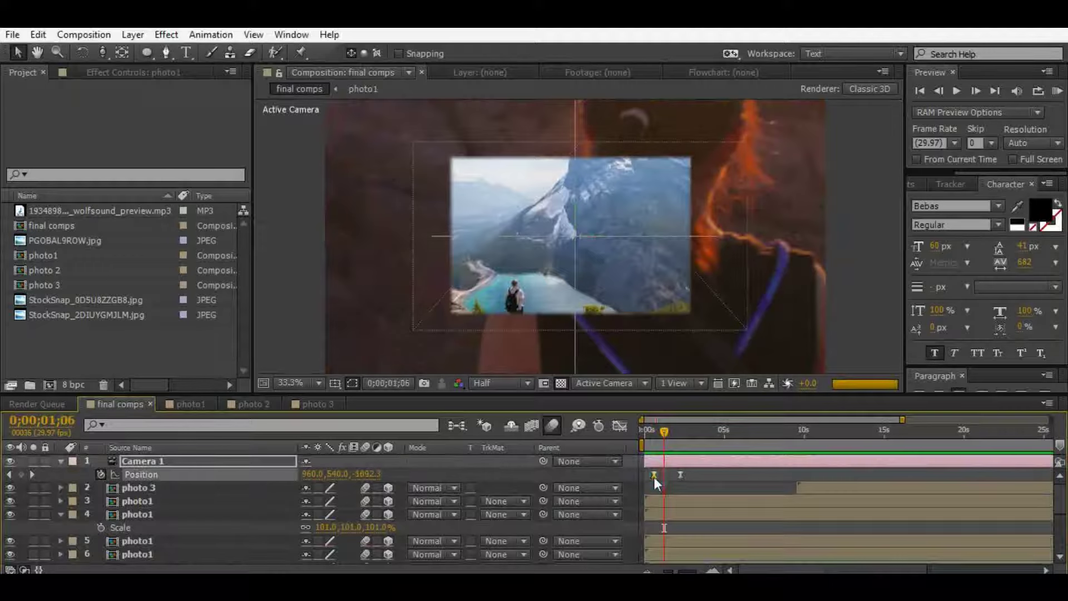
drag(662, 432, 630, 440)
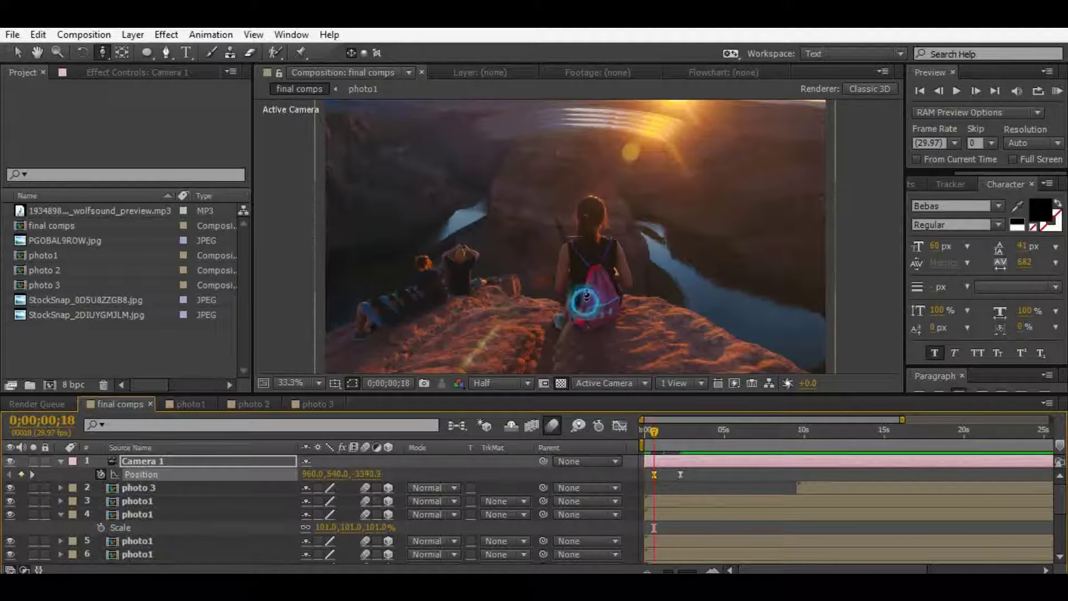
click(641, 429)
drag(575, 228, 589, 367)
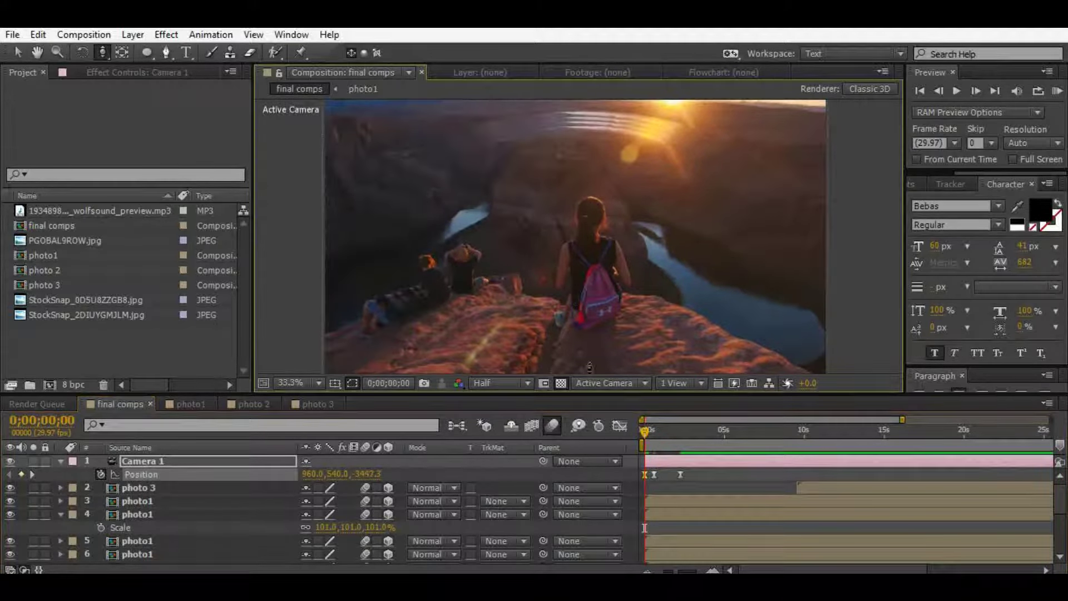
- Create a 3D Null 1 and parent Camera 1 to it
click(132, 35)
click(498, 101)
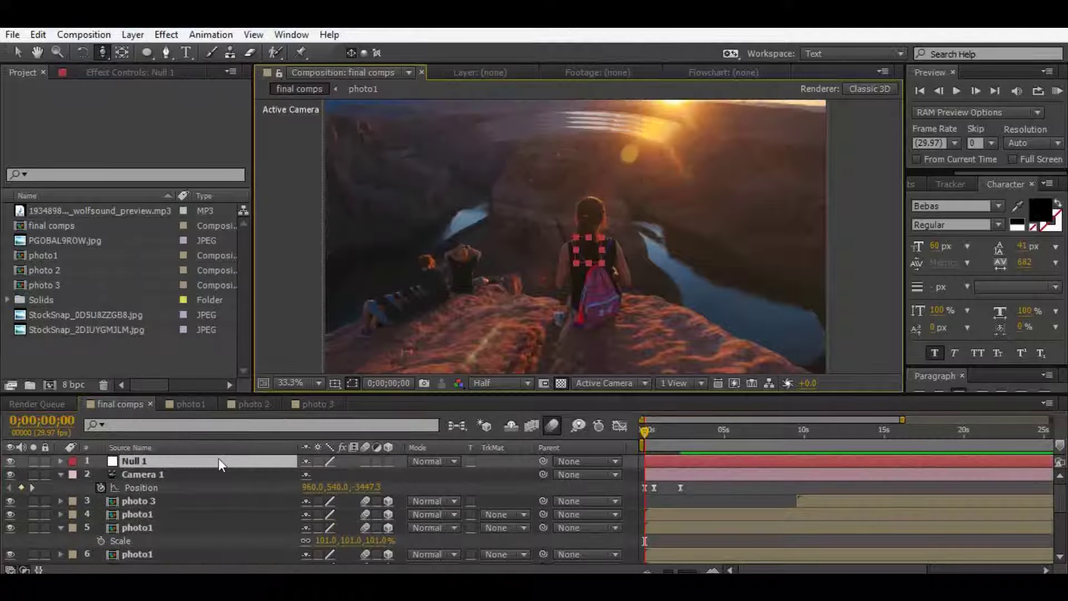
click(388, 461)
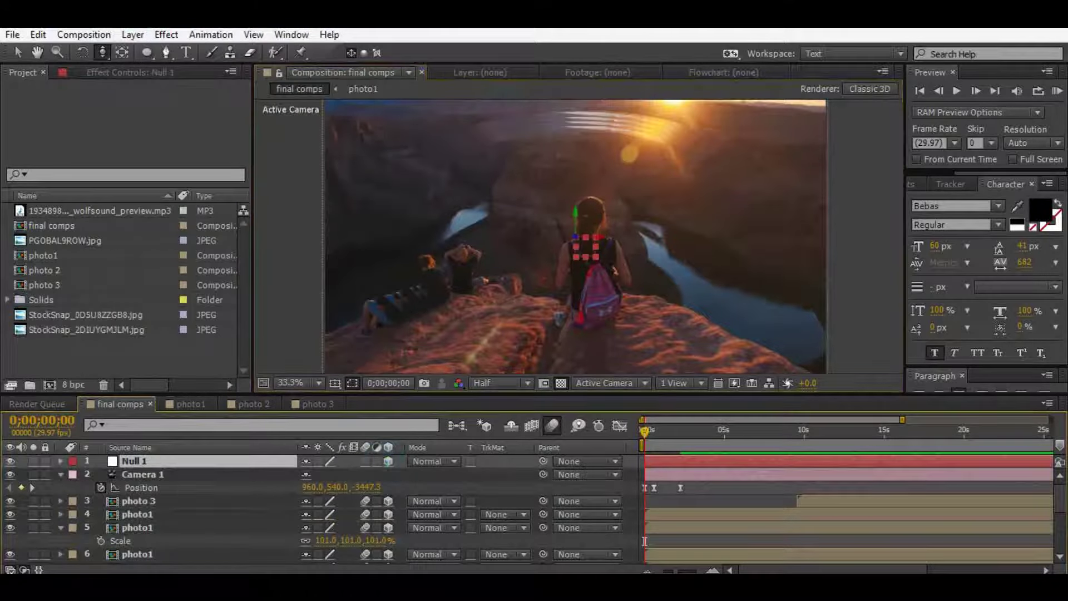
alt+click(100, 487)
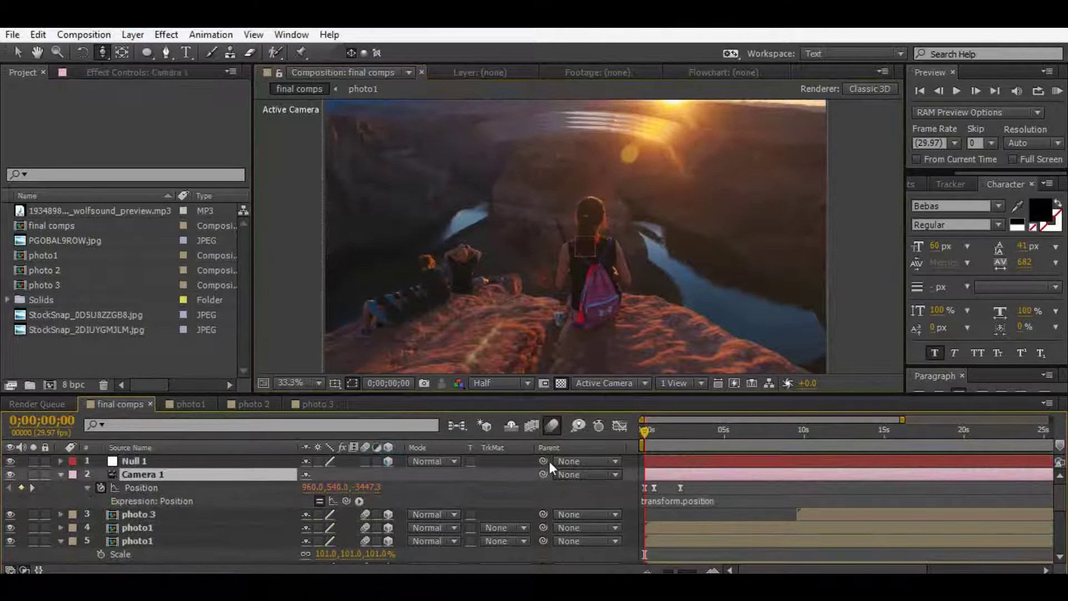
drag(542, 473, 139, 461)
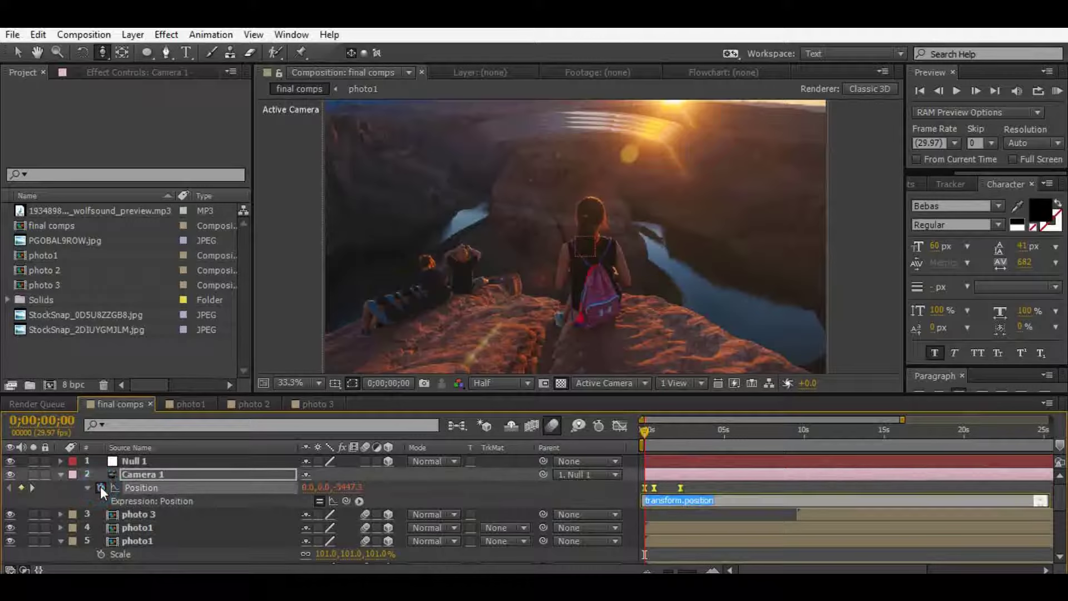
- Give Camera 1's Position a wiggle(.4,90) expression and preview the shake
text(wiggle(.4,90))
click(539, 491)
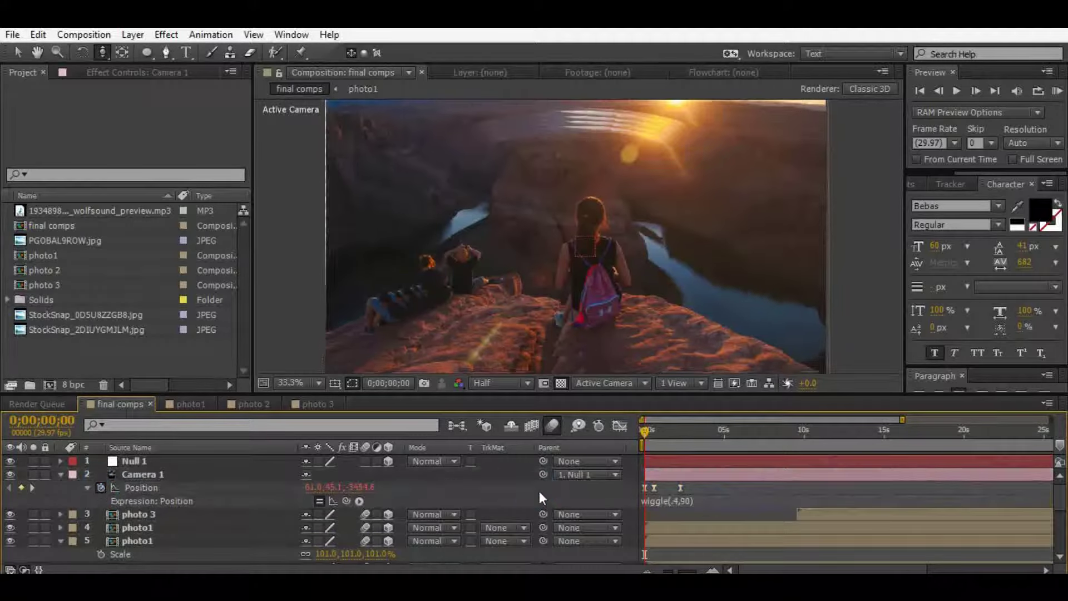
key(KP_0)
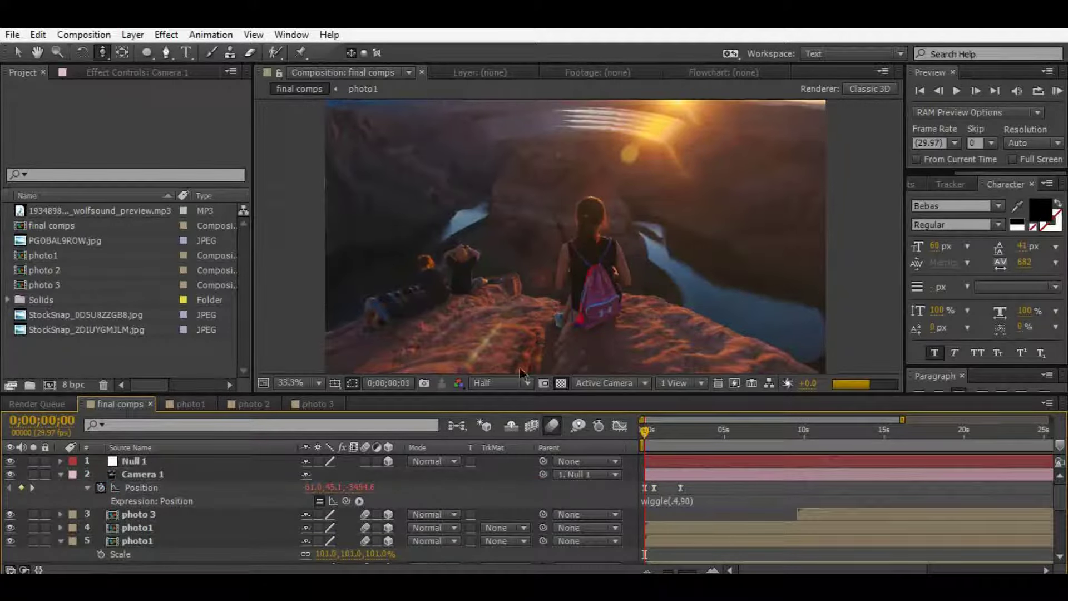
key(space)
click(643, 437)
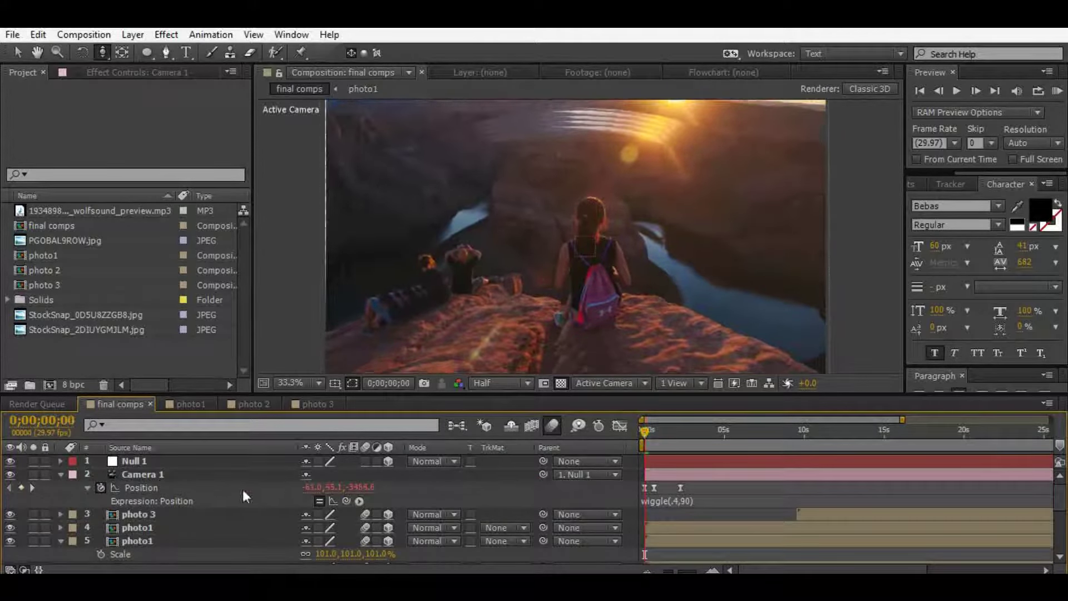
- Nudge Camera 1's Z position closer, to about -3384.8, and preview the zoom
click(164, 476)
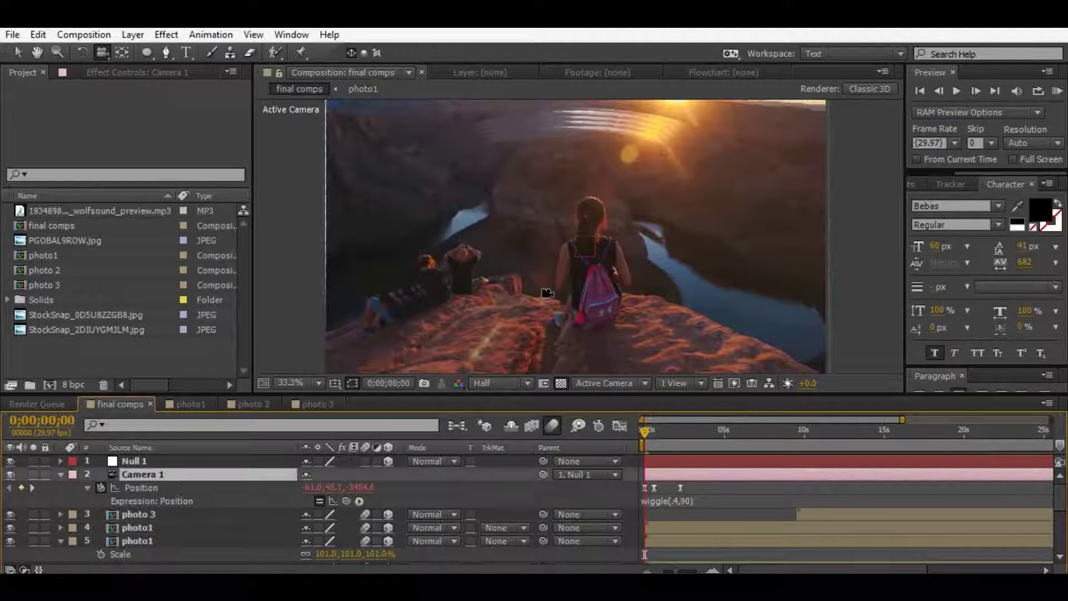
drag(550, 293, 551, 287)
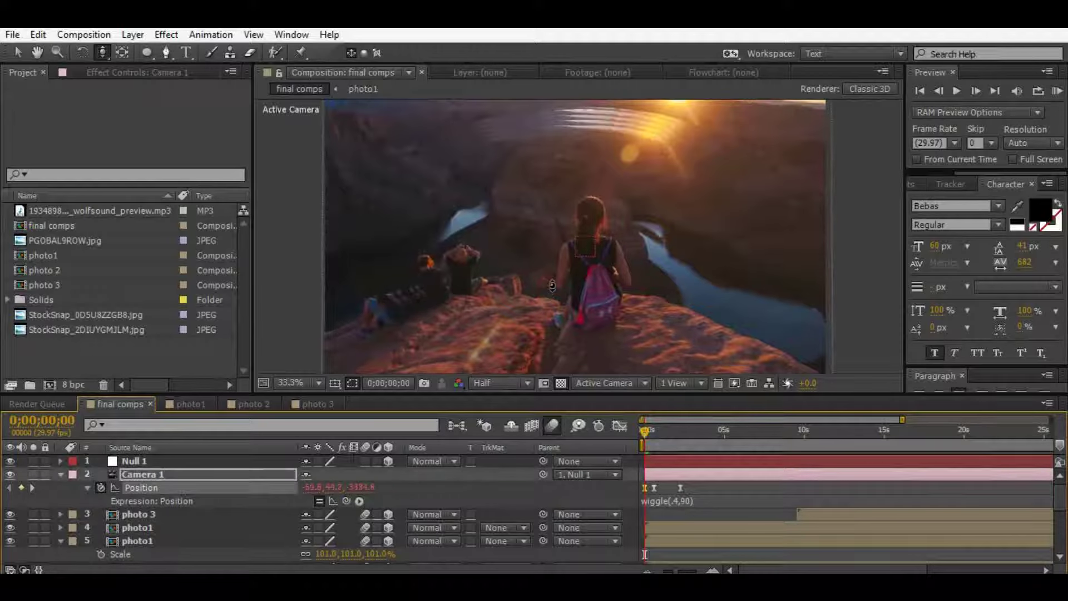
key(space)
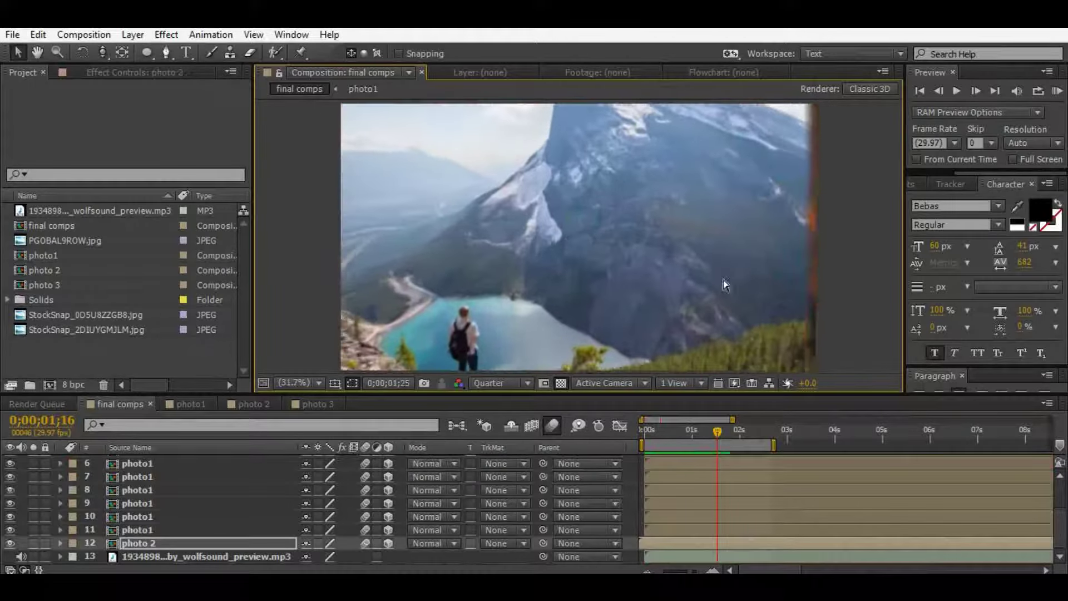
key(space)
- Duplicate photo 2 and push the copy forward in Z to enlarge it
drag(732, 430, 725, 430)
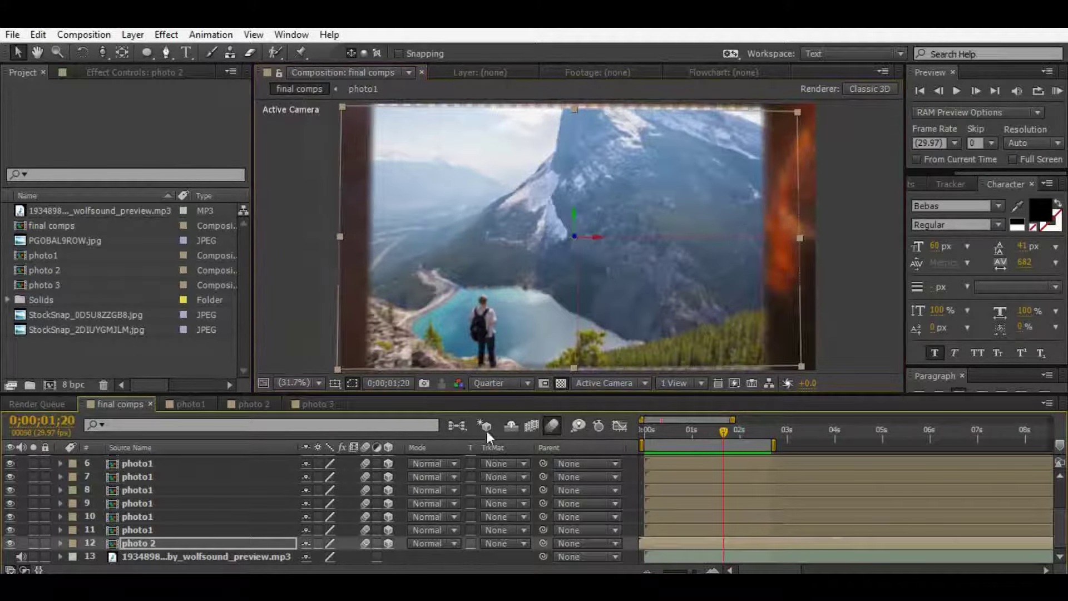
key(ctrl+d)
drag(572, 235, 623, 238)
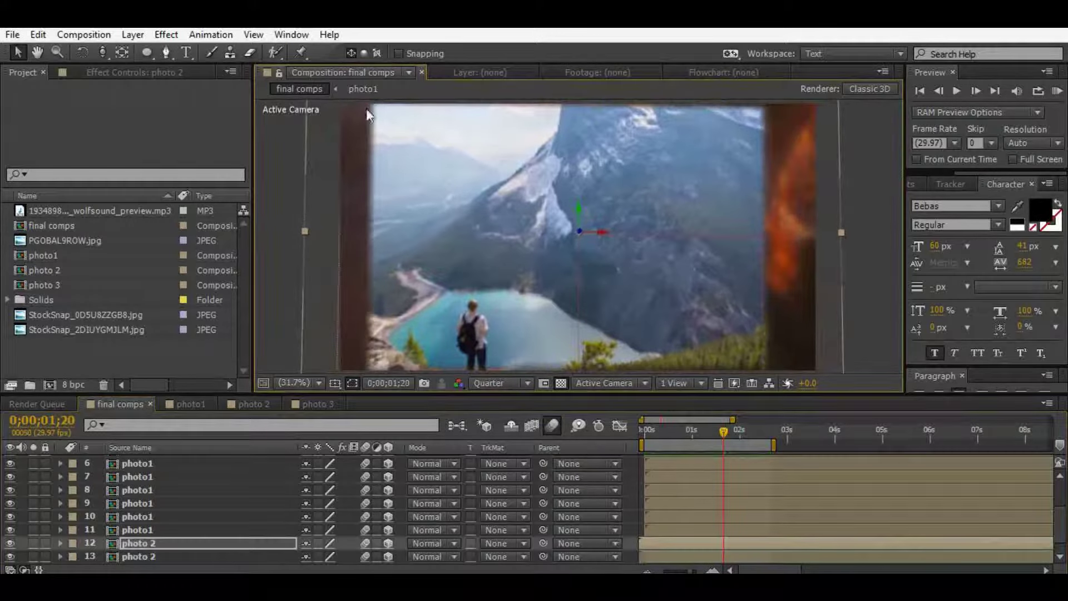
- Draw a large inverted ellipse mask on the copy and flatten it vertically
click(145, 52)
drag(350, 122, 835, 384)
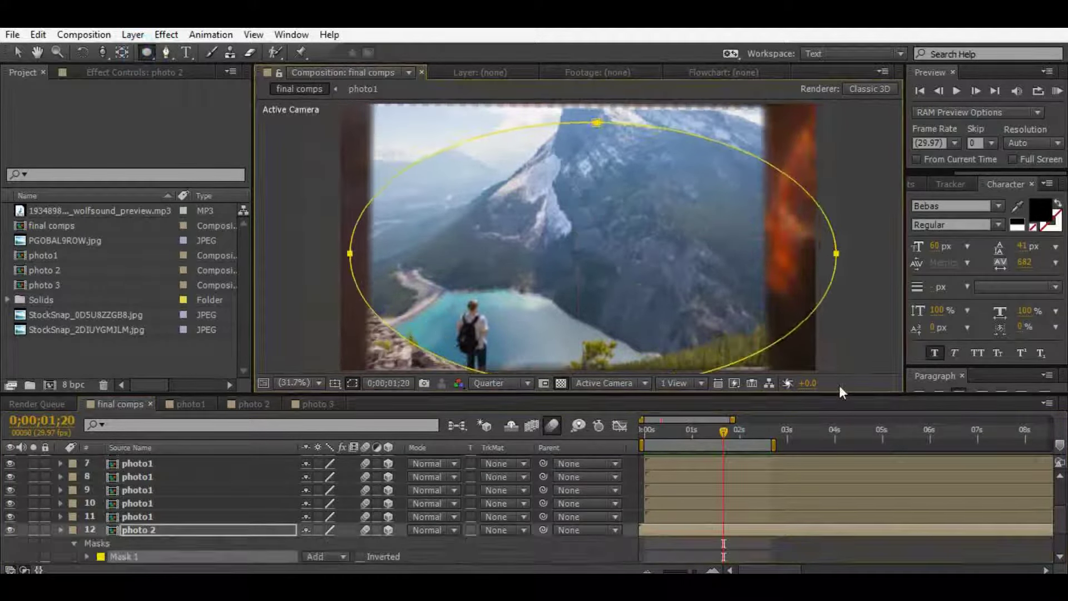
key(m)
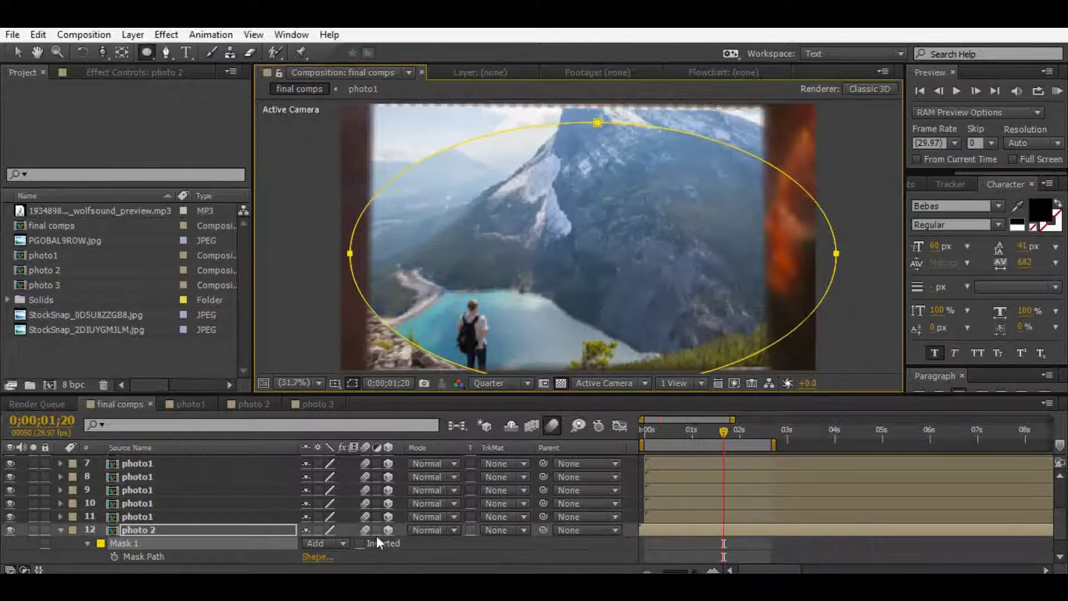
click(365, 543)
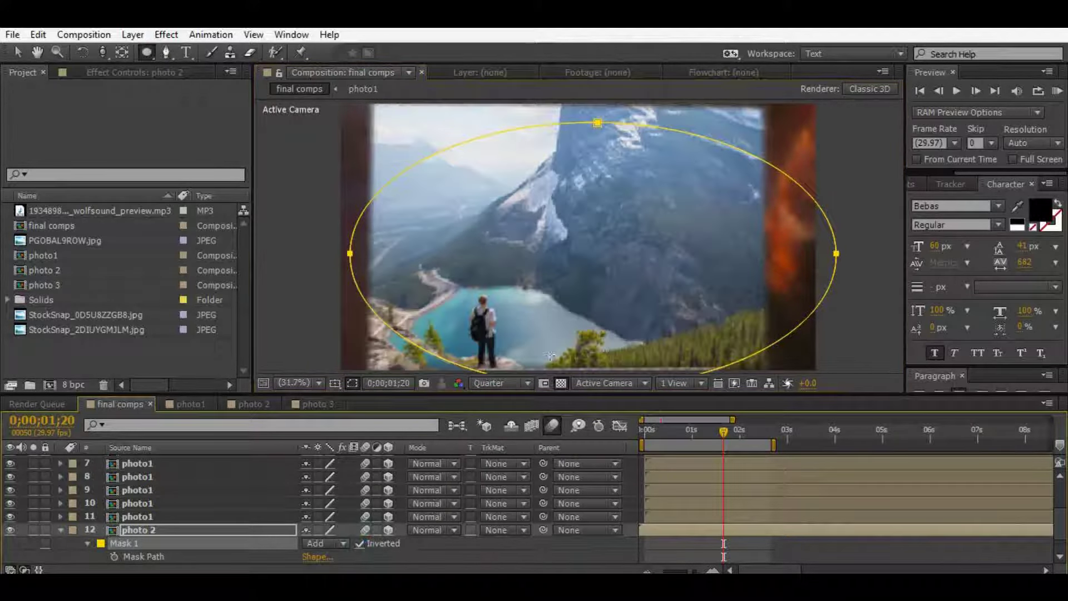
key(v)
double_click(608, 179)
mouse_move(607, 179)
mouse_down()
mouse_move(596, 165)
mouse_move(594, 181)
mouse_up()
drag(585, 361, 586, 332)
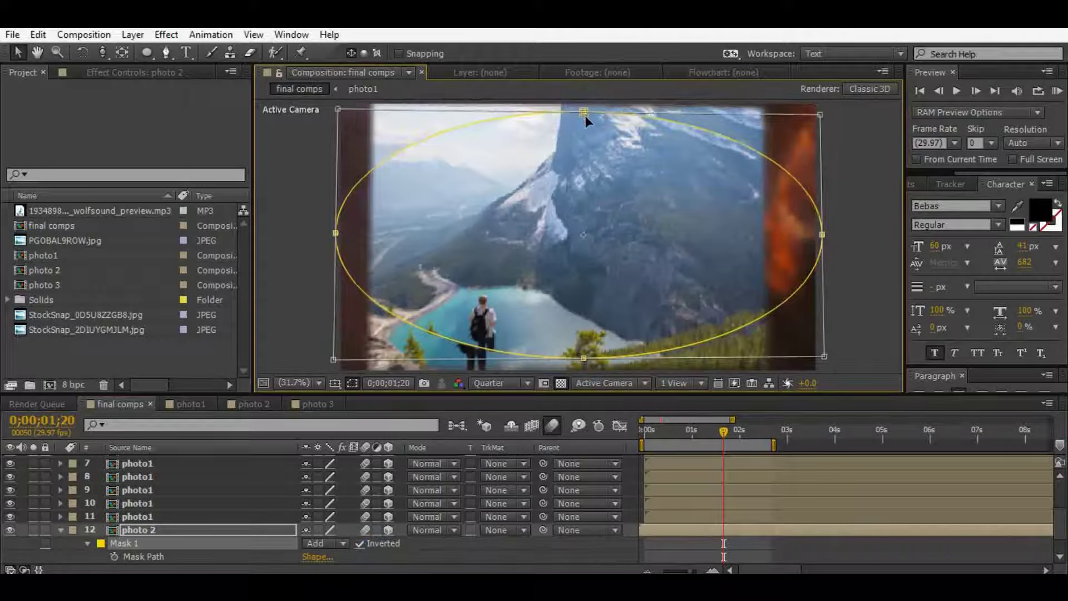
drag(585, 110, 587, 119)
click(630, 504)
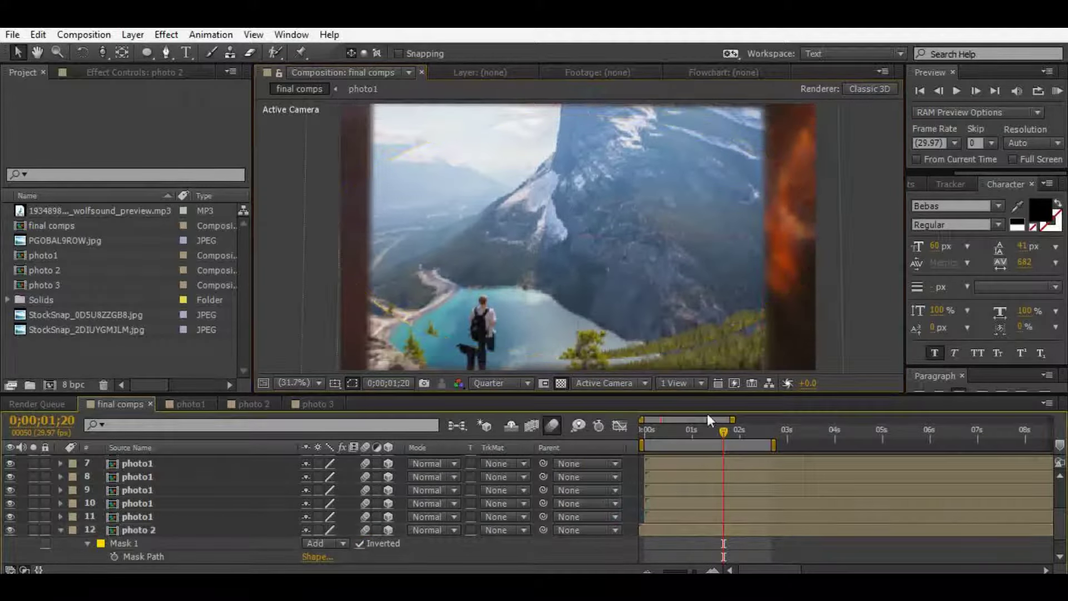
key(KP_0)
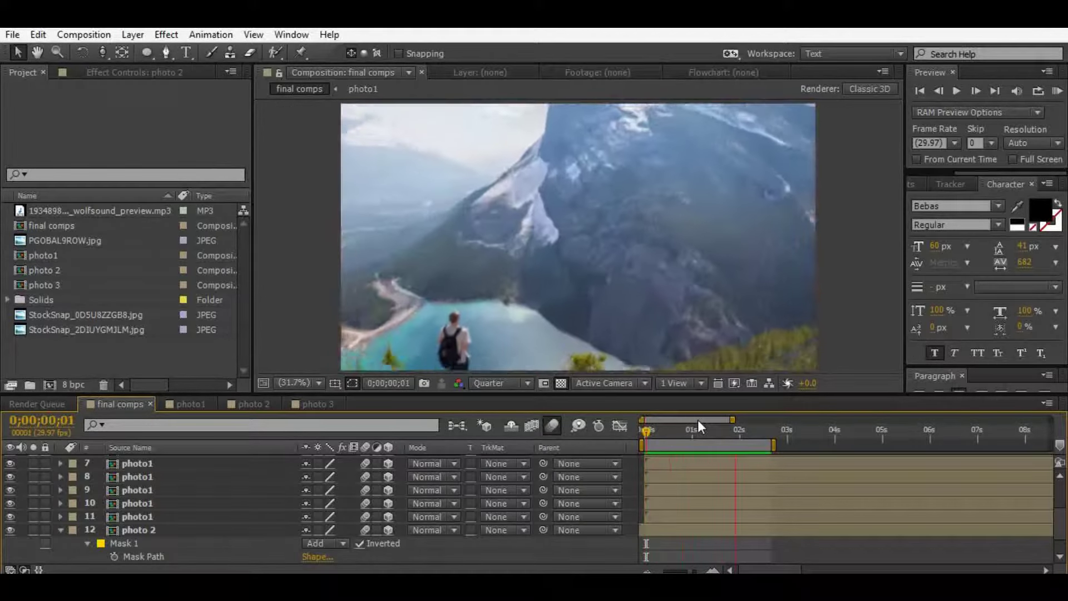
drag(648, 433, 747, 439)
scroll(750, 526, up, 3)
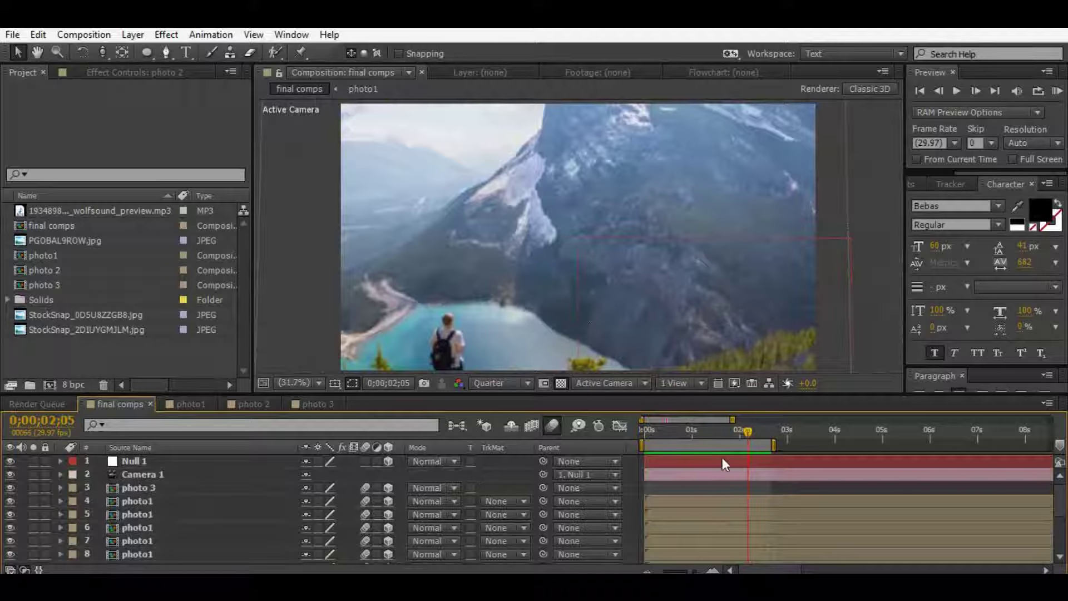
key(KP_0)
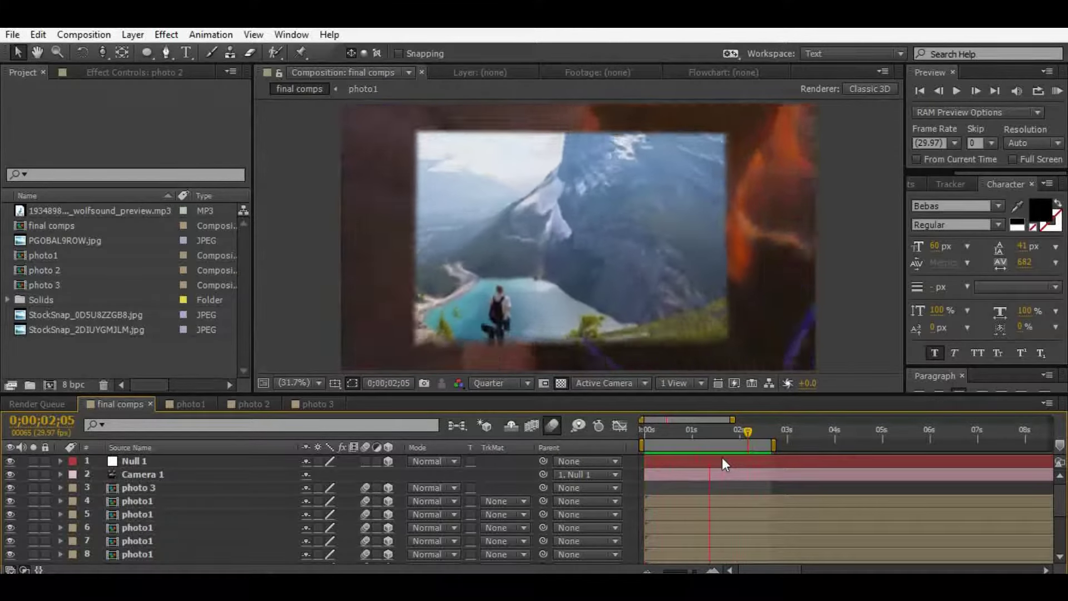
key(space)
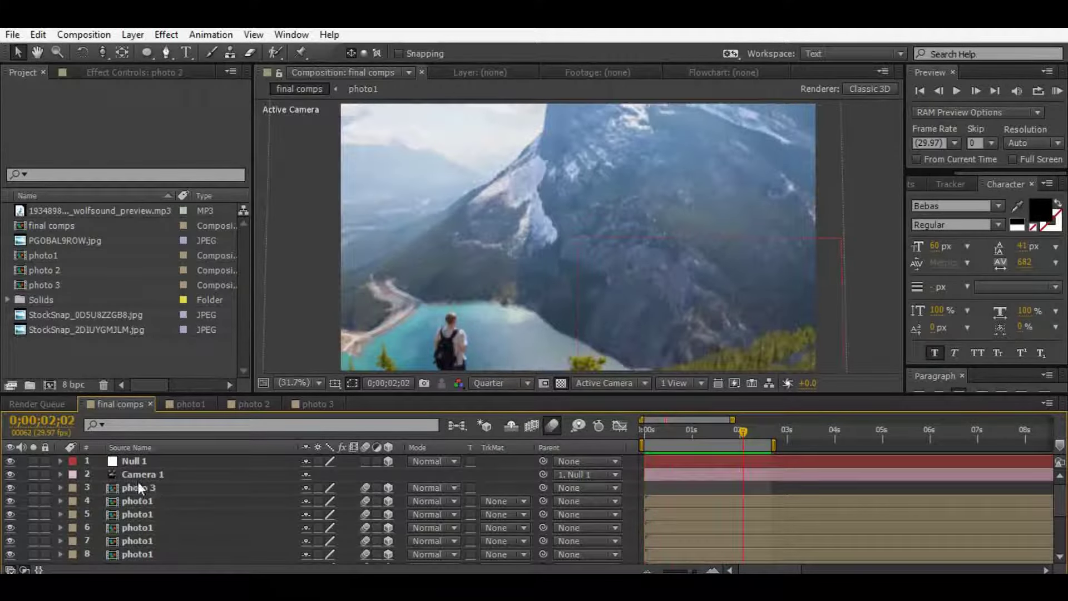
- Delete photo 3 and pre-compose the photo 2 layers as 'comp 2'
click(142, 490)
key(comma)
key(comma)
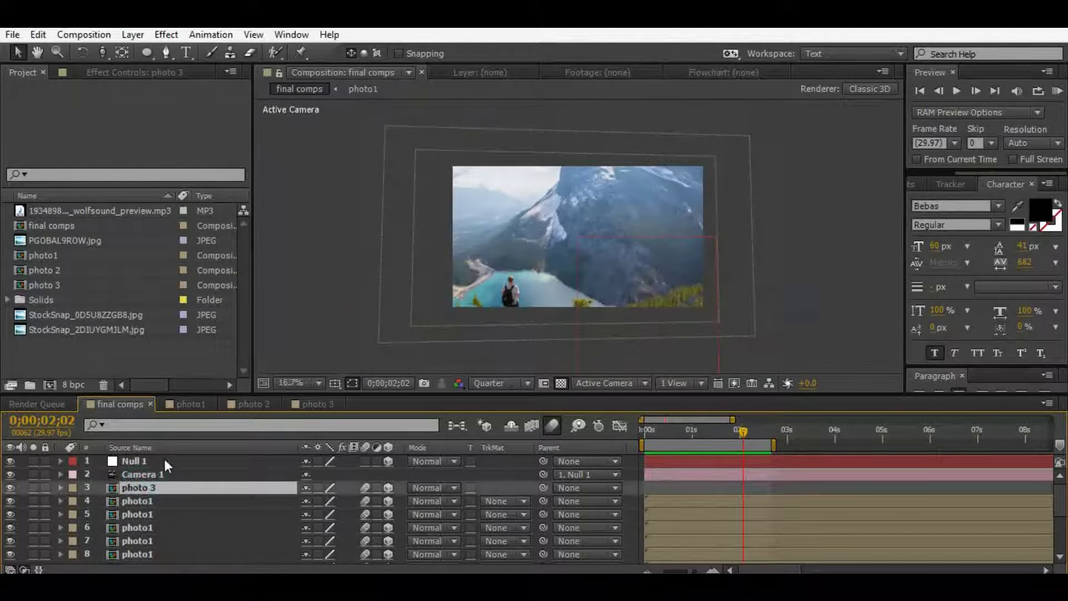
key(Delete)
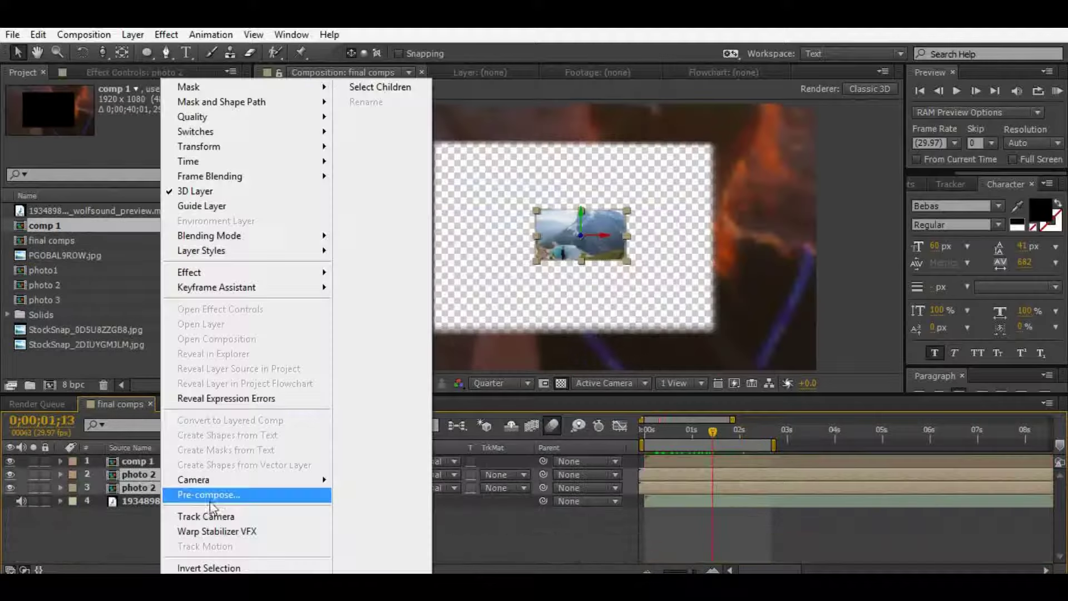
text(mp)
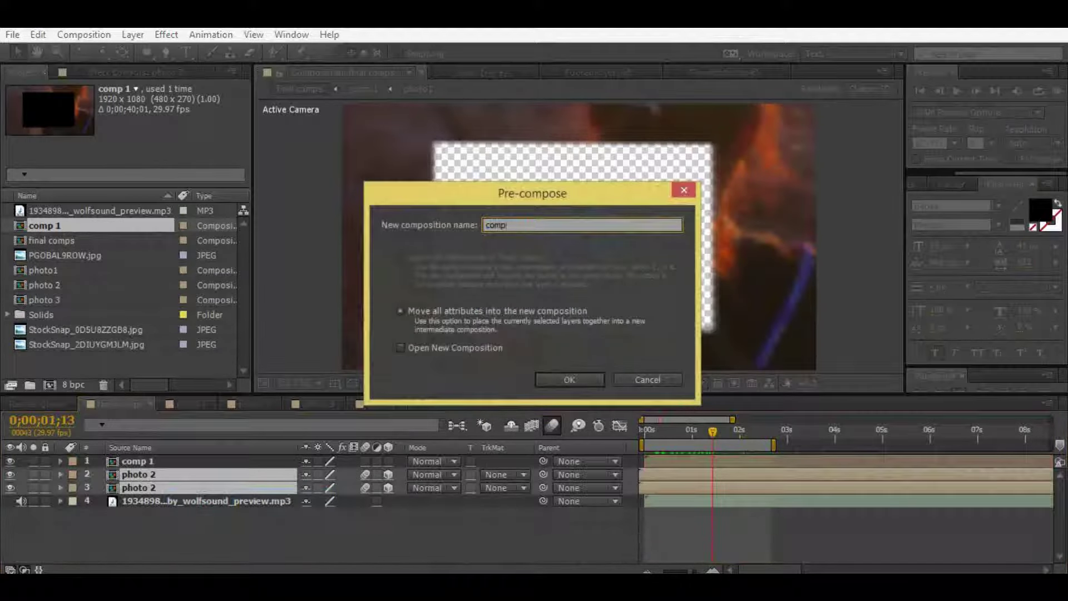
text( 2)
key(Return)
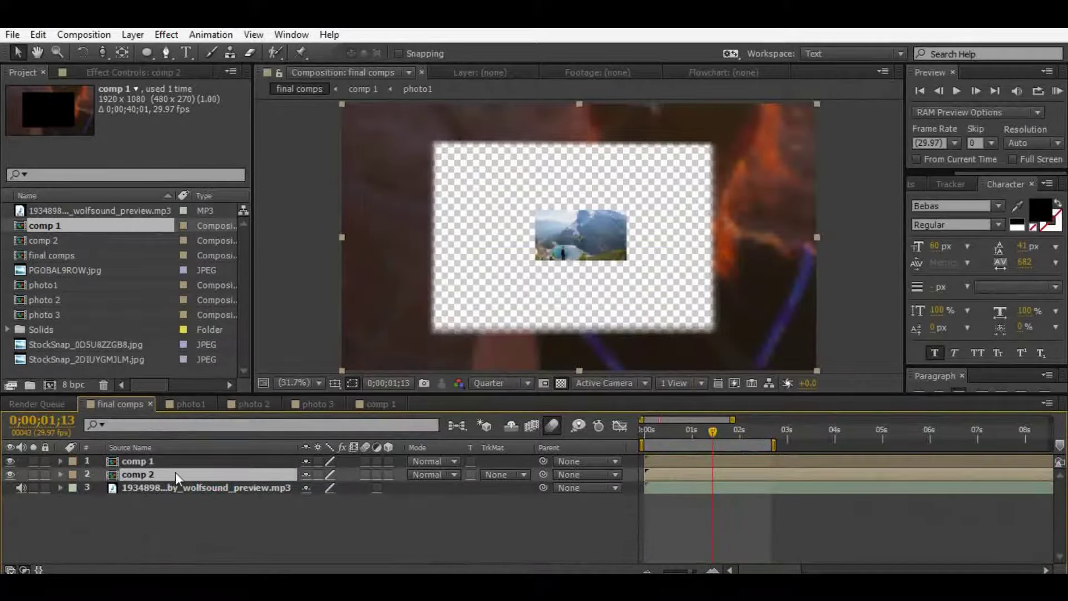
- Check comp 2's contents, then play back final comps from about two seconds
double_click(176, 474)
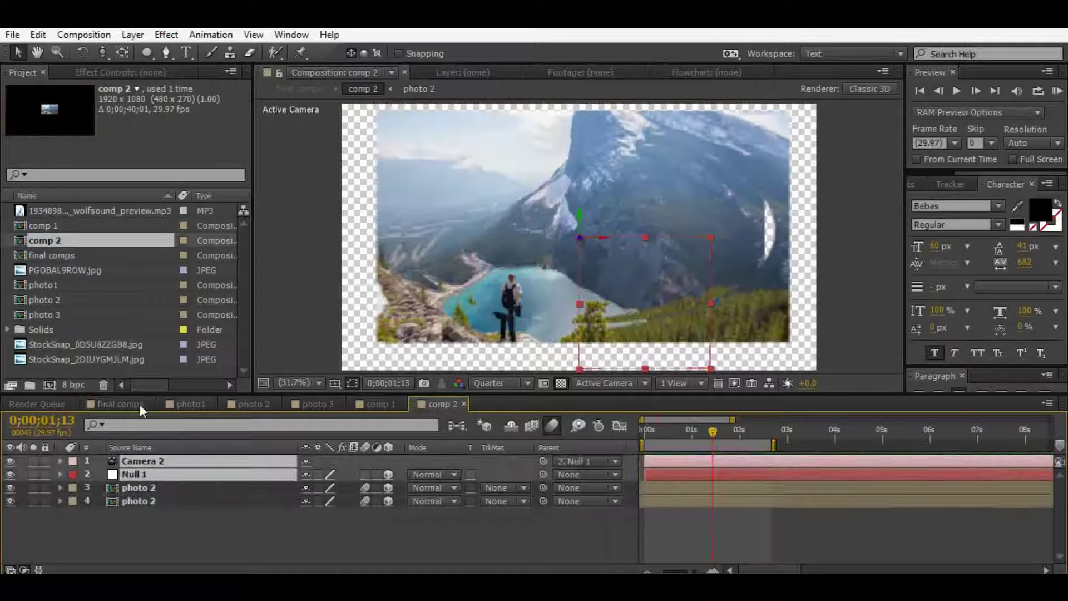
click(139, 404)
mouse_move(713, 431)
mouse_down()
mouse_move(745, 446)
mouse_move(600, 465)
mouse_up()
click(63, 406)
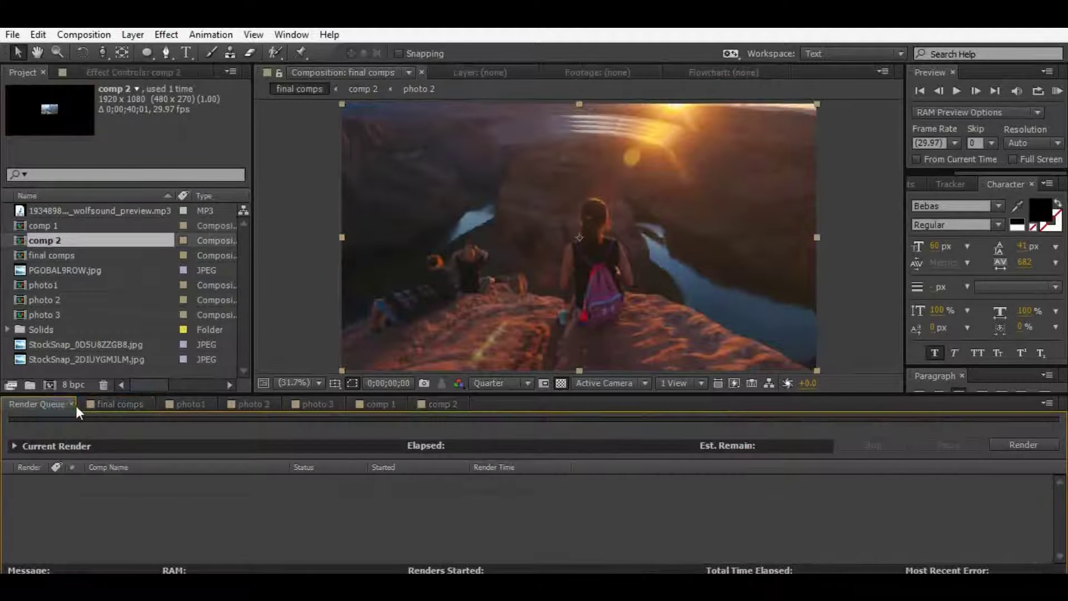
key(space)
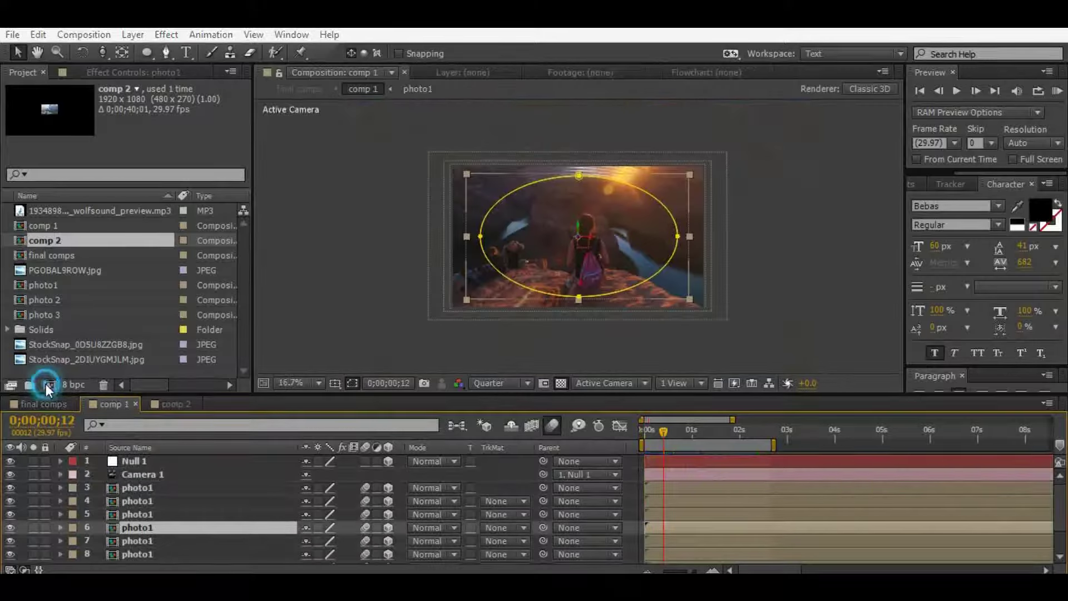
- Create the text1 composition and type the title RAFIEE ARTIST PRESENTS
click(47, 385)
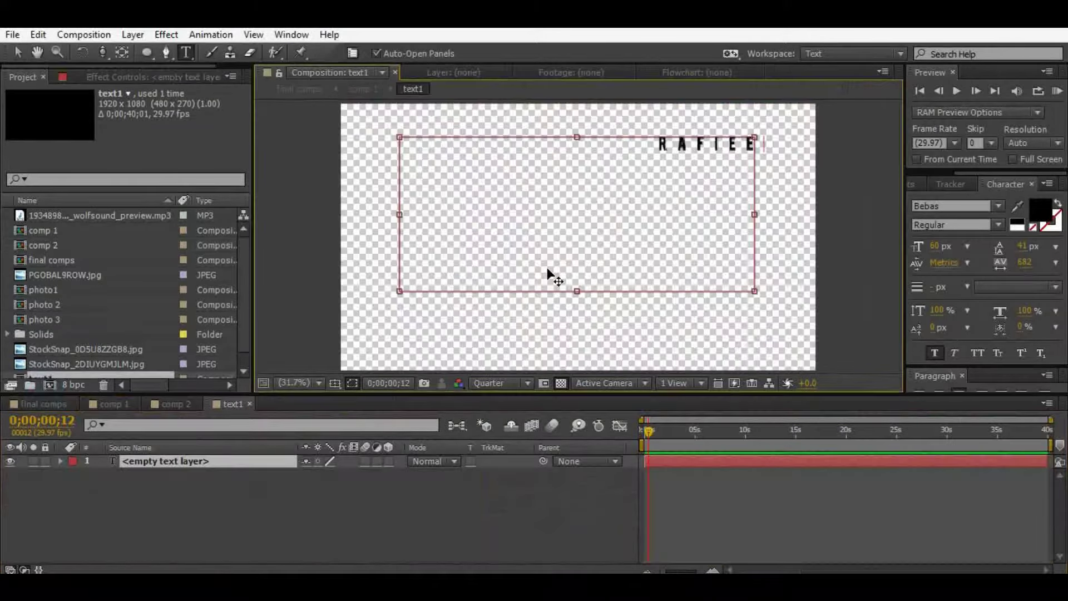
text(ARTIST)
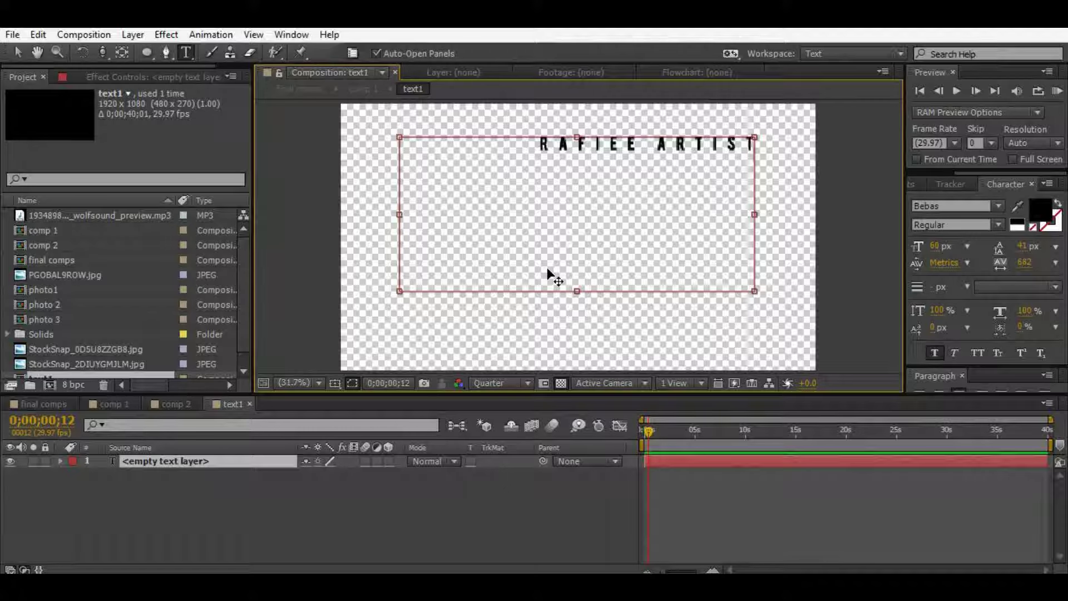
text( PRESENTR)
key(BackSpace)
text(S)
- Increase the title's line spacing, centre-align it and move it lower
key(ctrl+a)
drag(1020, 258, 989, 288)
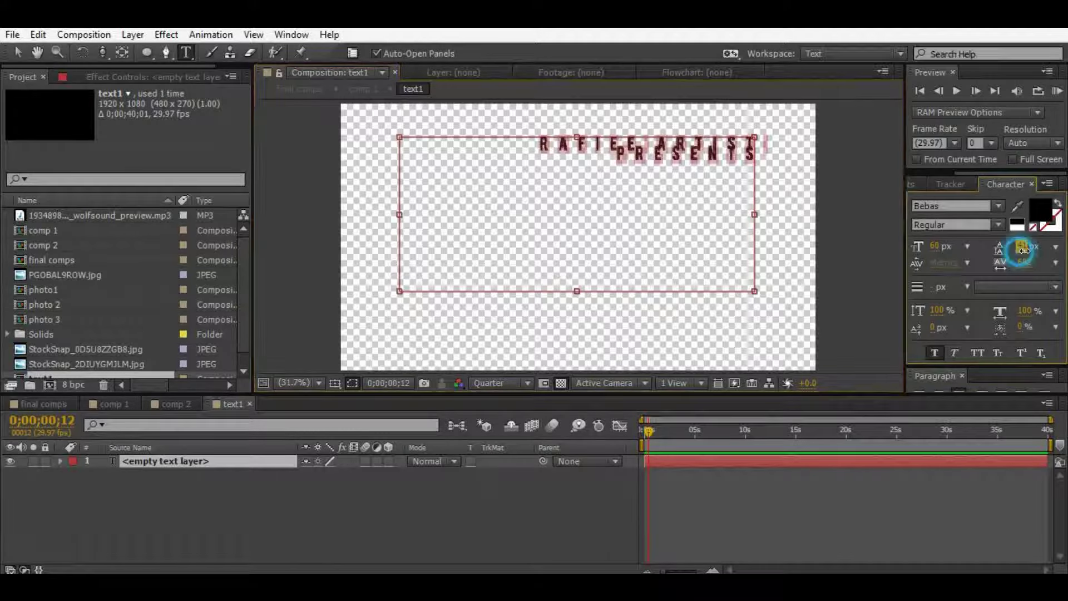
click(937, 391)
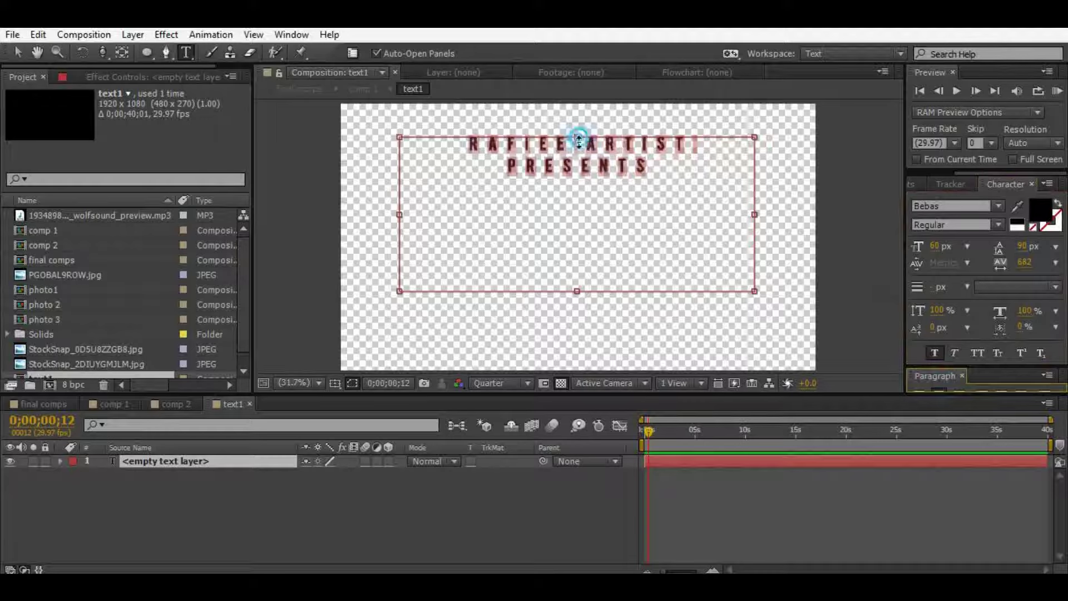
drag(577, 137, 577, 189)
- Reopen text1 from comp 1 and make the title text white
click(168, 402)
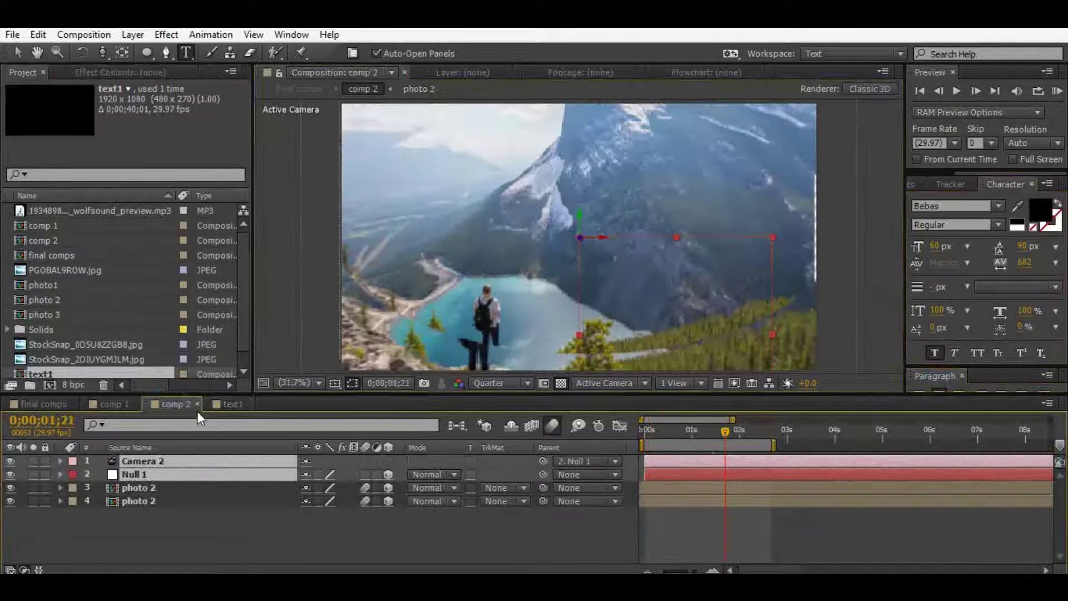
click(111, 405)
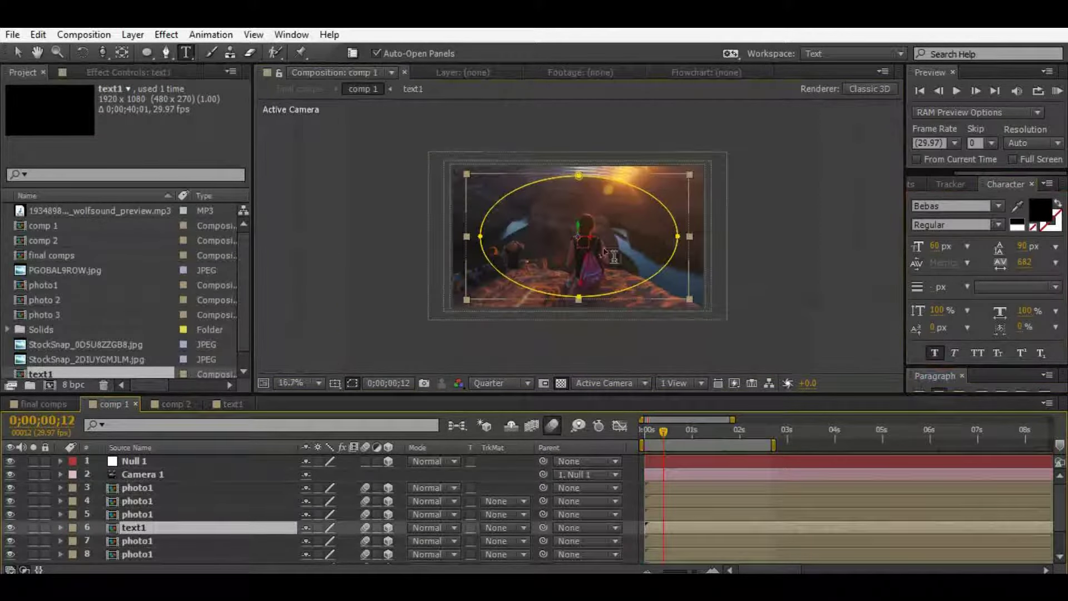
double_click(176, 530)
click(183, 460)
click(1040, 210)
click(562, 346)
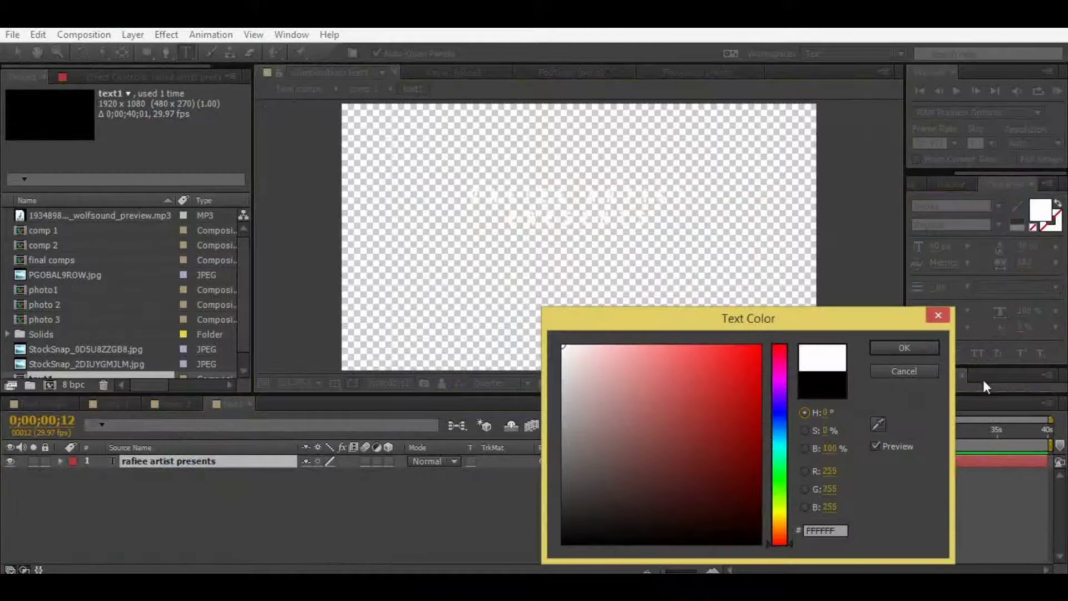
click(912, 348)
- Show the comp background as black and select the title text layer
click(560, 383)
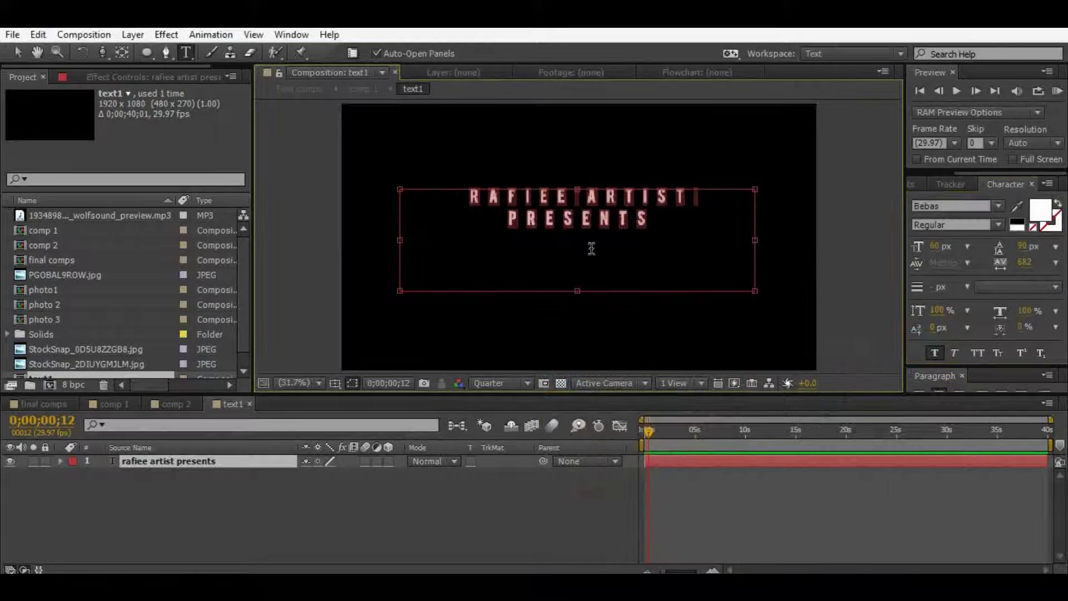
click(532, 472)
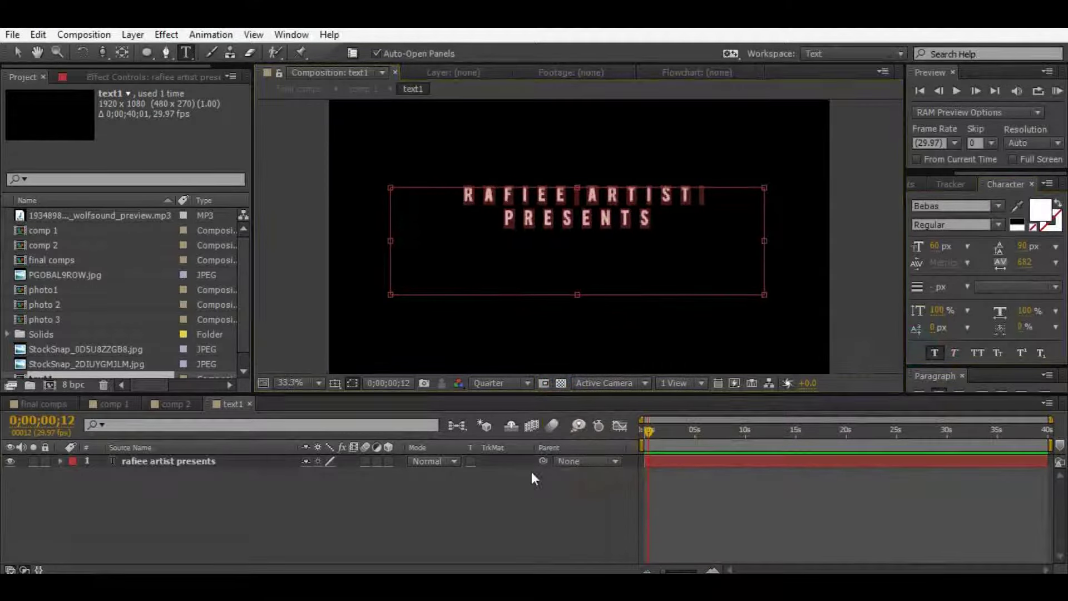
click(576, 214)
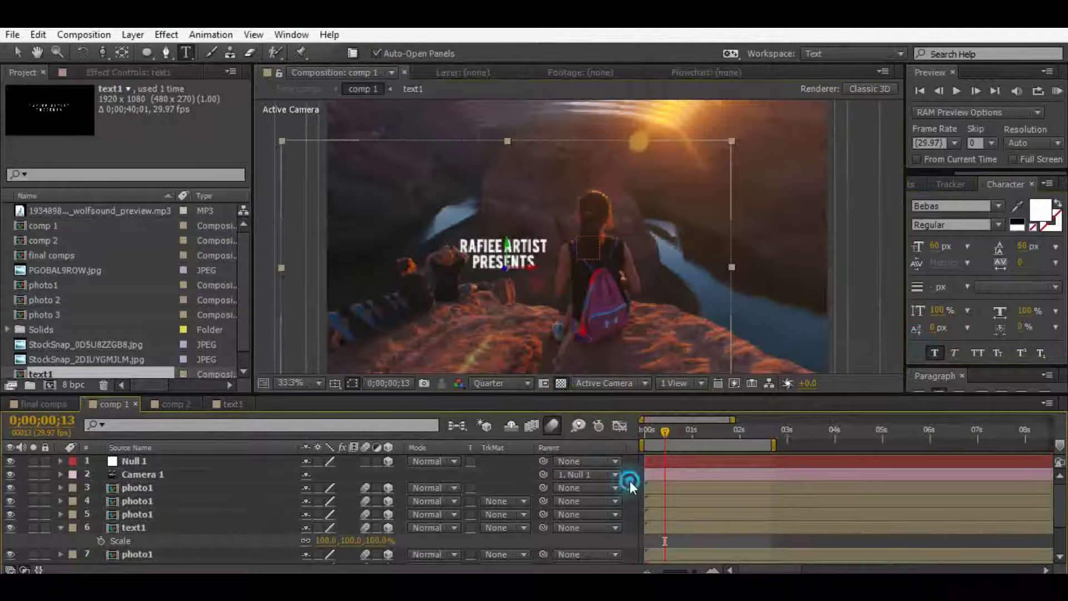
click(226, 401)
click(358, 526)
key(v)
scroll(567, 243, up, 2)
click(596, 217)
scroll(596, 217, up, 1)
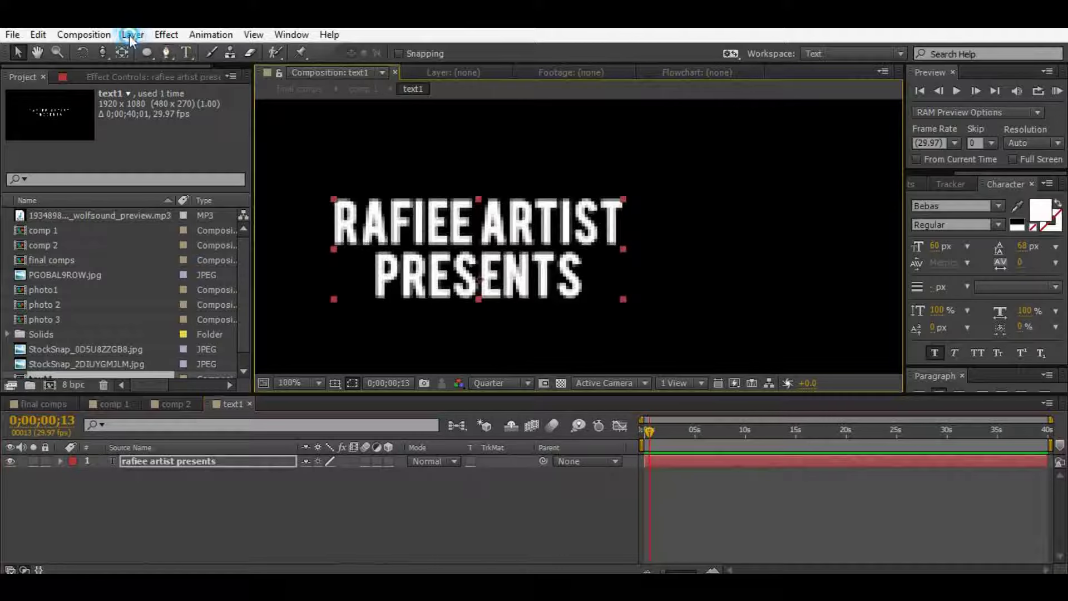
- Add a new white solid layer to text1
click(133, 35)
click(462, 48)
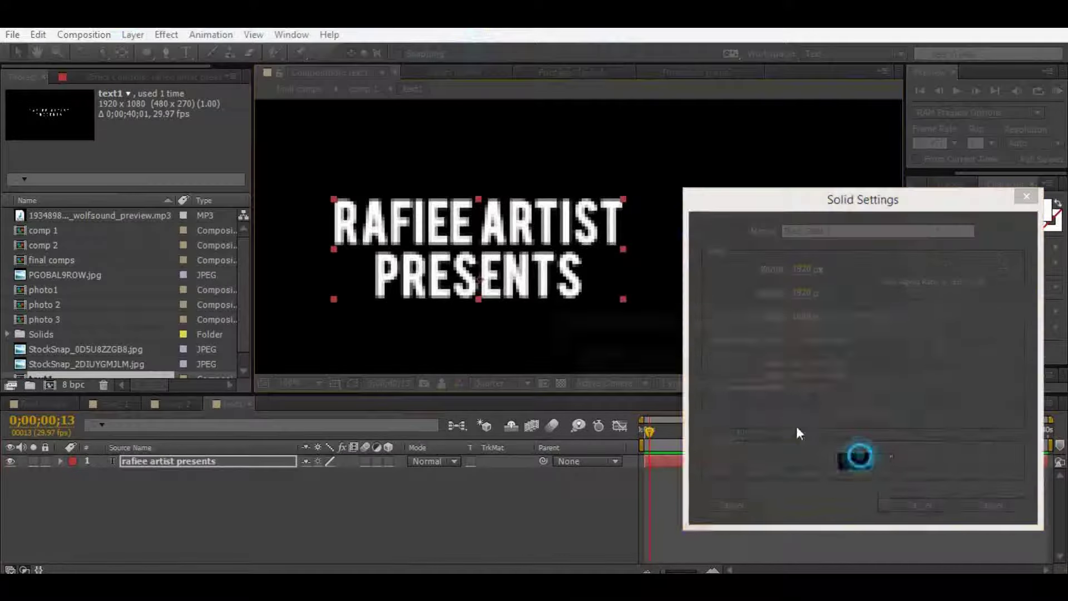
click(853, 461)
drag(612, 423, 524, 362)
key(Return)
key(Return)
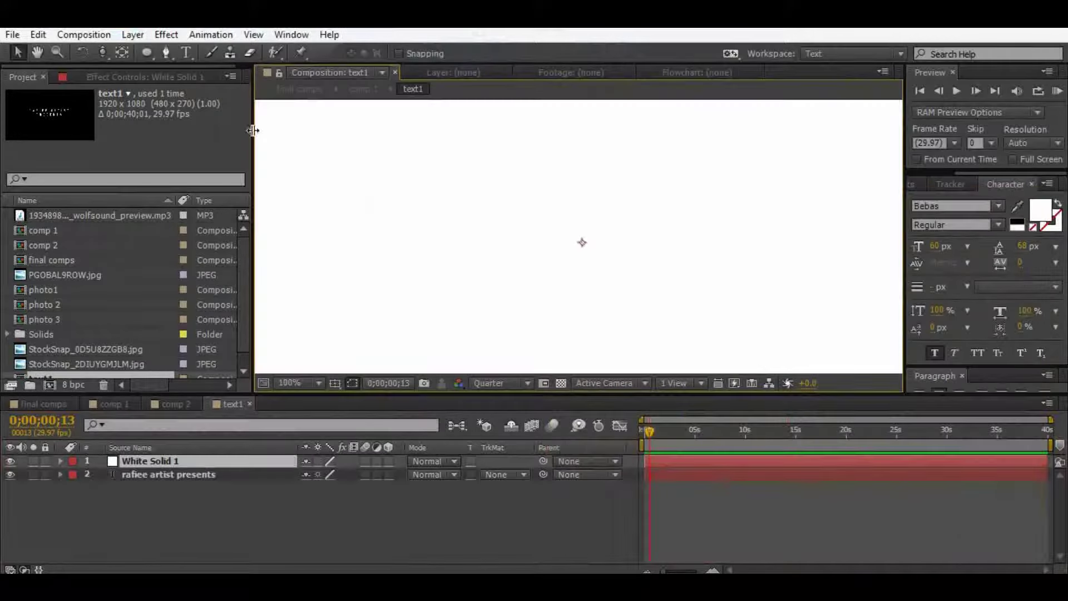
- Mask the solid with a rectangle and move the bar beneath PRESENTS
drag(153, 57, 184, 46)
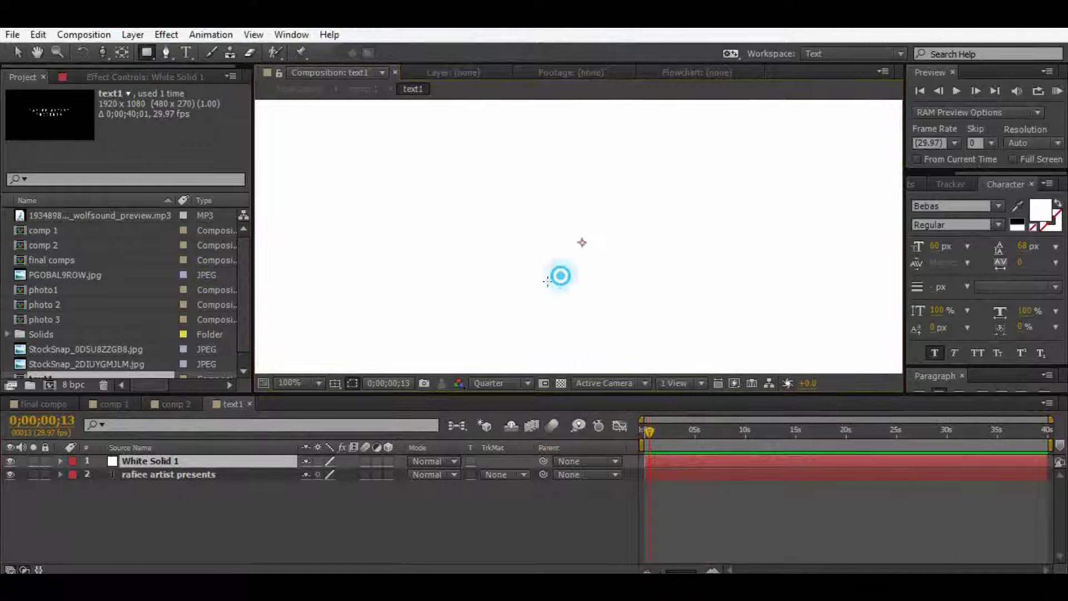
mouse_move(568, 273)
mouse_down()
mouse_move(438, 295)
mouse_move(326, 277)
mouse_up()
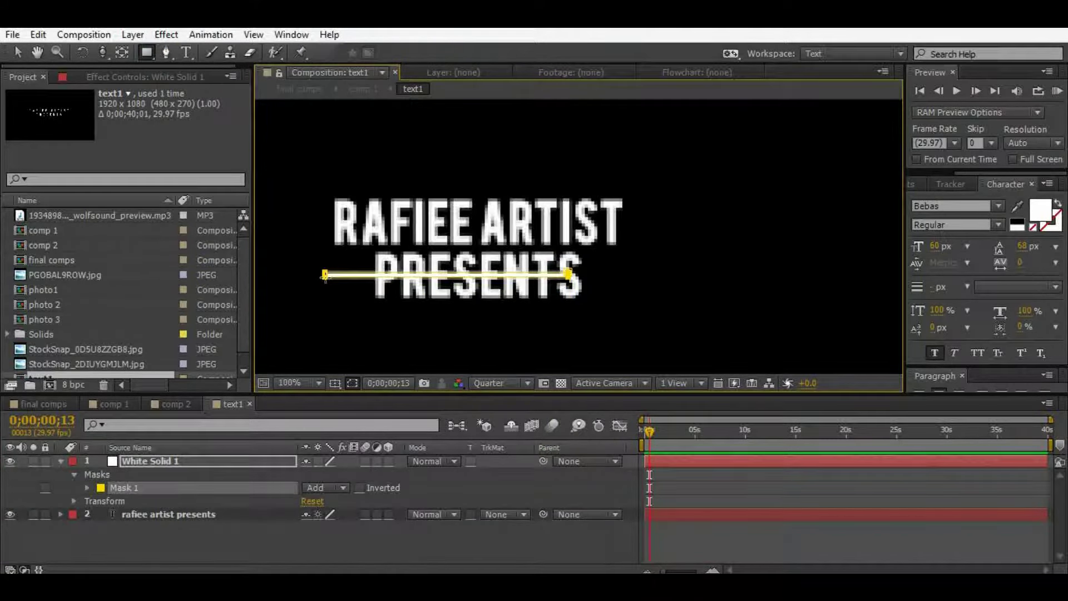
key(m)
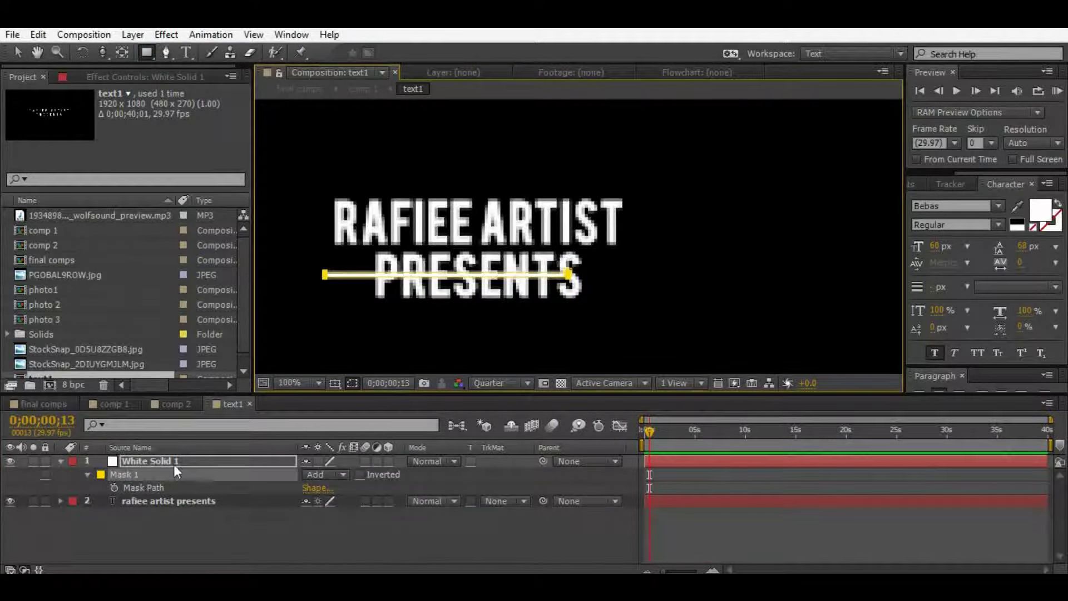
key(Return)
key(period)
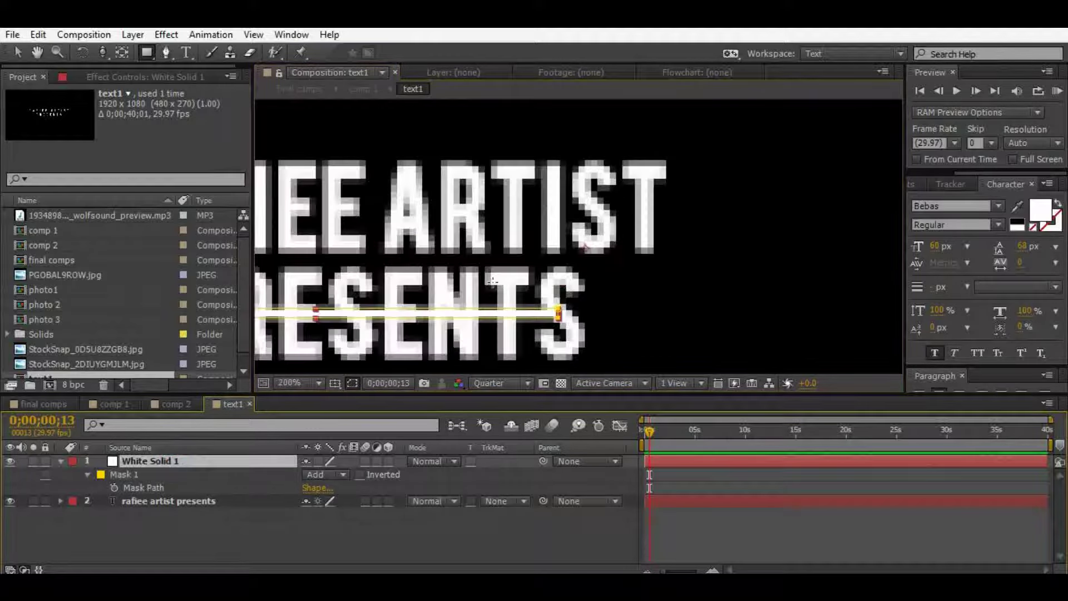
click(501, 383)
click(501, 409)
mouse_move(368, 312)
mouse_down()
mouse_move(584, 250)
mouse_move(579, 266)
mouse_move(678, 312)
mouse_up()
key(v)
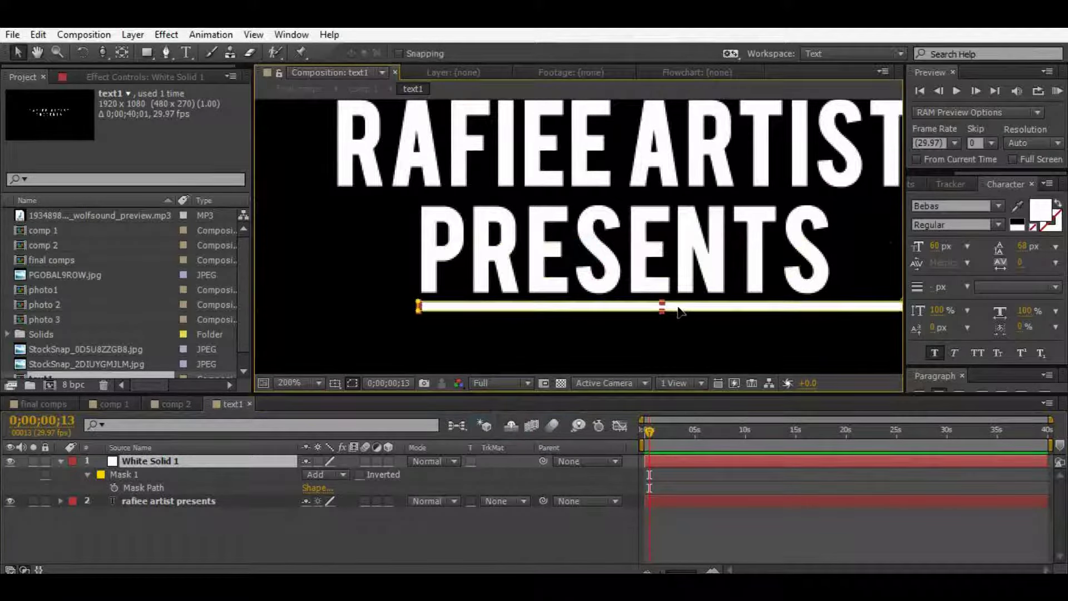
key(comma)
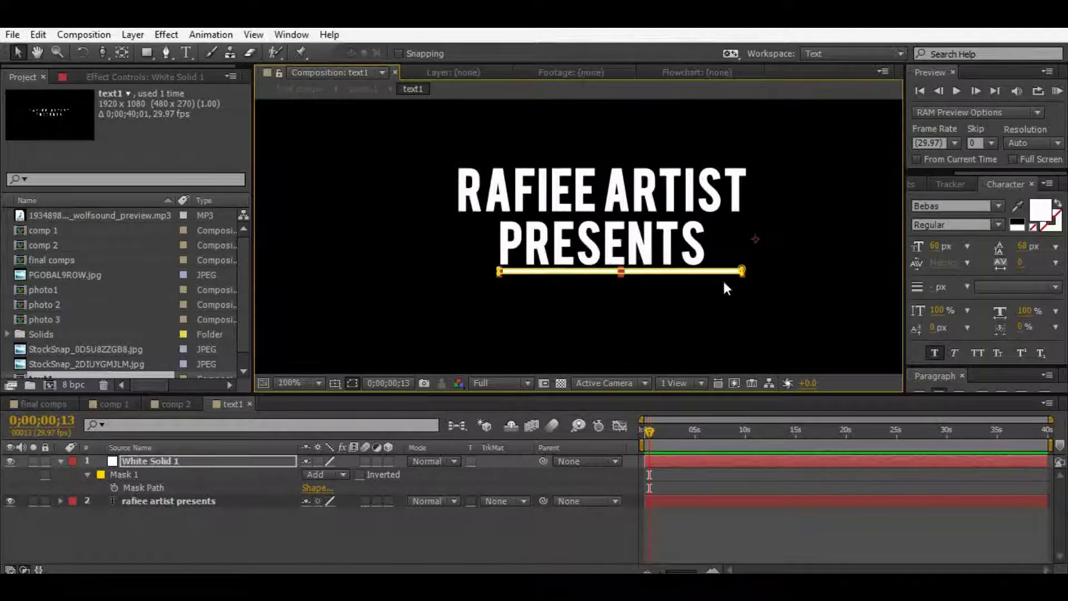
- Keyframe the mask path and collapse the underline to a tiny square at the start
key(m)
key(m)
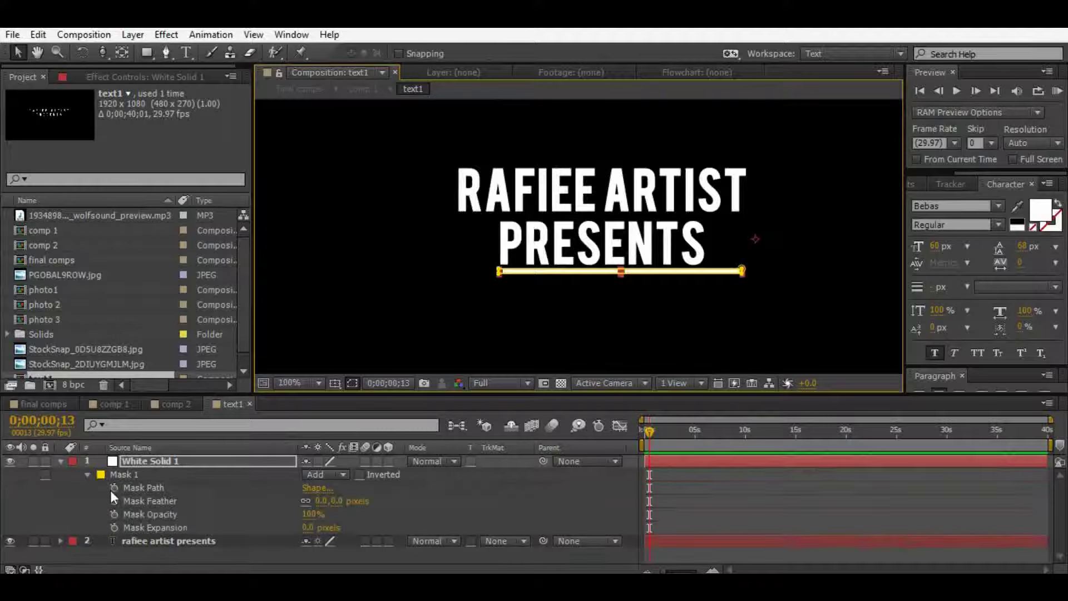
click(114, 487)
key(period)
key(period)
mouse_move(657, 271)
mouse_down()
mouse_move(451, 146)
mouse_move(234, 164)
mouse_up()
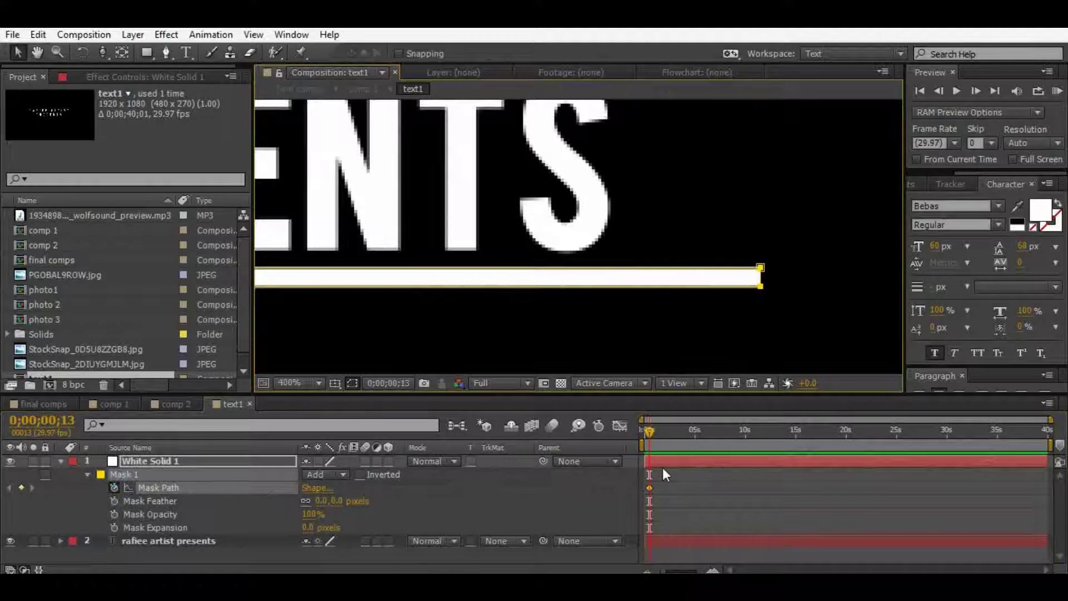
click(660, 439)
click(760, 269)
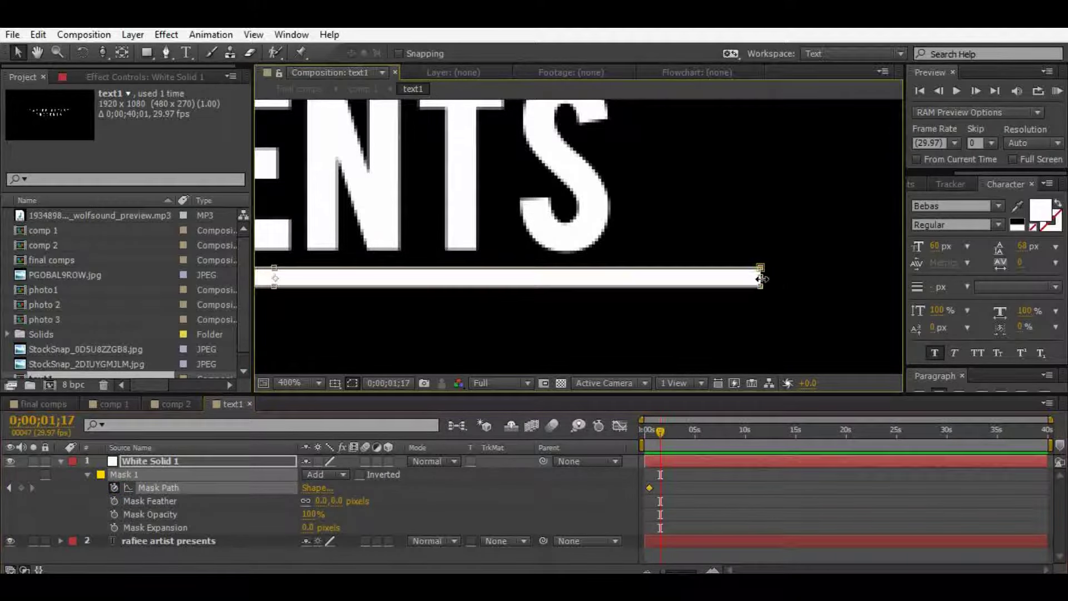
drag(757, 281, 580, 288)
drag(455, 288, 438, 289)
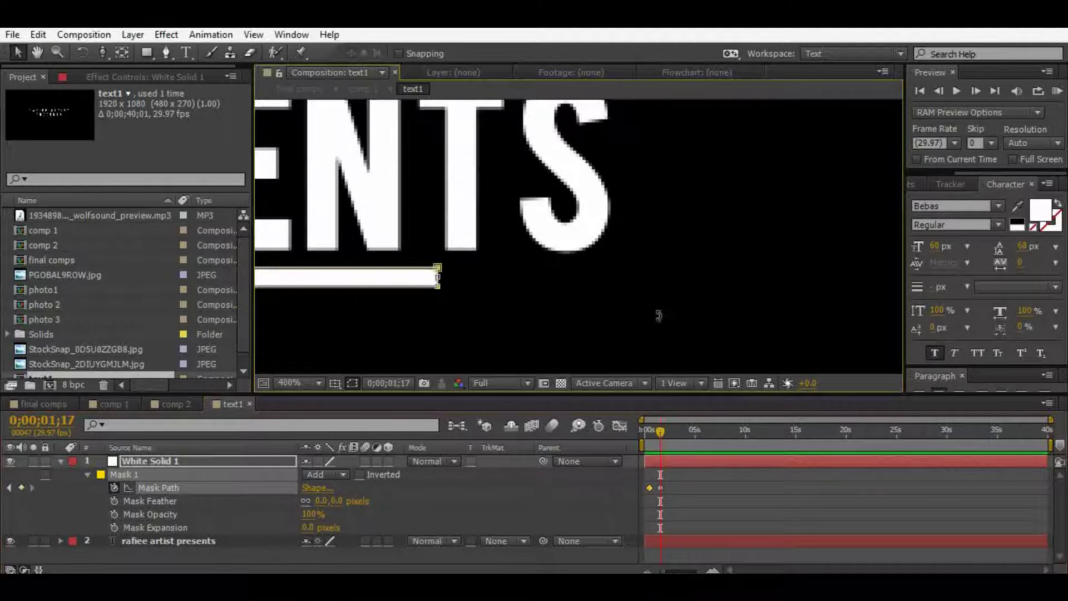
mouse_move(570, 301)
mouse_down()
mouse_move(818, 261)
mouse_move(406, 262)
mouse_up()
drag(541, 286, 762, 281)
mouse_move(642, 278)
mouse_down()
mouse_move(781, 265)
mouse_move(540, 262)
mouse_up()
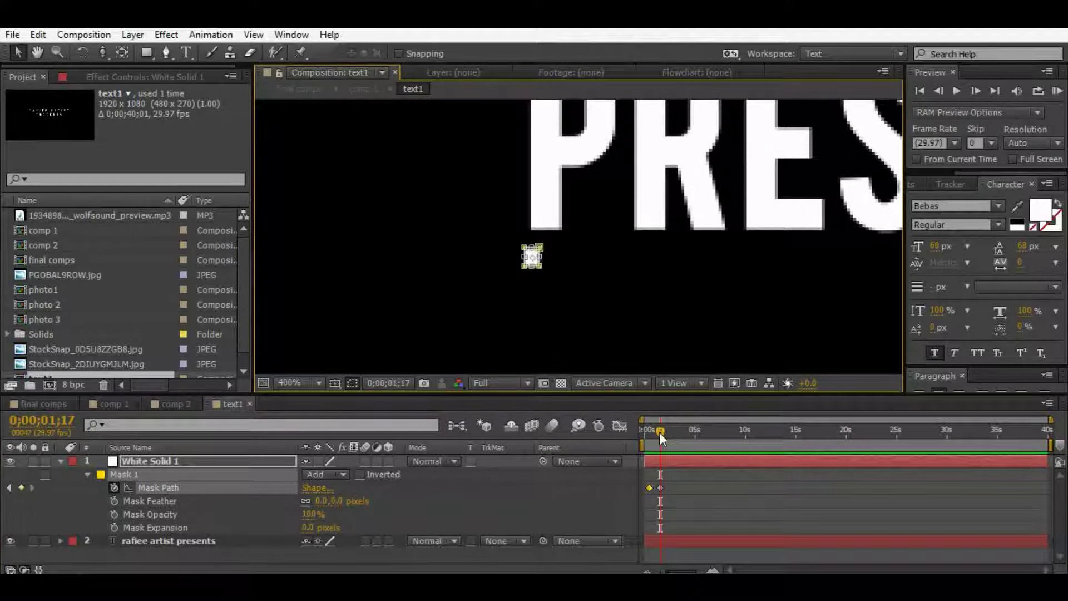
- Shift the early mask path keyframes later in time
drag(659, 432, 669, 433)
scroll(552, 273, up, 1)
scroll(545, 284, up, 1)
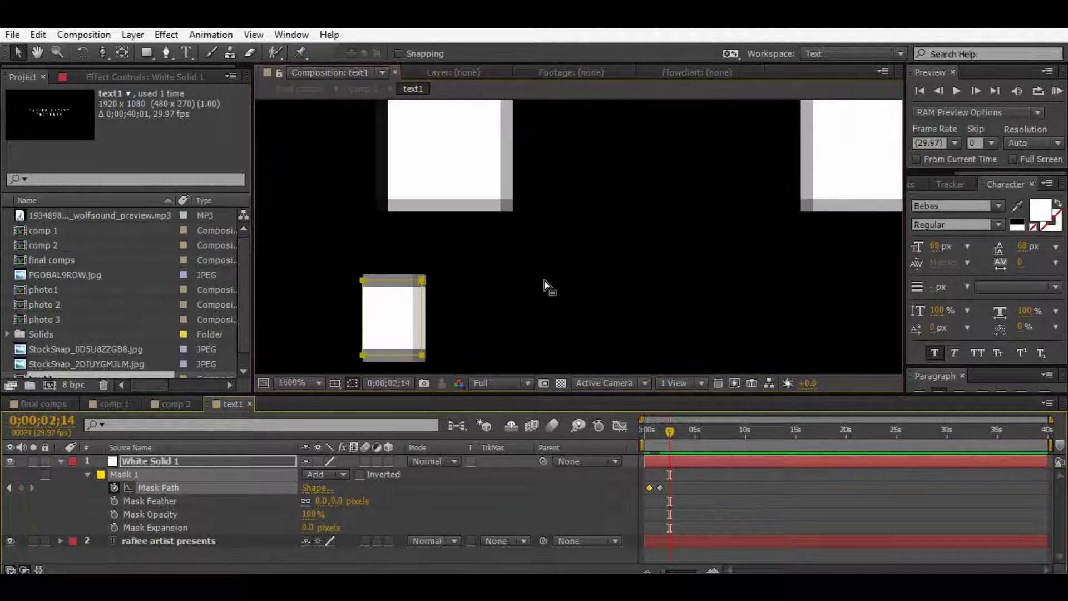
mouse_move(545, 284)
mouse_down()
mouse_move(580, 219)
mouse_move(584, 294)
mouse_up()
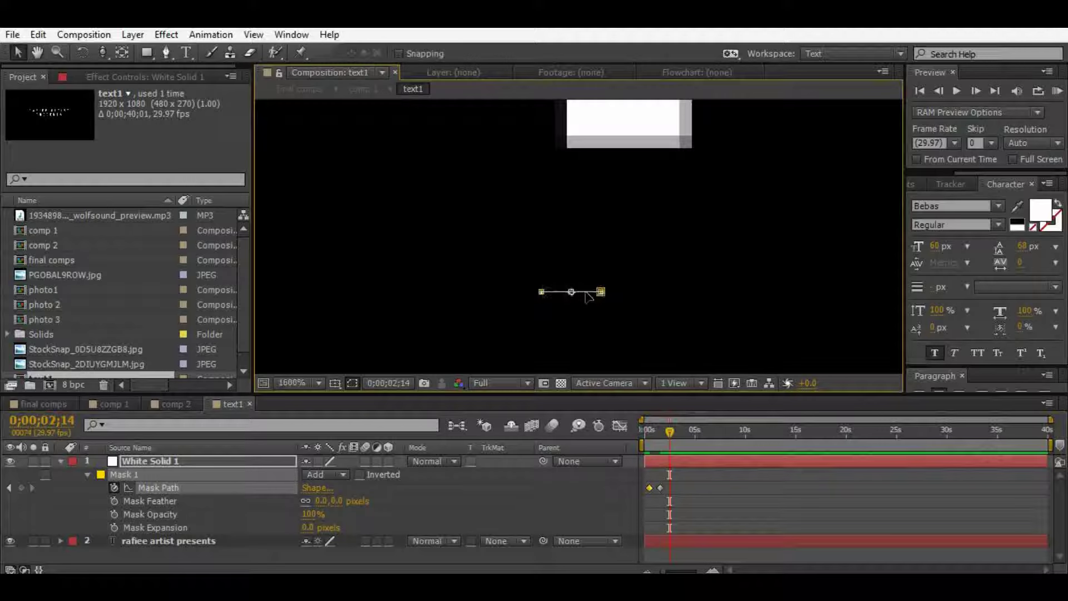
click(690, 496)
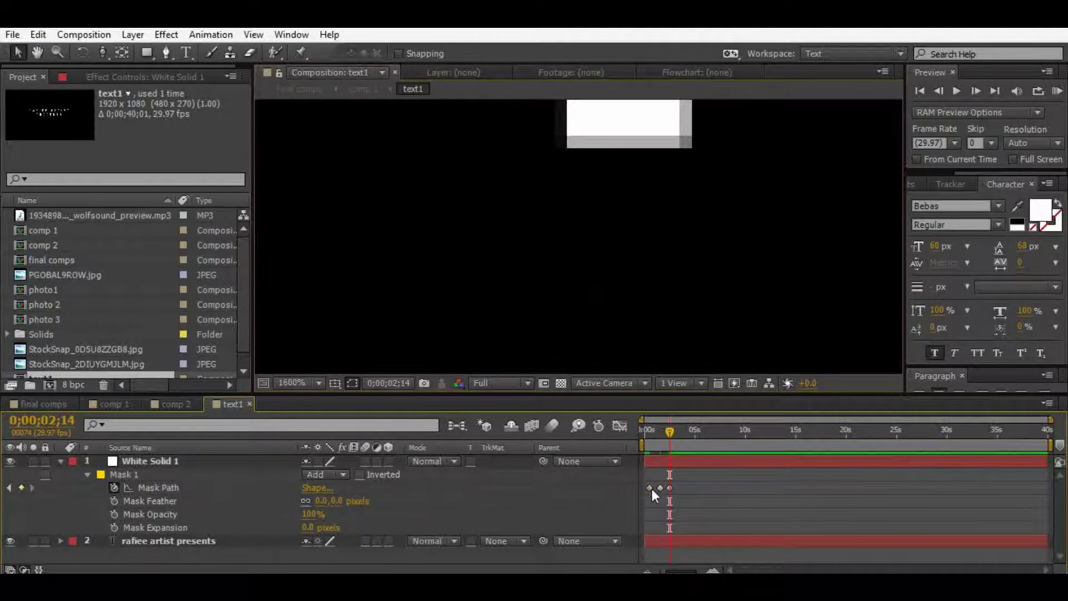
mouse_move(651, 489)
mouse_down()
mouse_move(697, 488)
mouse_move(662, 501)
mouse_up()
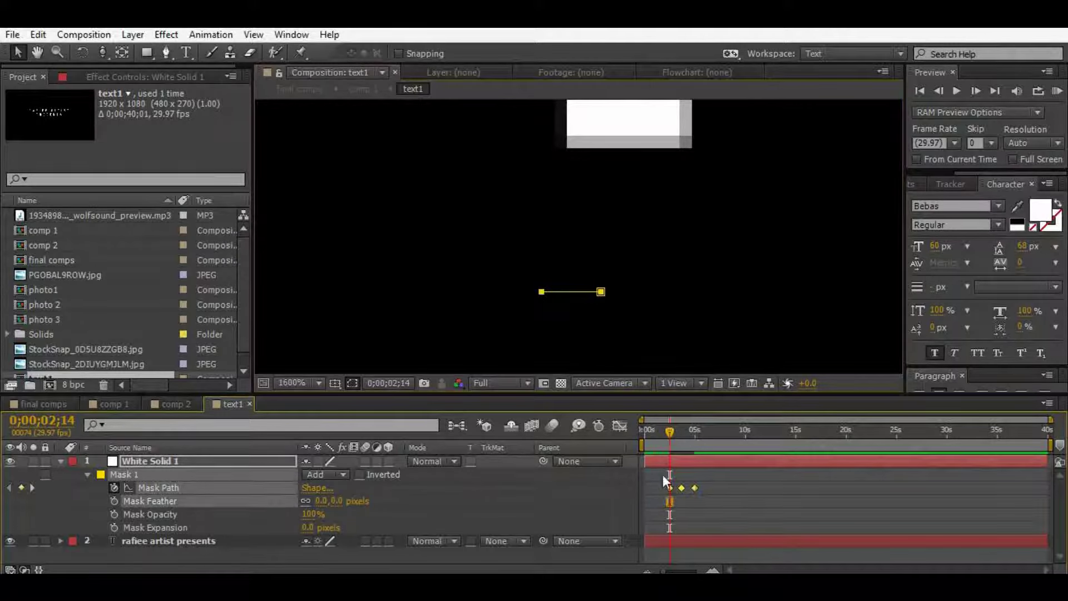
- Apply Easy Ease to the mask keyframes and inspect their speed curves
right_click(683, 488)
mouse_move(749, 477)
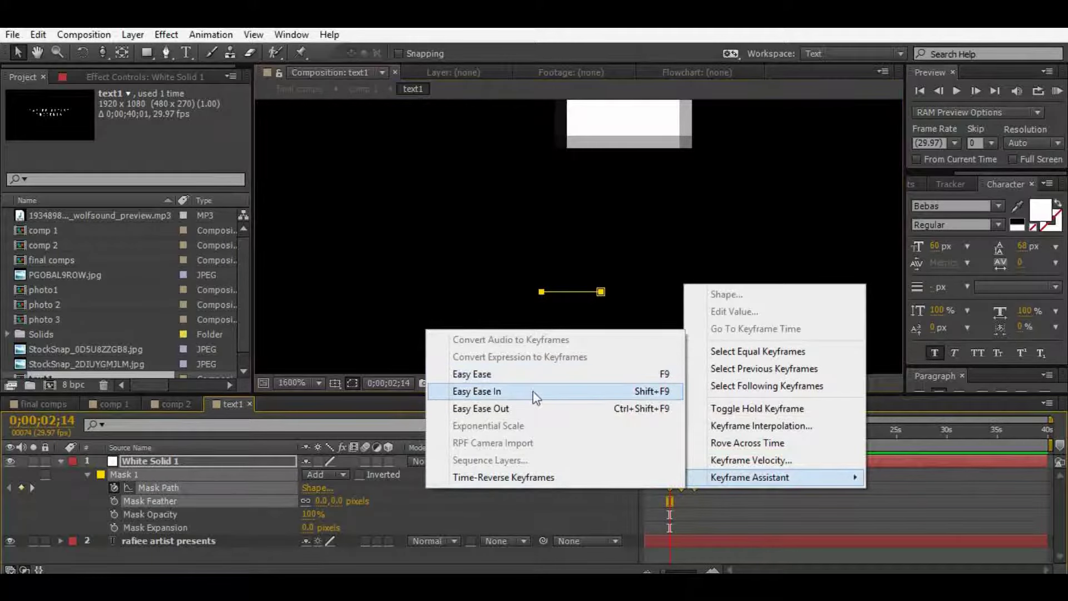
click(518, 377)
click(620, 426)
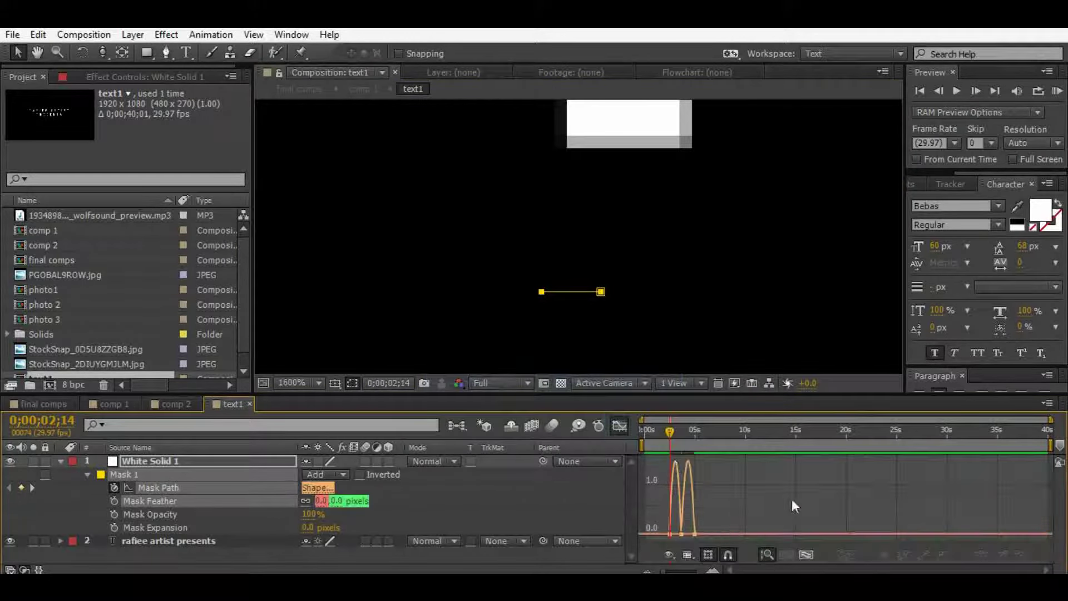
drag(778, 495, 635, 538)
click(766, 555)
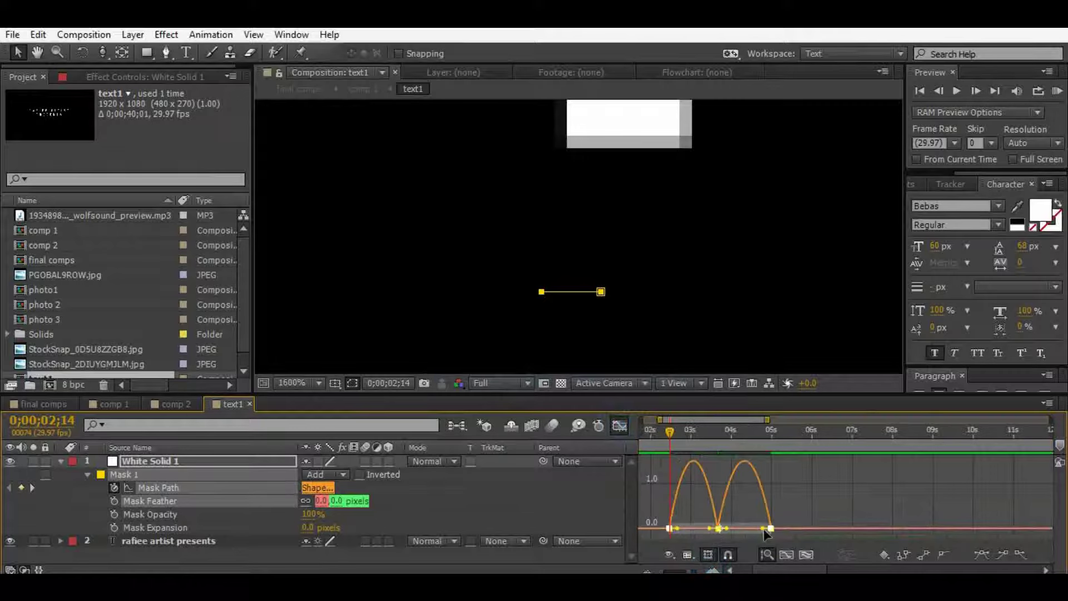
click(619, 425)
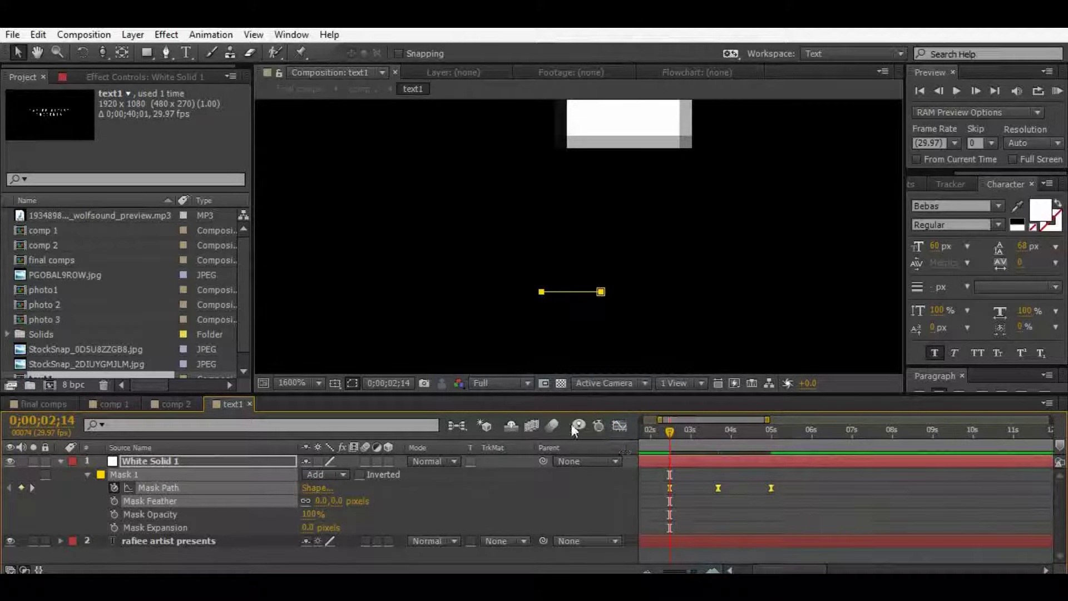
- Enable motion blur for the comp and white solid, then preview at 100%
click(553, 426)
click(365, 461)
click(729, 570)
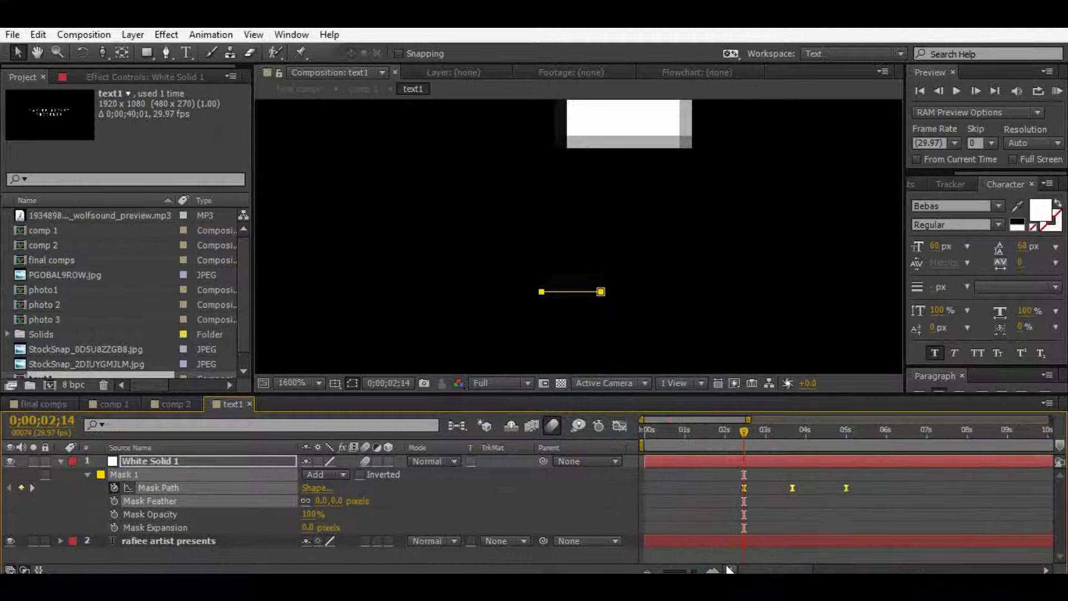
click(292, 383)
click(331, 118)
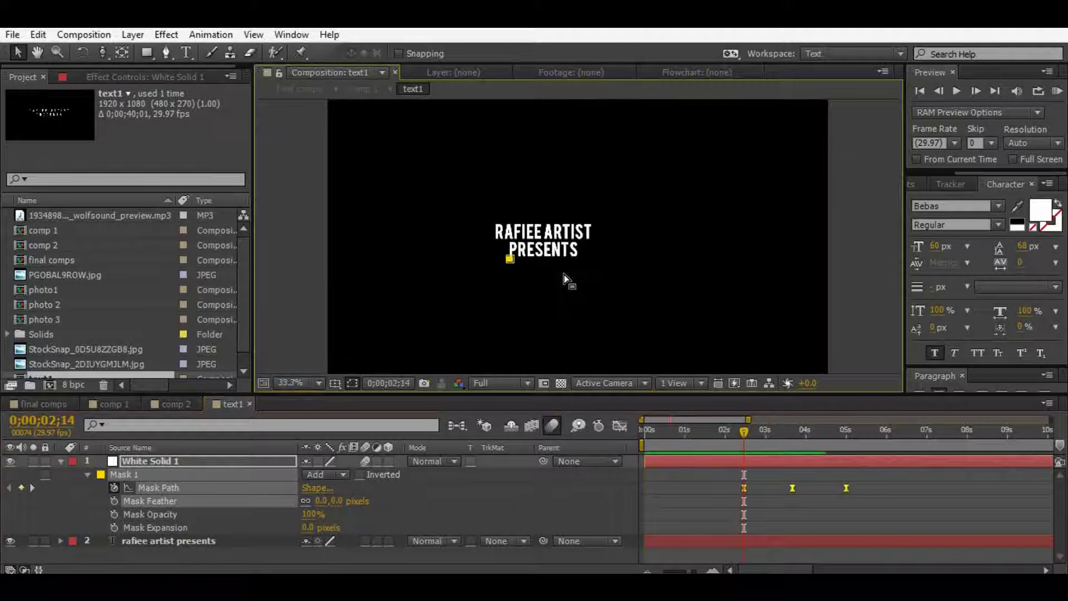
key(slash)
click(641, 505)
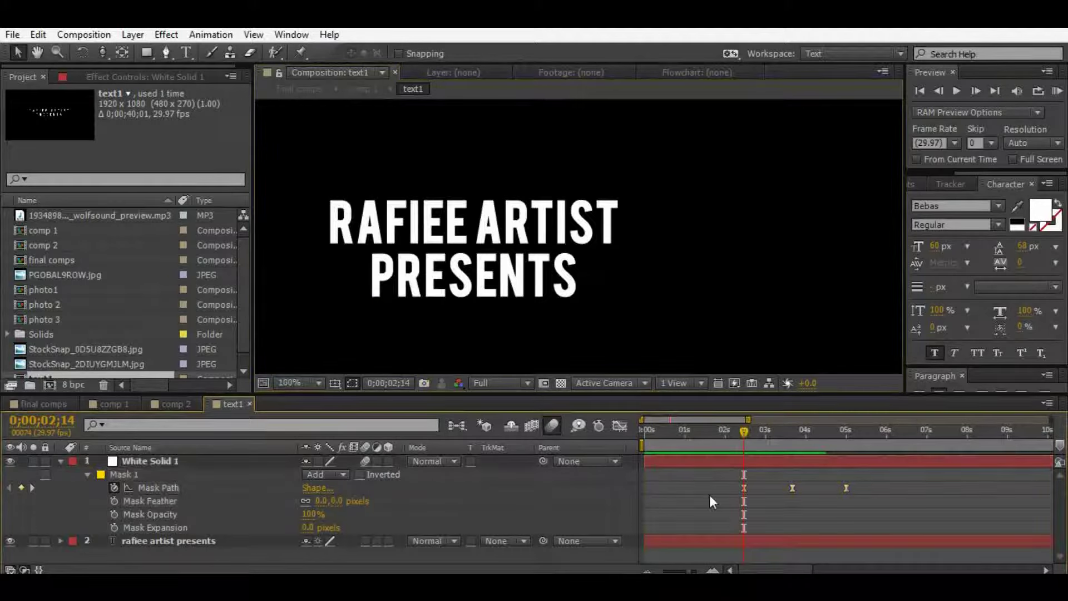
key(KP_0)
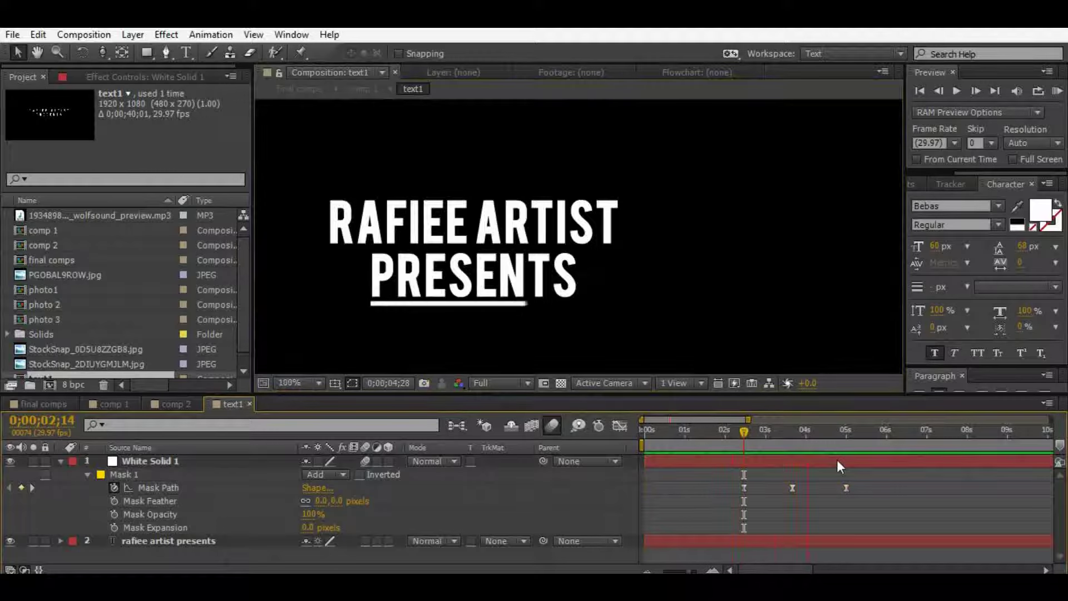
click(853, 464)
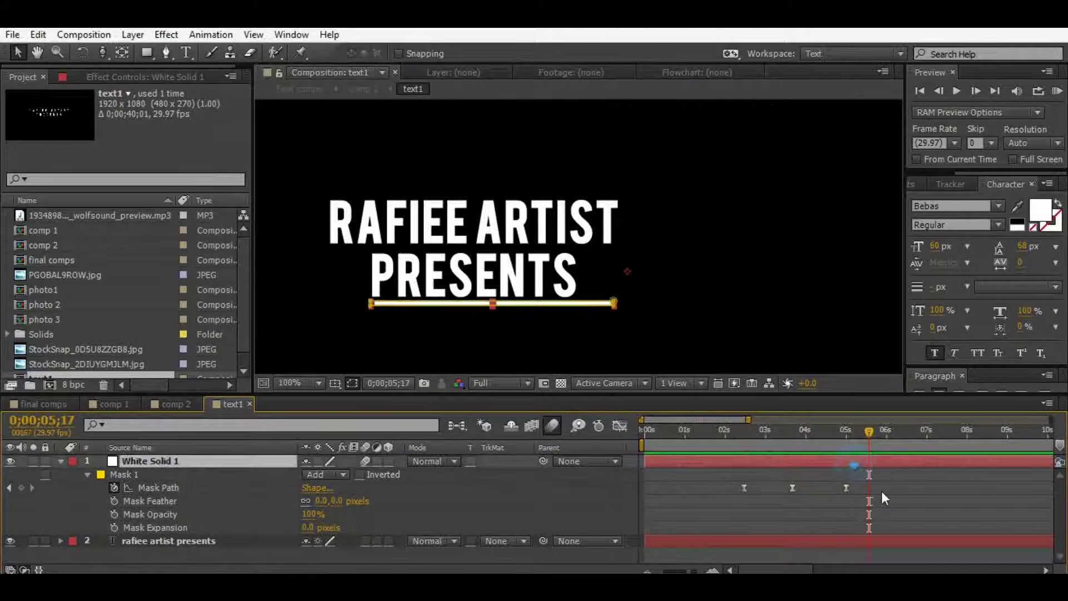
- Move the mask keyframes earlier and replay the underline animation
drag(741, 488, 649, 486)
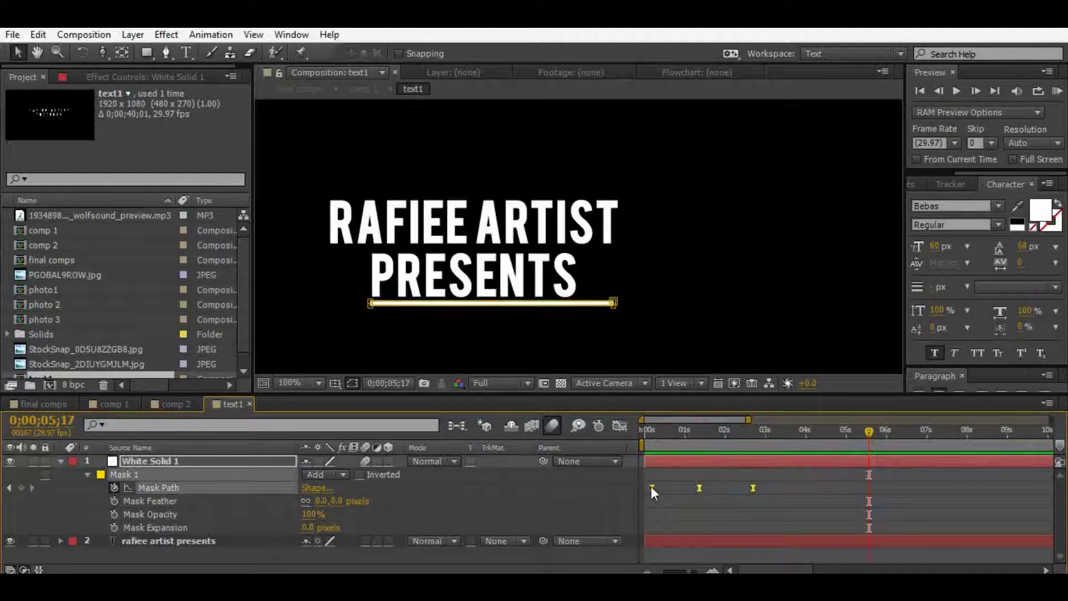
click(671, 433)
click(687, 520)
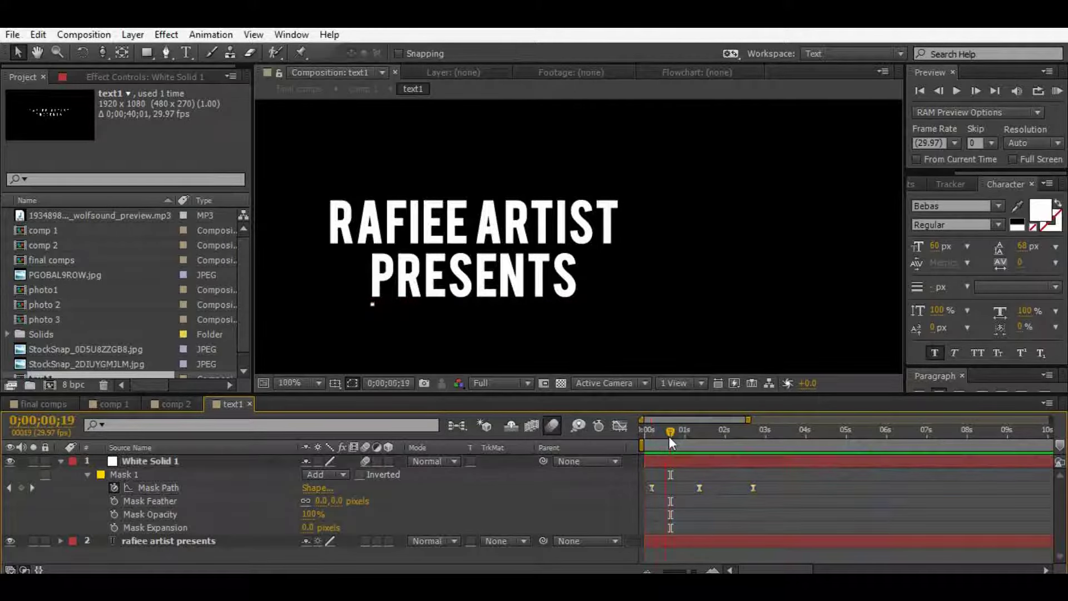
key(space)
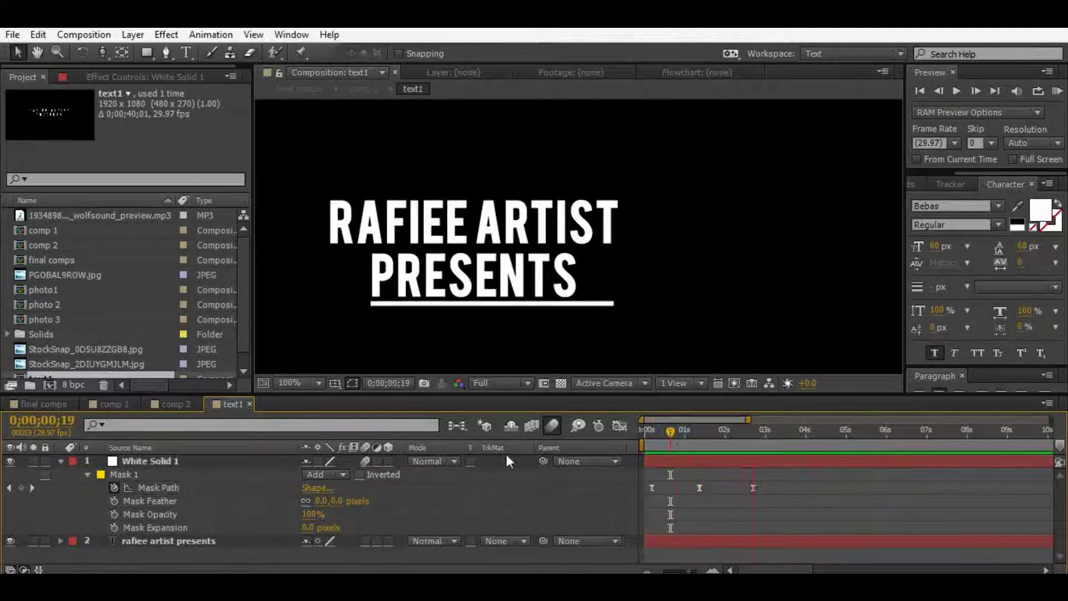
- Shrink White Solid 1's Mask Expansion slightly inward
click(158, 464)
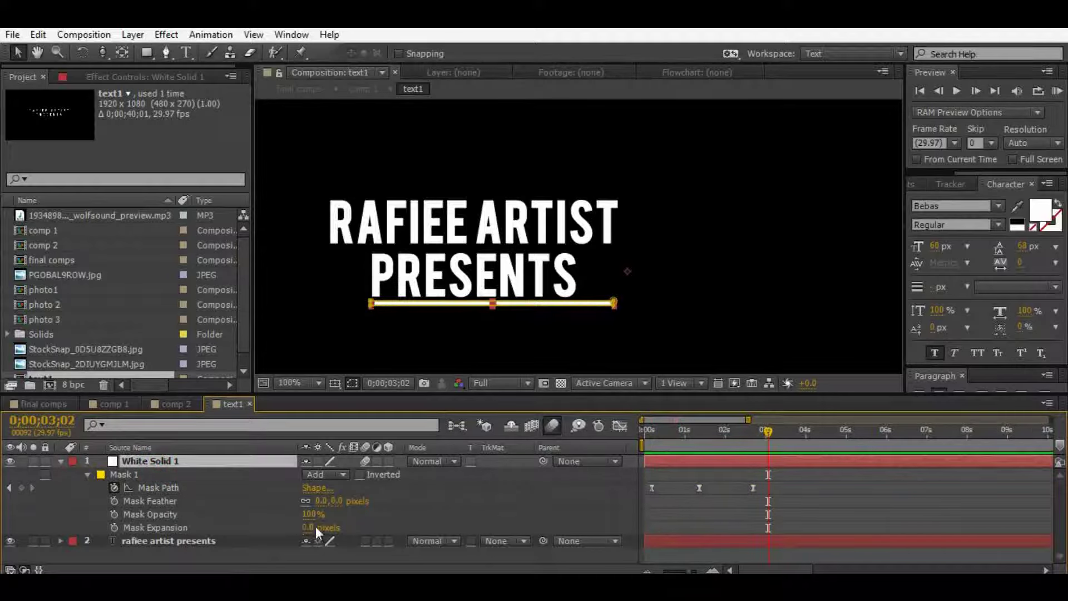
drag(303, 527, 298, 528)
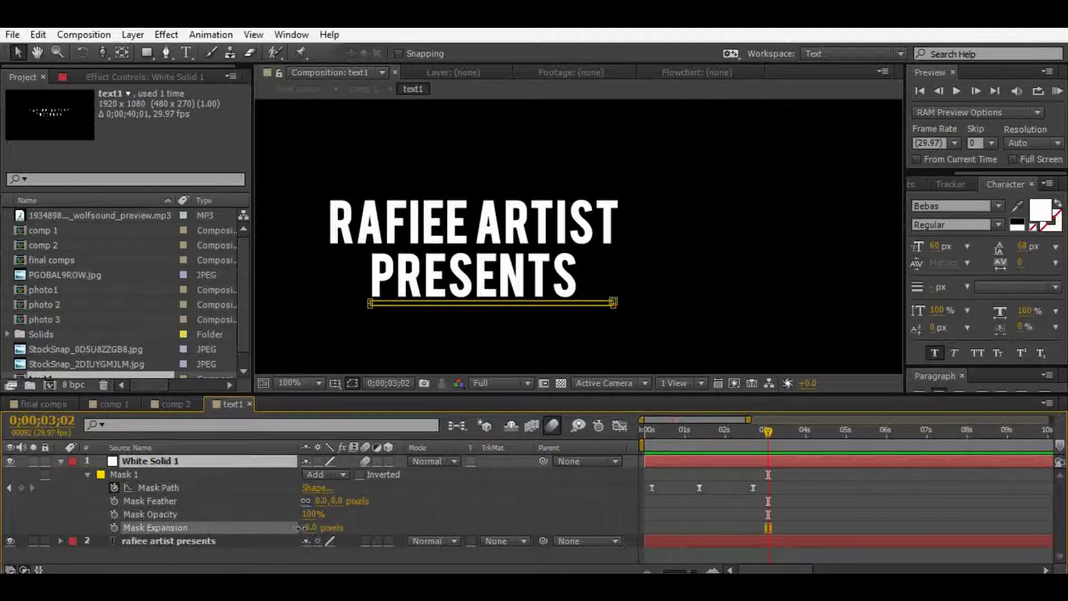
click(309, 527)
key(Return)
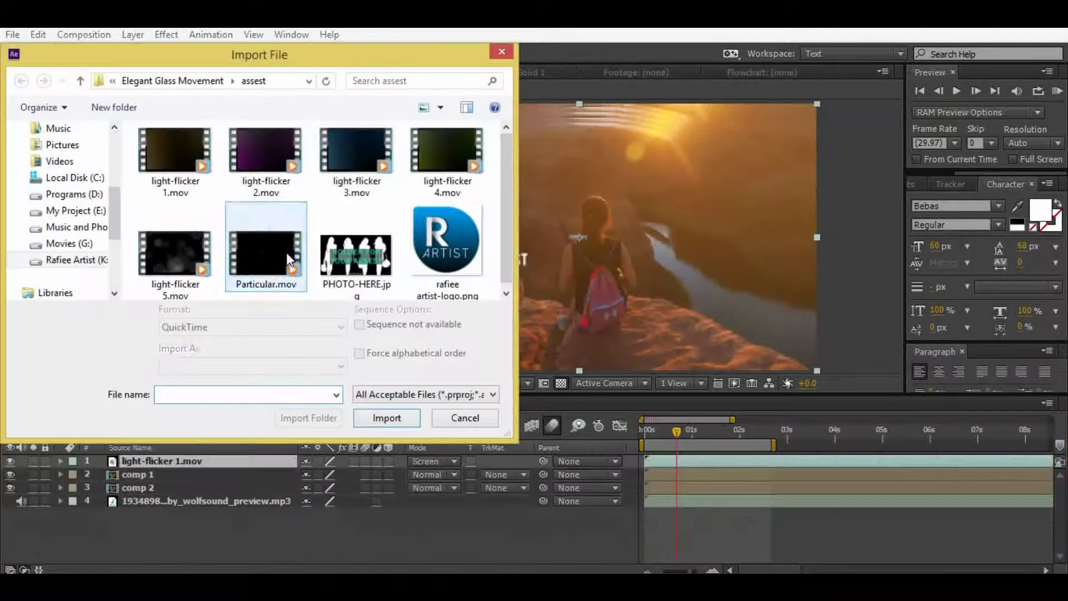
- Import Particular.mov into final comps and set its blend mode to Add
click(266, 244)
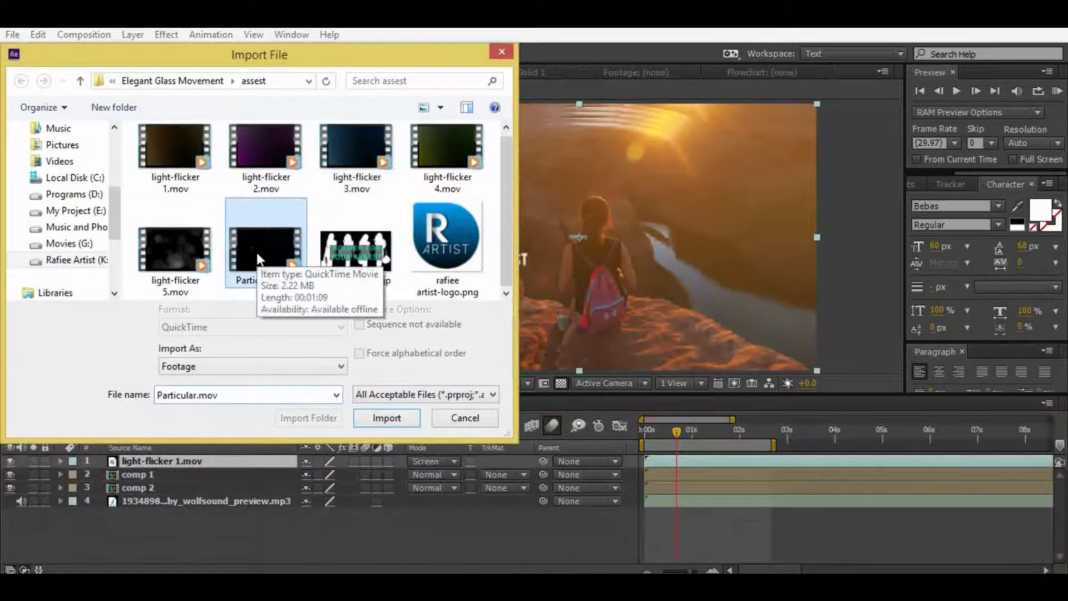
double_click(256, 252)
drag(69, 289, 252, 458)
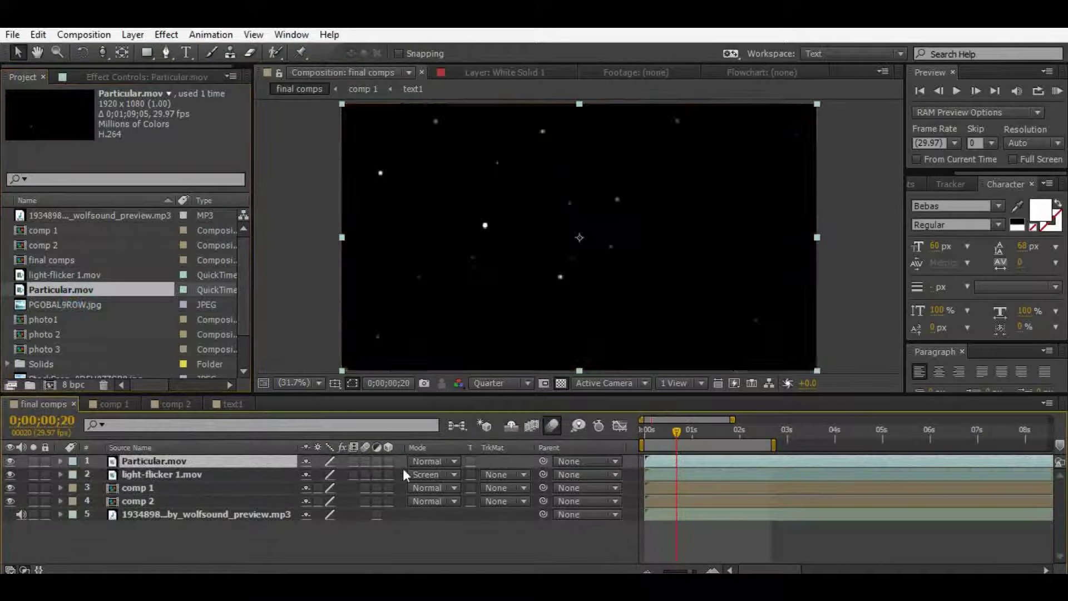
click(427, 461)
click(487, 235)
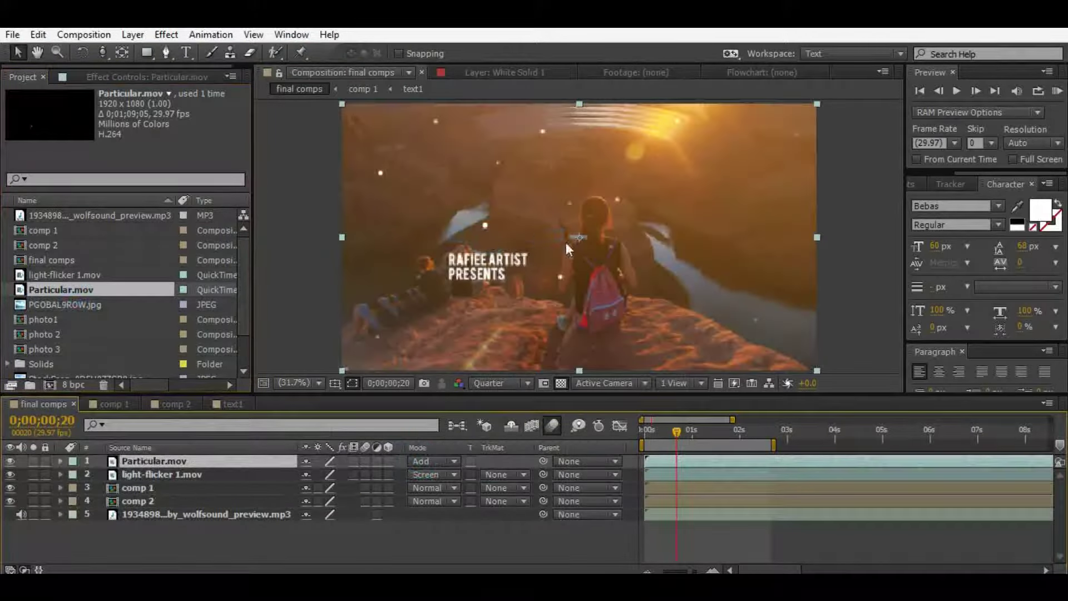
- Reopen the Import File window and the Layer menu
key(ctrl+i)
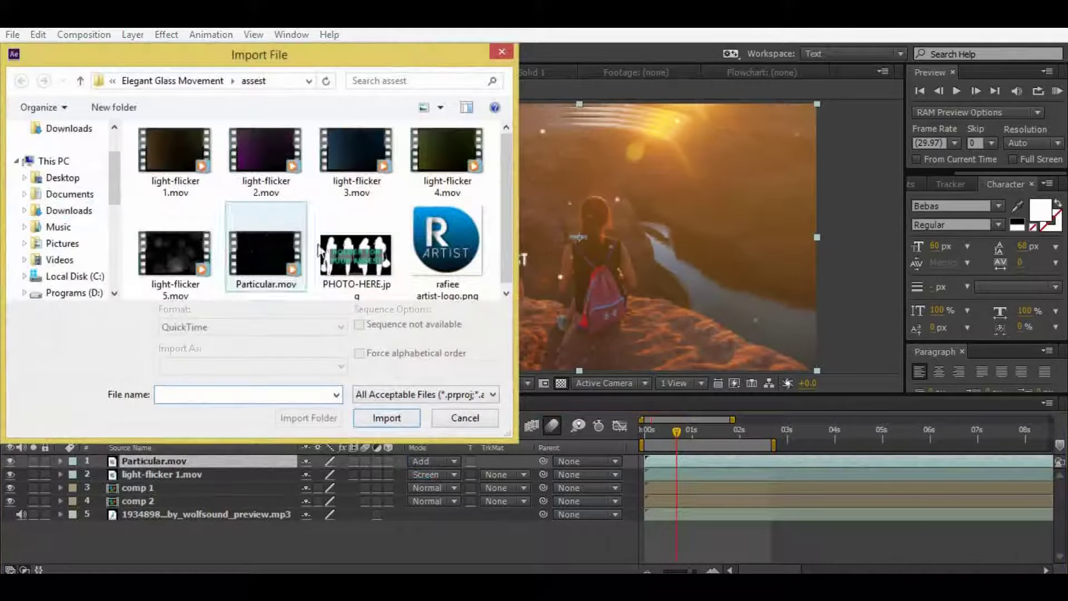
click(464, 418)
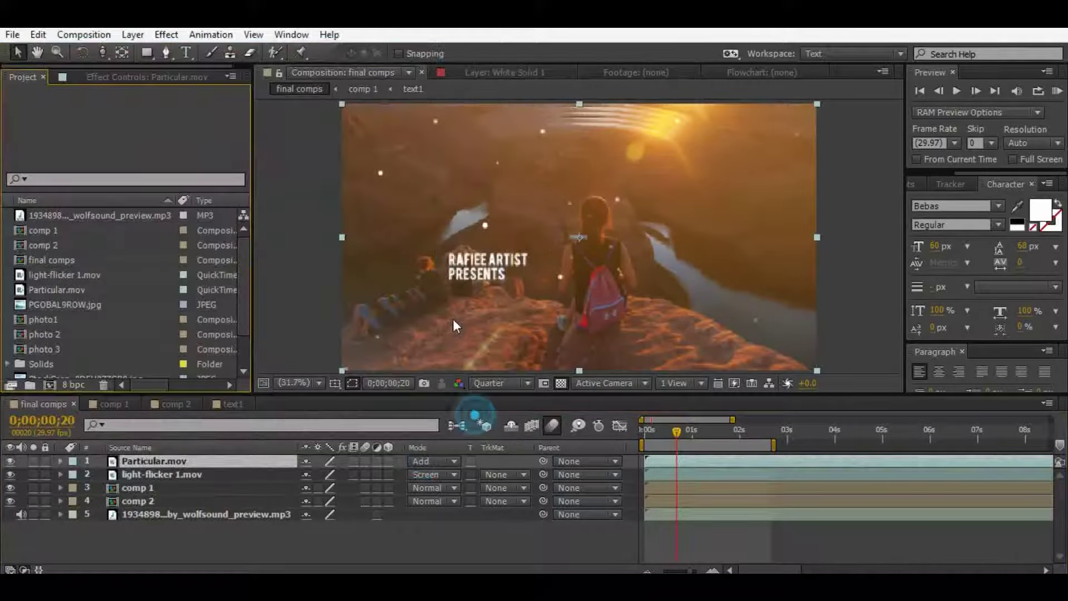
click(137, 35)
- Add Adjustment Layer 1 to final comps, preview, and select it
click(126, 34)
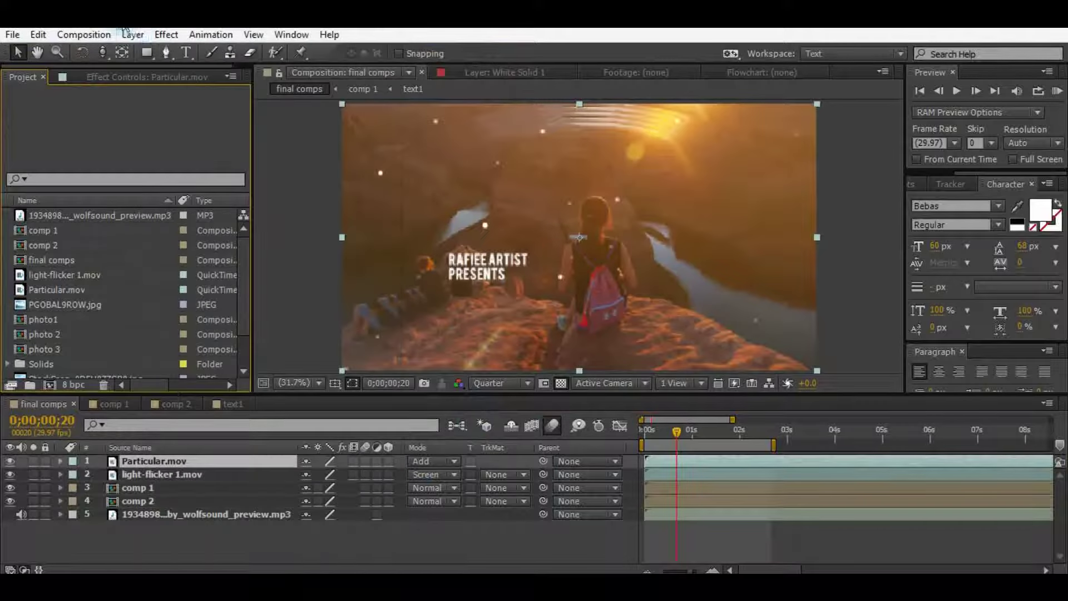
click(125, 35)
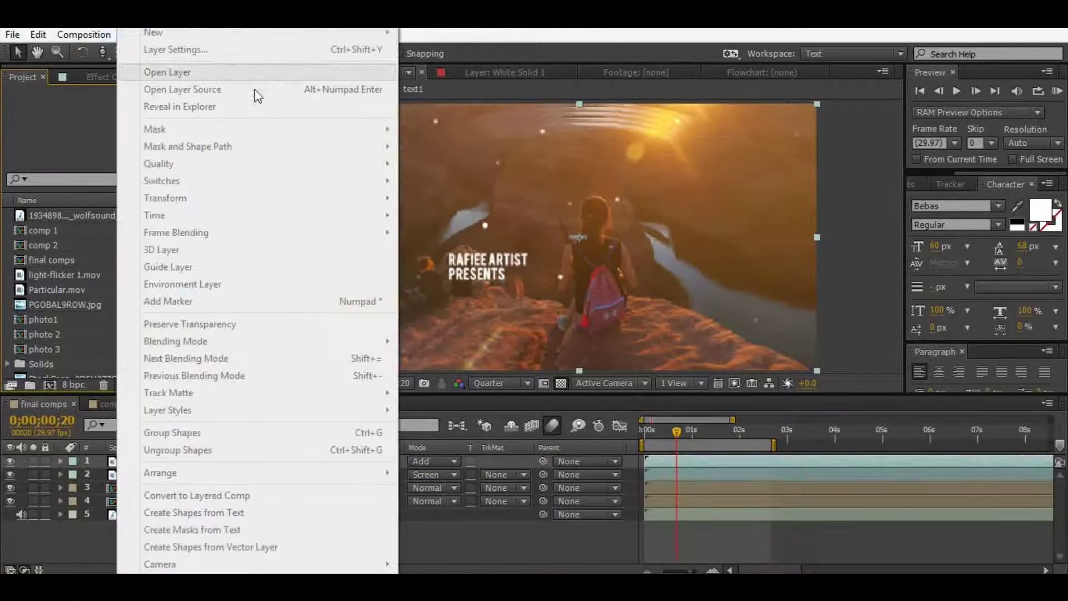
click(88, 522)
click(131, 35)
mouse_move(154, 32)
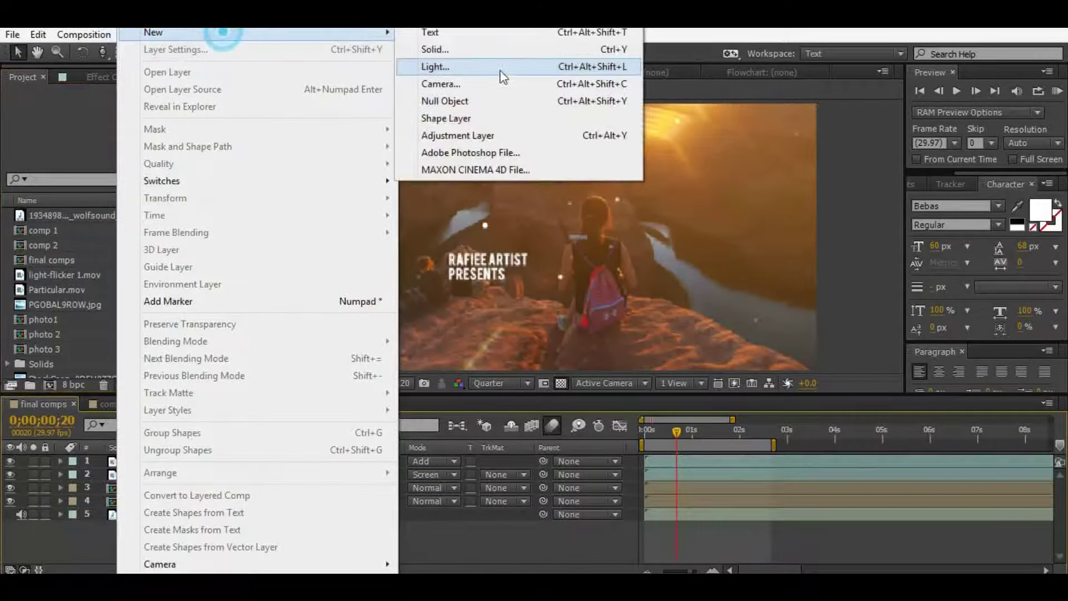
click(495, 135)
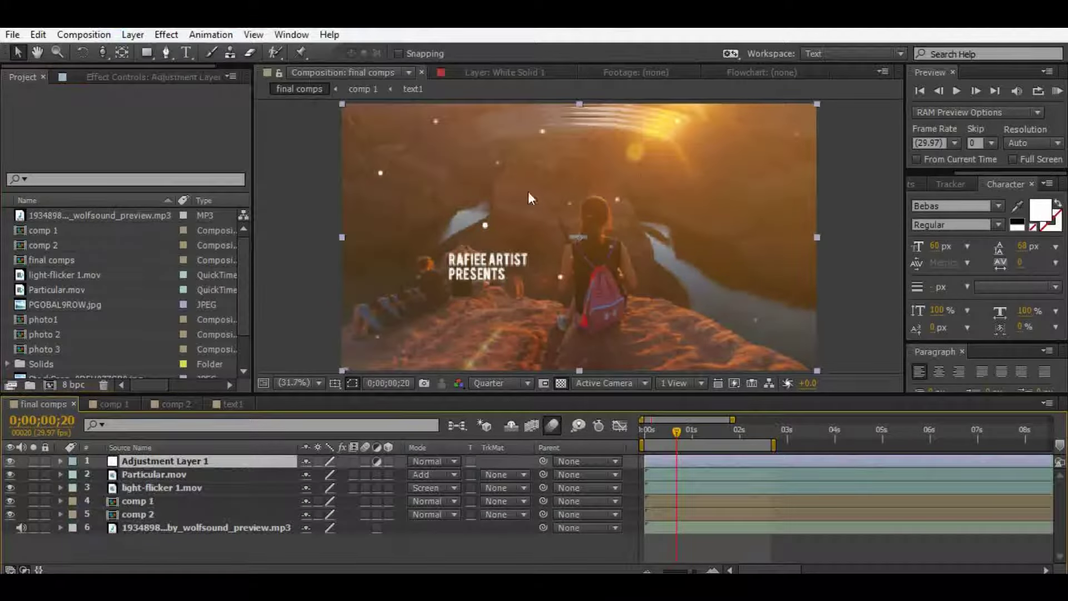
key(space)
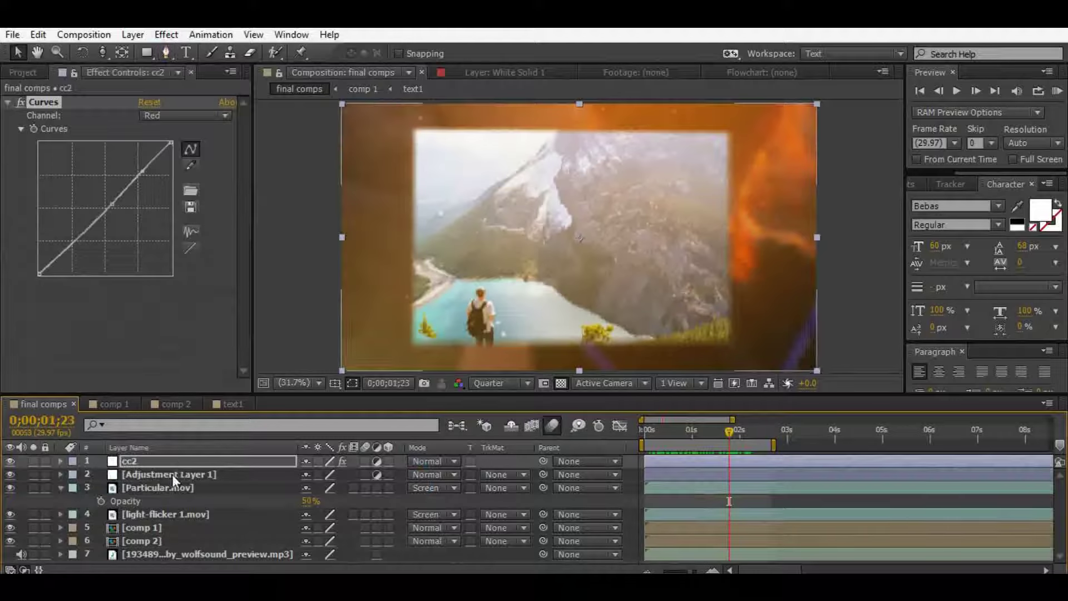
click(172, 474)
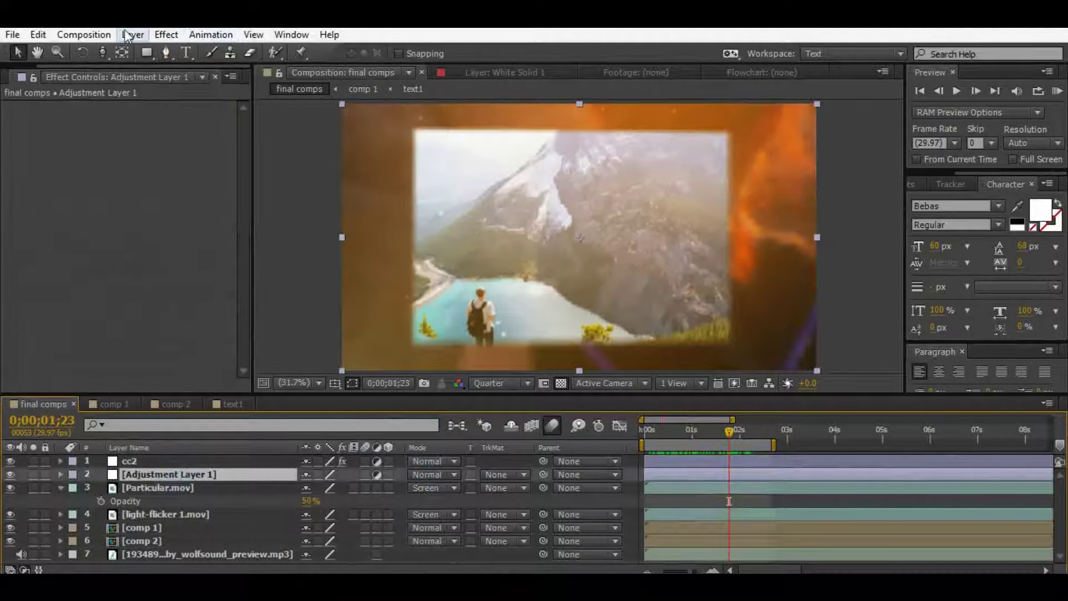
- Draw a closed freeform Pen mask tracing the frame edges on Adjustment Layer 1
click(166, 52)
click(356, 138)
click(485, 119)
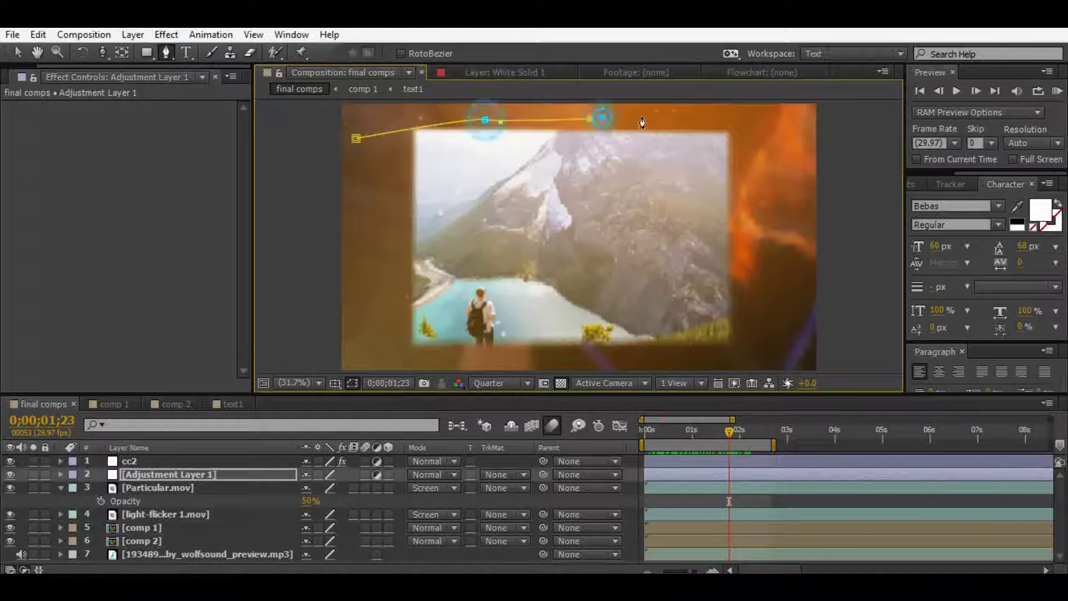
click(660, 116)
click(798, 190)
click(784, 300)
click(710, 341)
click(655, 355)
click(518, 363)
click(430, 355)
click(345, 316)
click(356, 138)
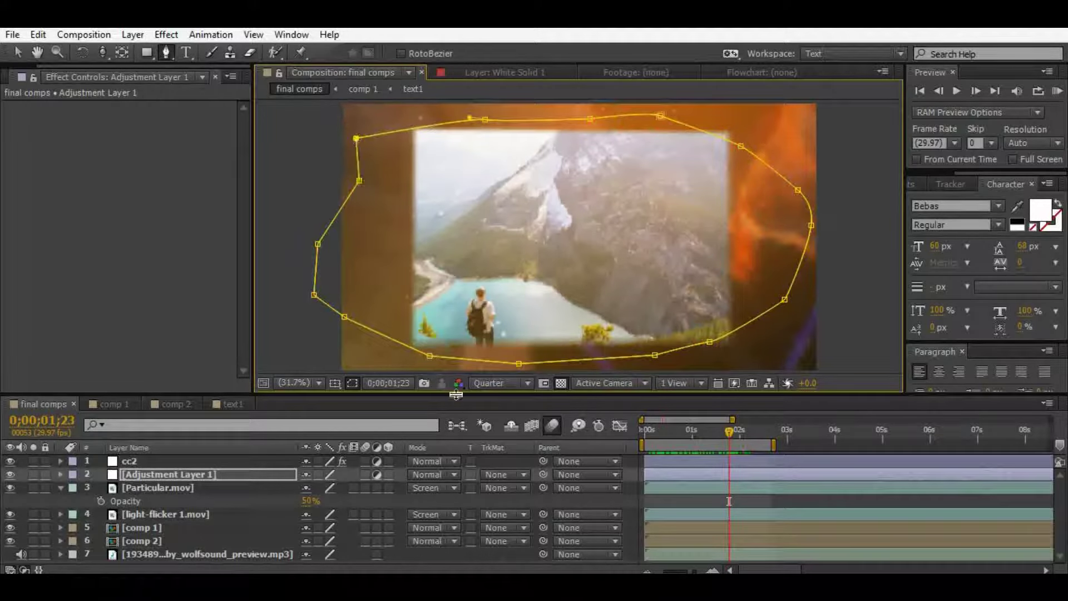
- Invert the mask and add a Curves effect bent down to darken the edges
key(m)
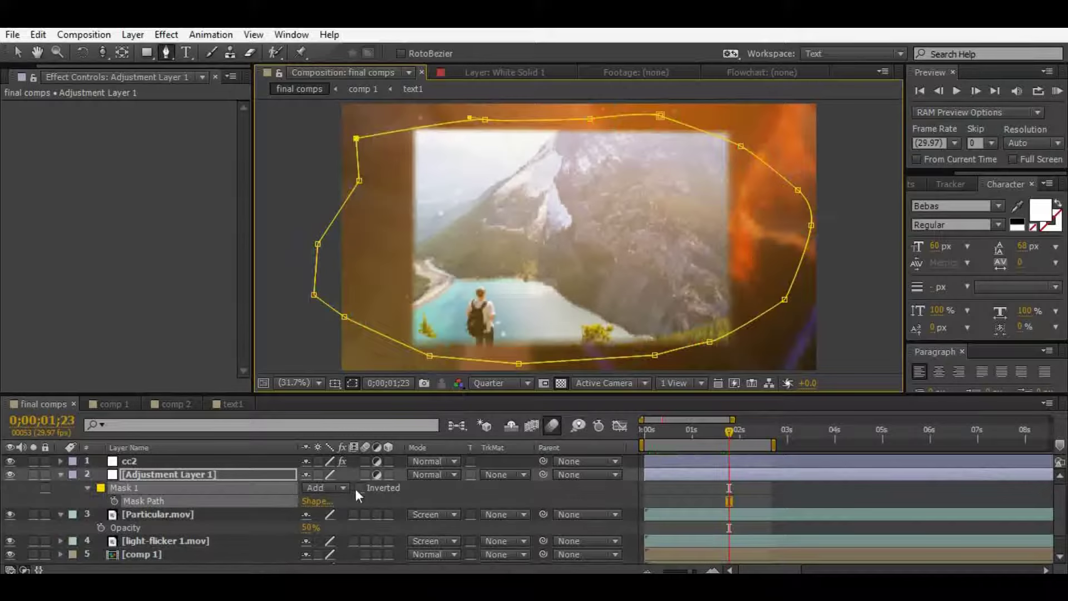
click(359, 489)
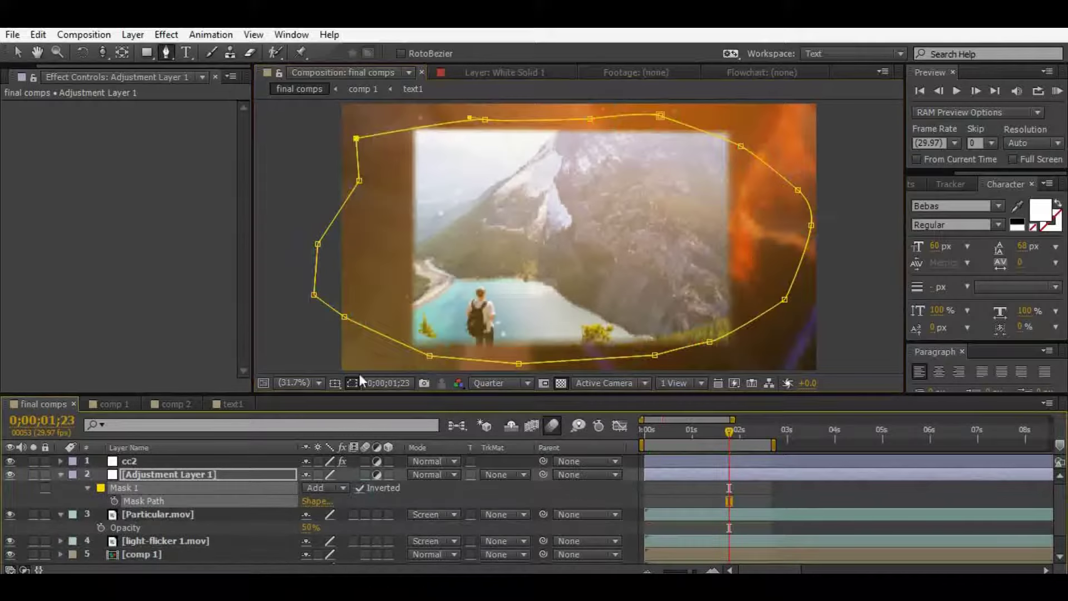
click(167, 35)
click(211, 67)
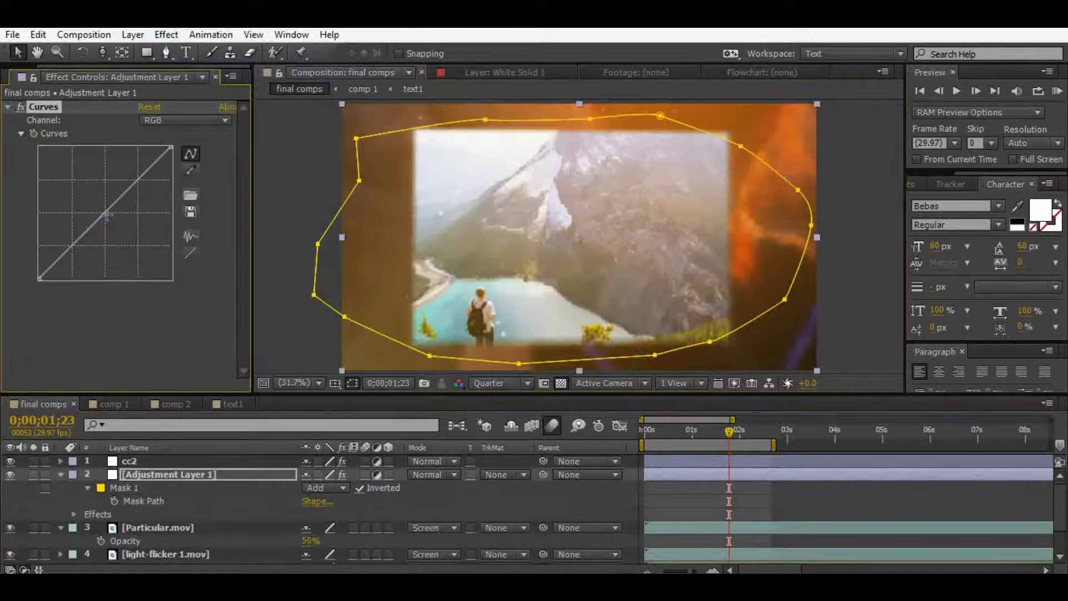
drag(106, 217, 115, 223)
click(167, 34)
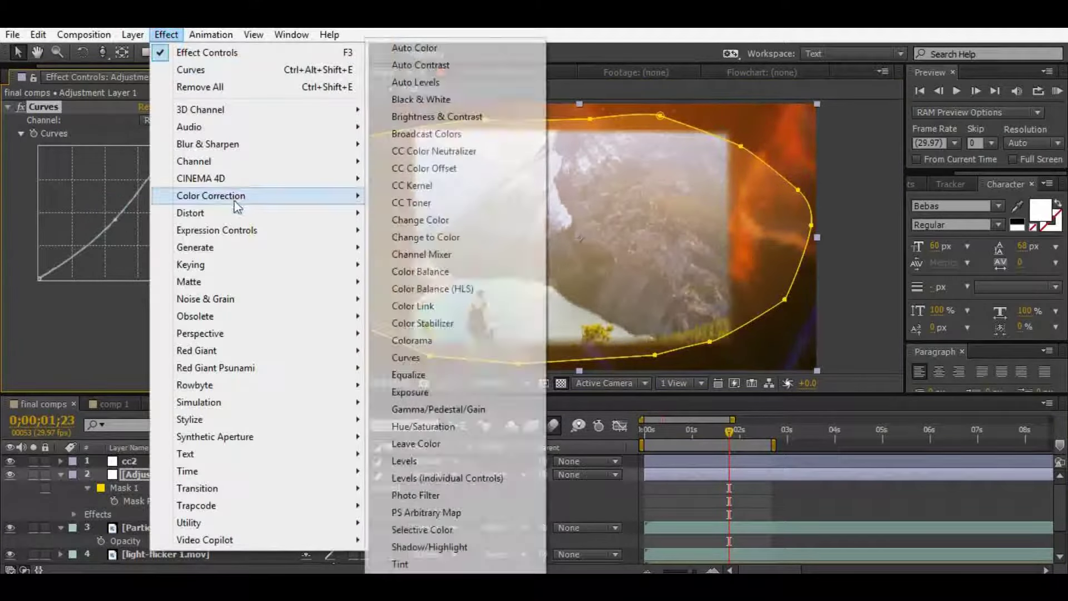
mouse_move(190, 213)
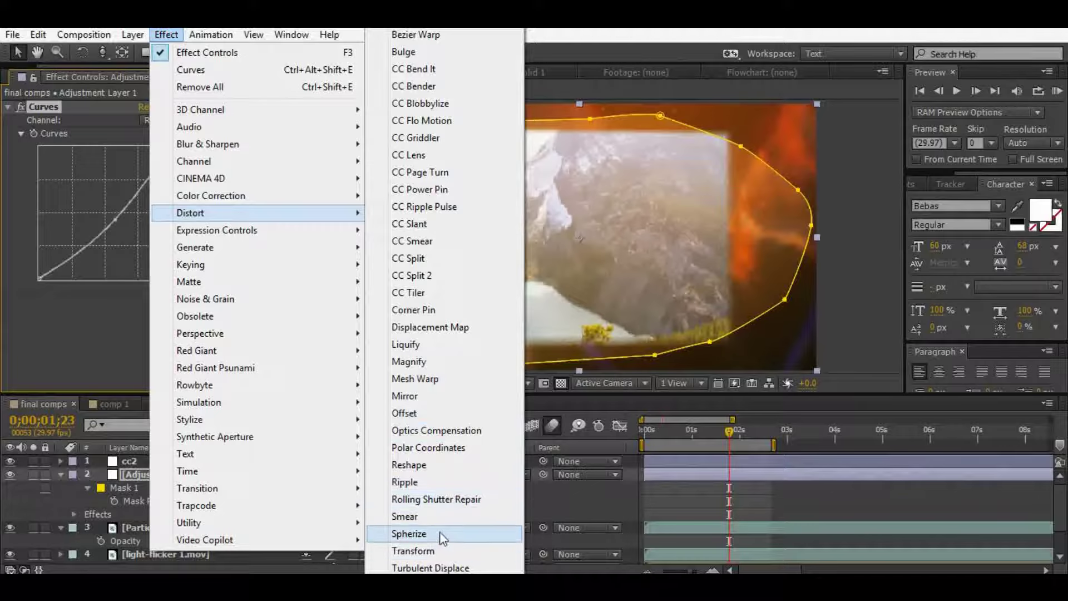
- Apply CC Lens with Size enlarged to about 148 and feather the mask 505 px
click(451, 155)
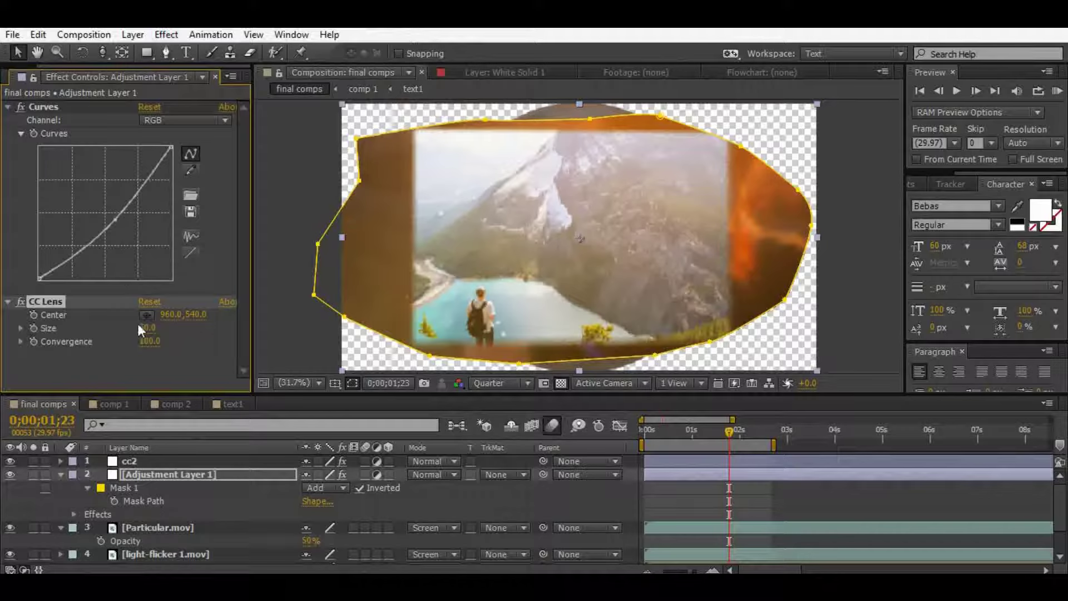
drag(148, 328, 221, 330)
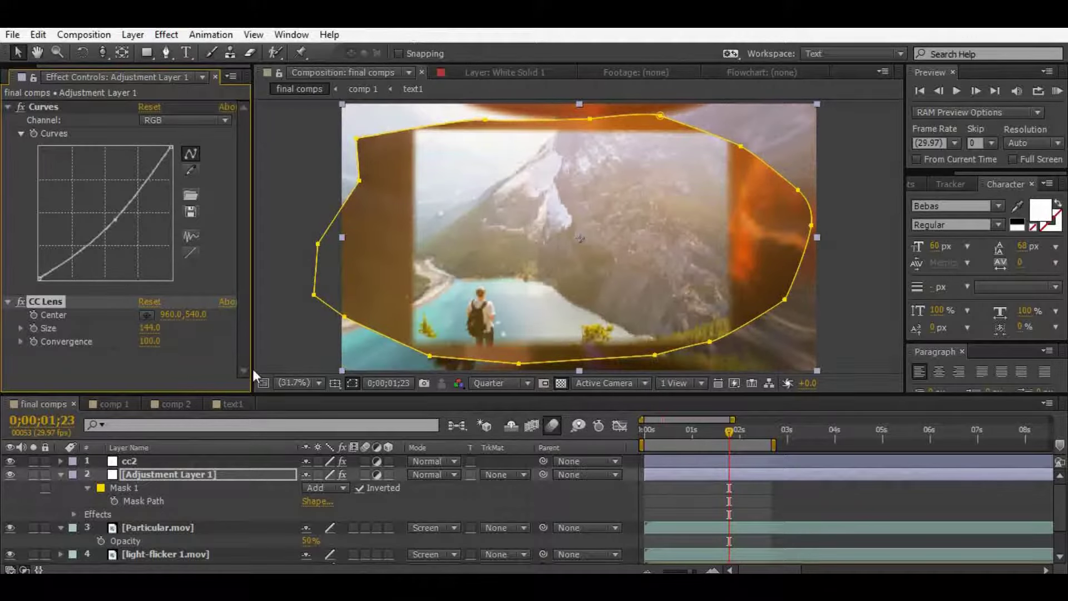
key(f)
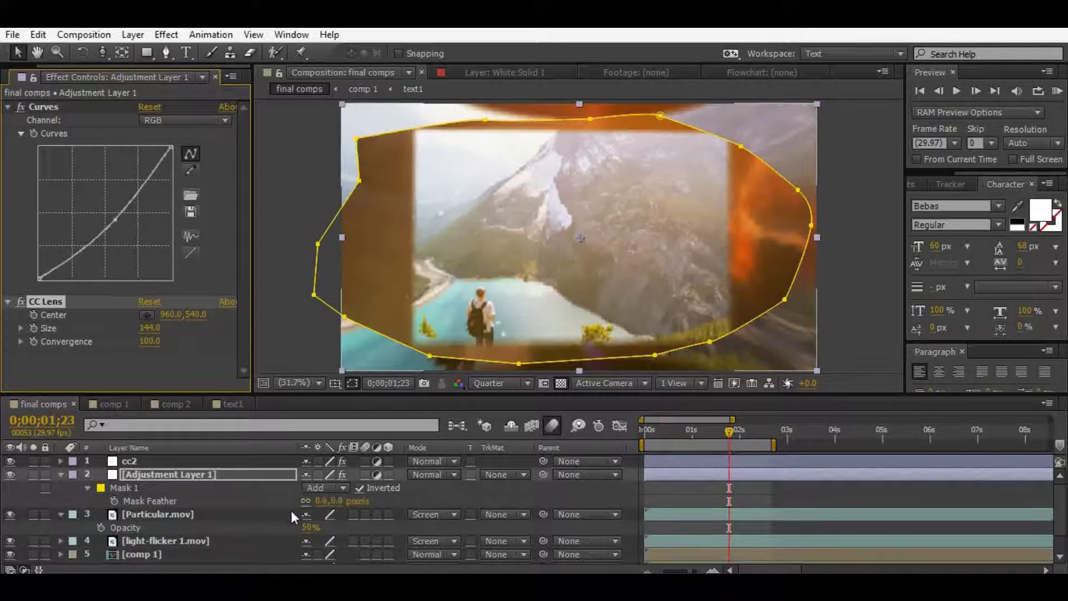
mouse_move(322, 501)
mouse_down()
mouse_move(619, 472)
mouse_move(629, 490)
mouse_up()
- RAM preview the comp from the start and fine-tune the CC Lens size
click(716, 499)
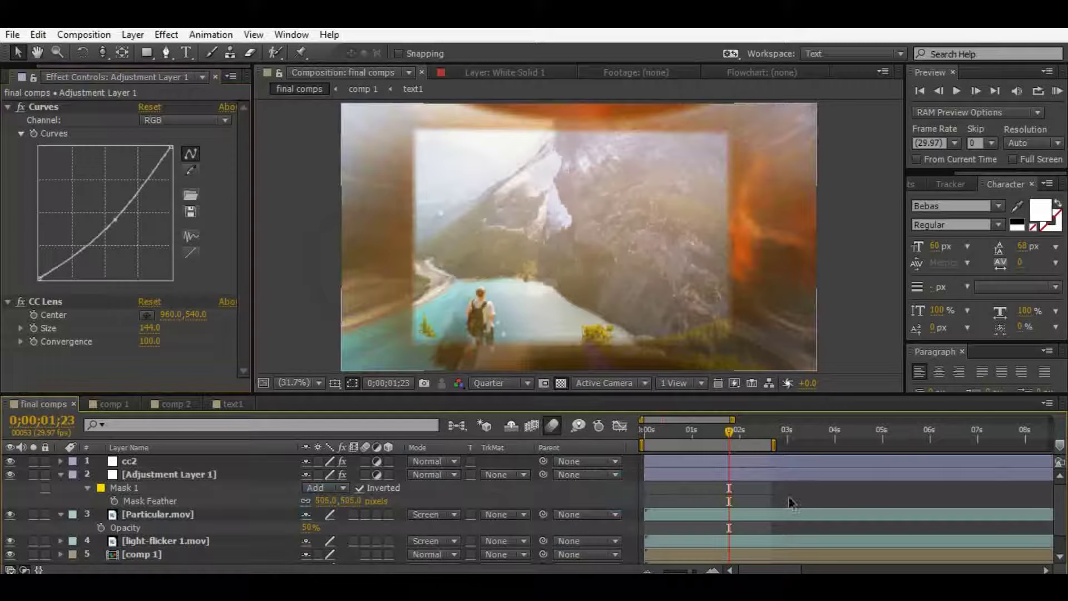
key(KP_0)
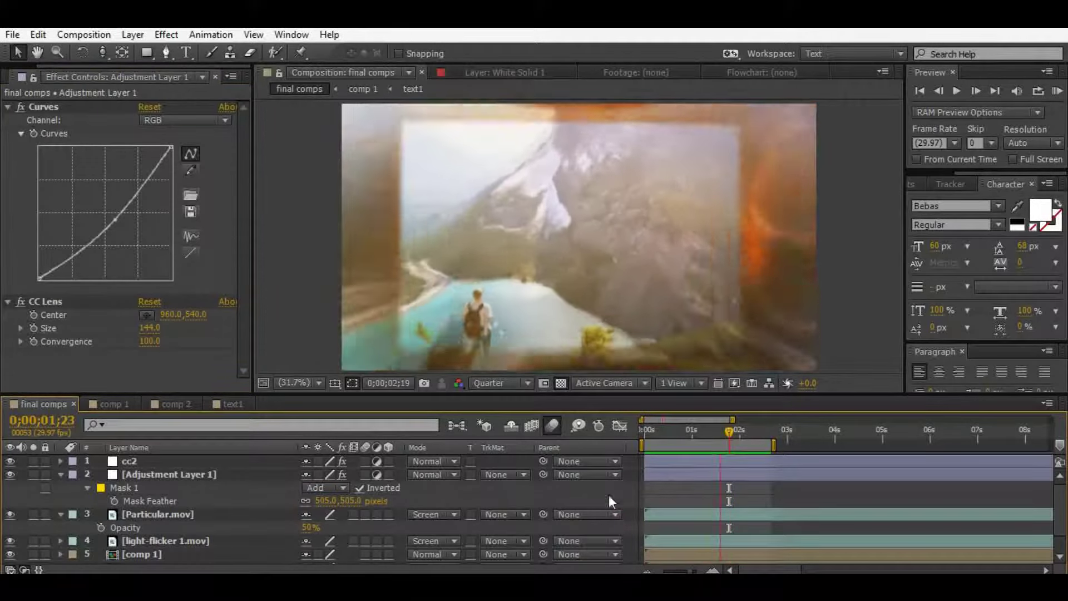
click(617, 502)
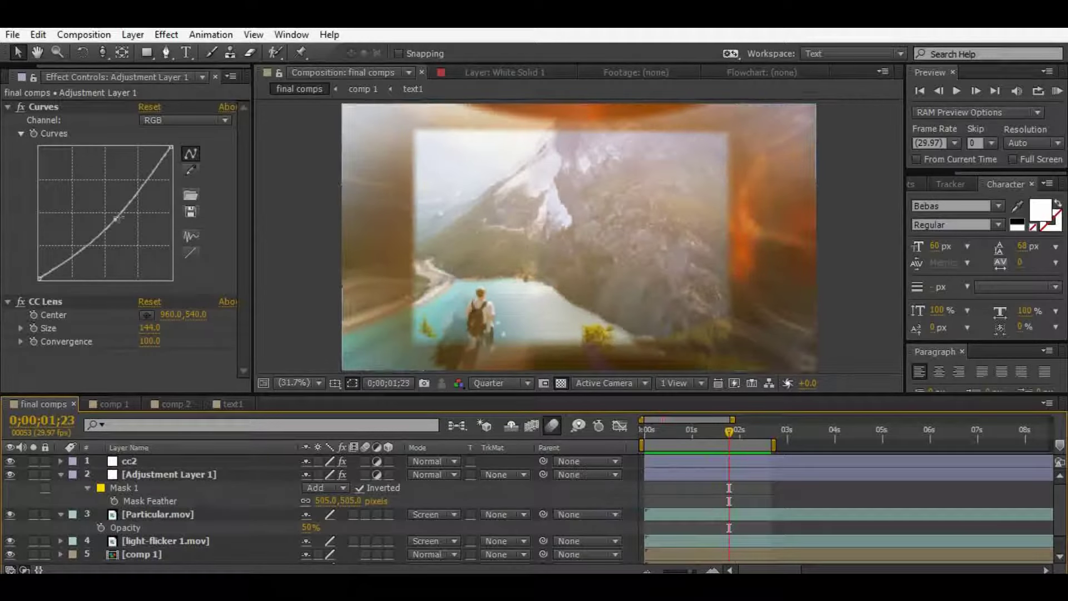
click(661, 434)
drag(660, 436, 646, 440)
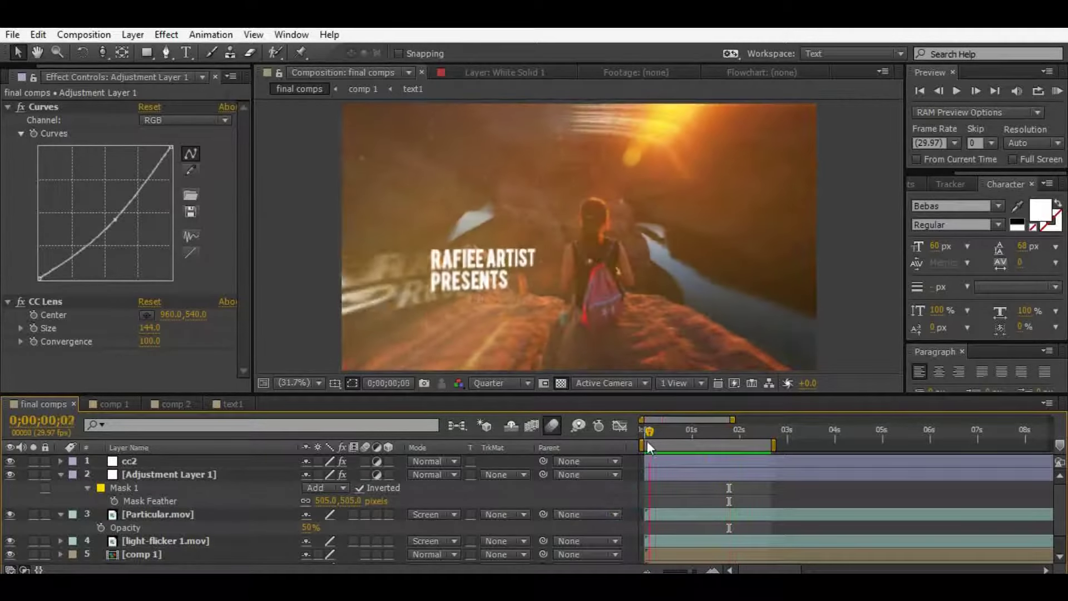
click(191, 474)
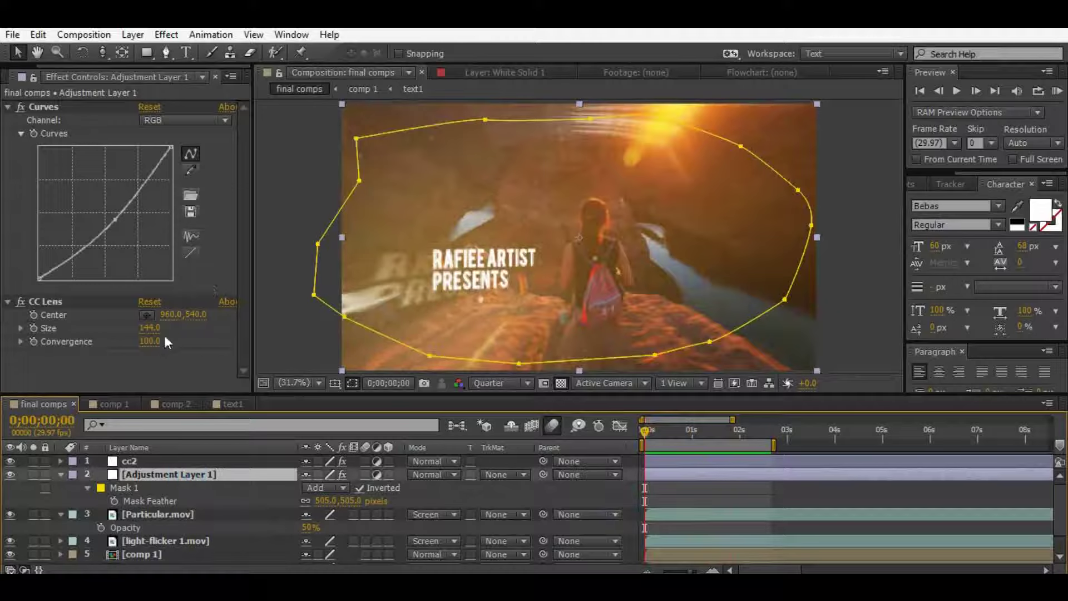
mouse_move(155, 328)
mouse_down()
mouse_move(176, 341)
mouse_move(124, 342)
mouse_move(147, 341)
mouse_up()
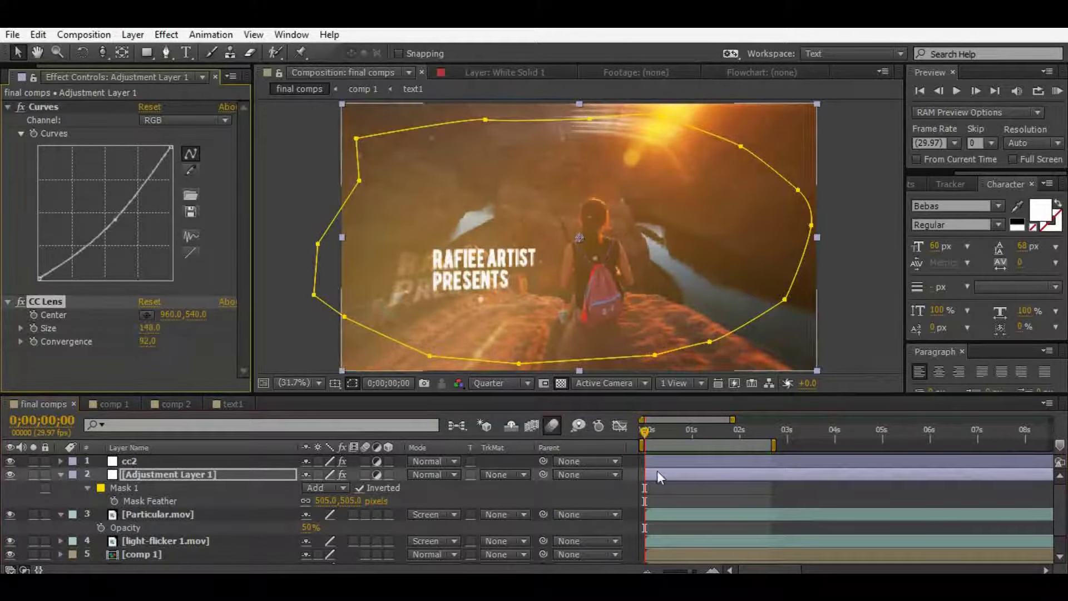
click(621, 492)
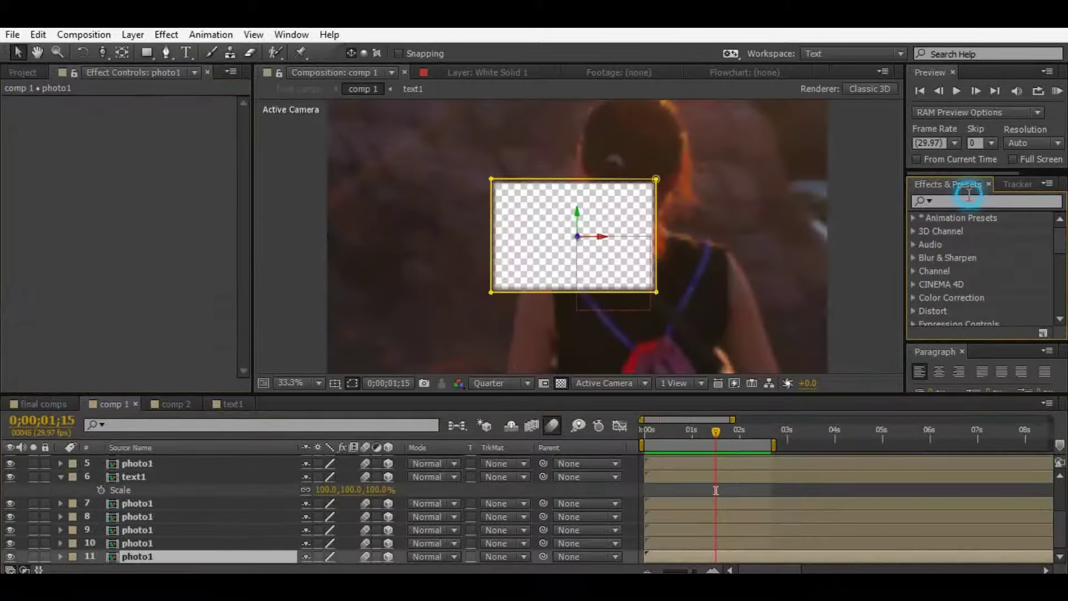
- Apply Drop Shadow from Effects & Presets to the photo1 layer and adjust its distance
click(963, 199)
text(dr)
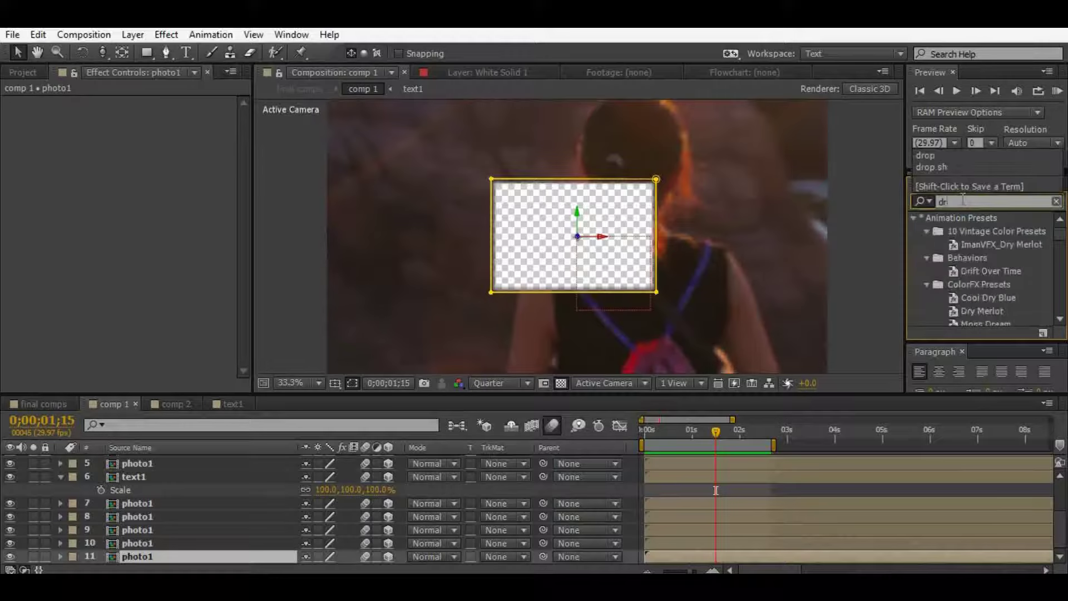
text(op s)
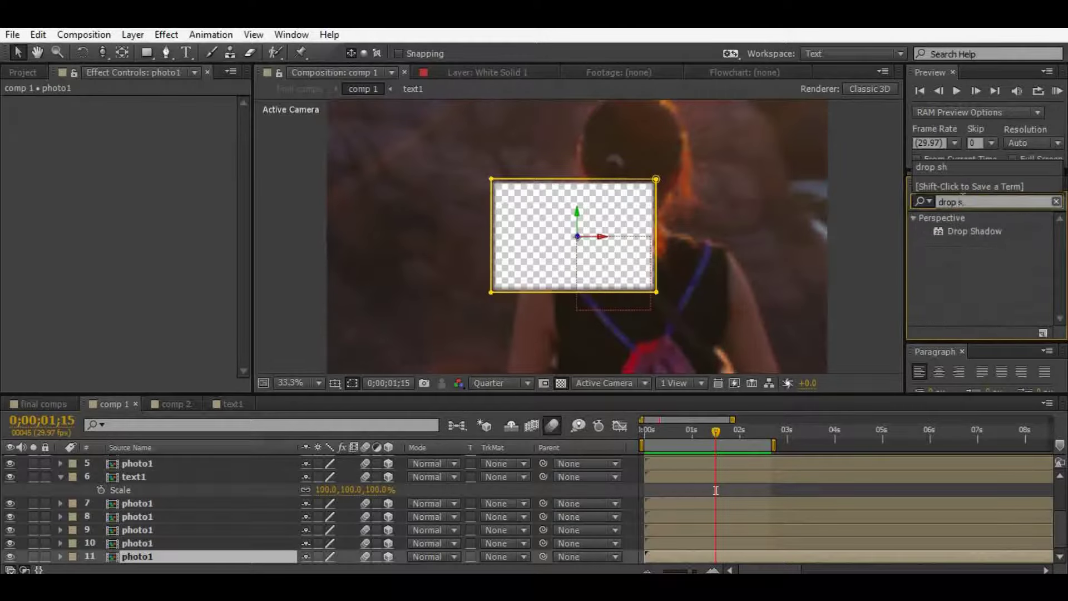
double_click(972, 232)
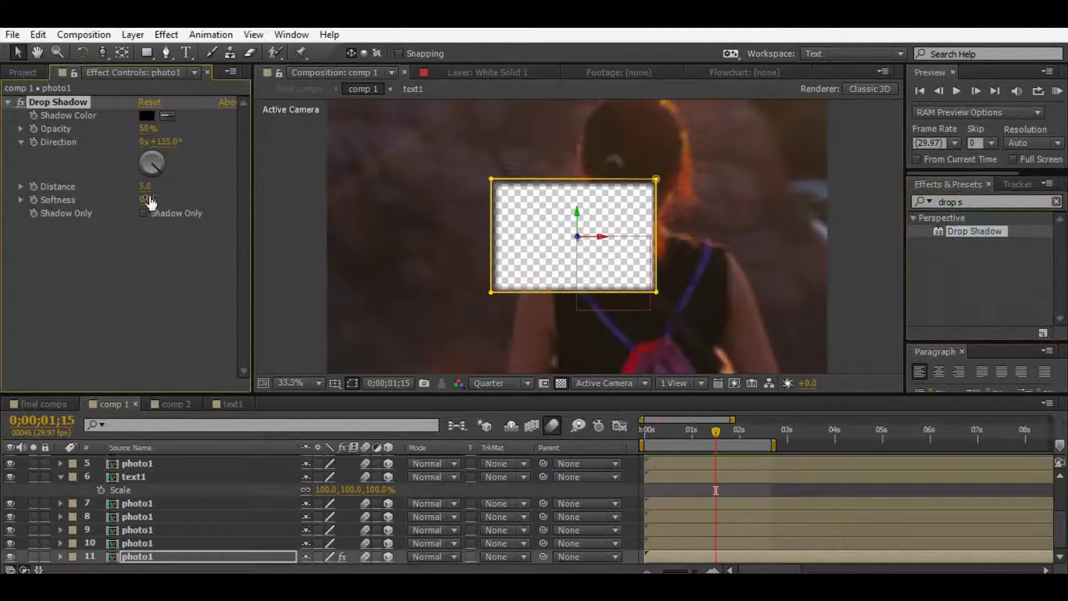
drag(147, 186, 345, 199)
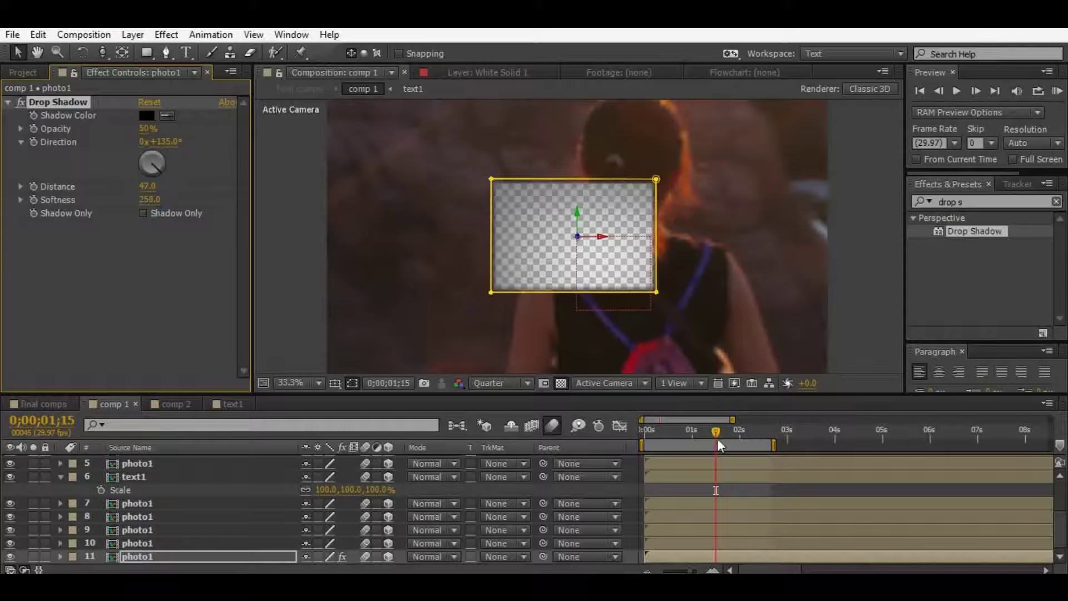
- Check the shadow in final comps, then set Distance to 0 and Softness to 47
click(45, 404)
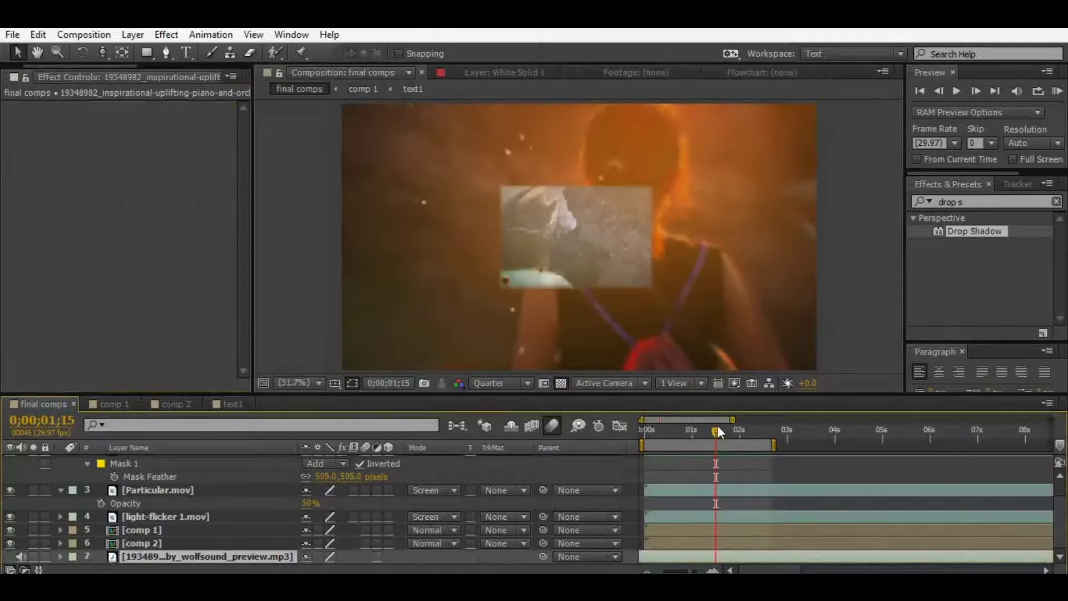
drag(718, 432, 714, 456)
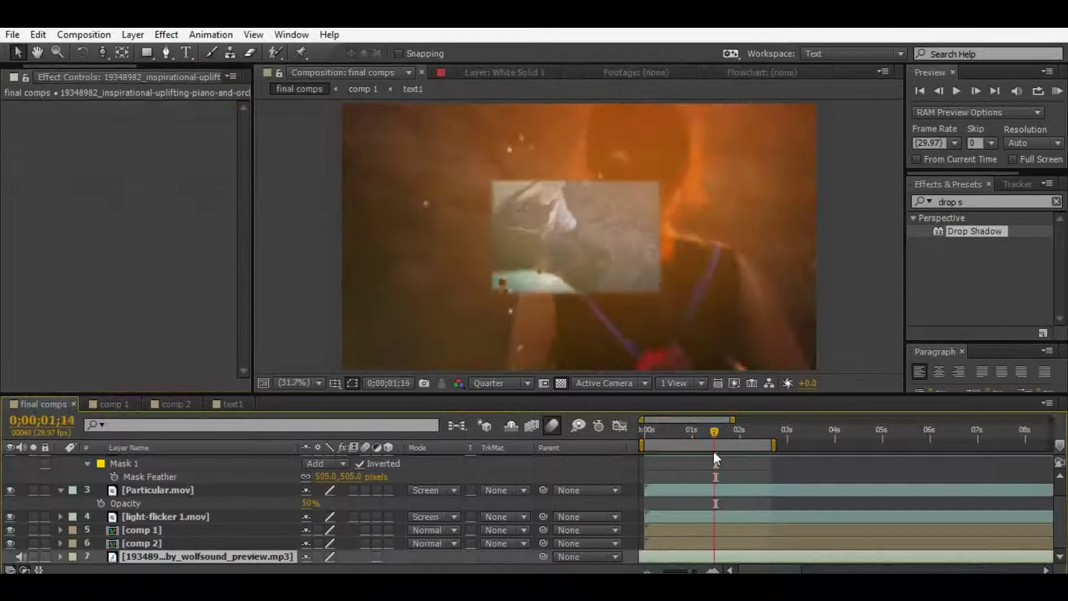
click(179, 405)
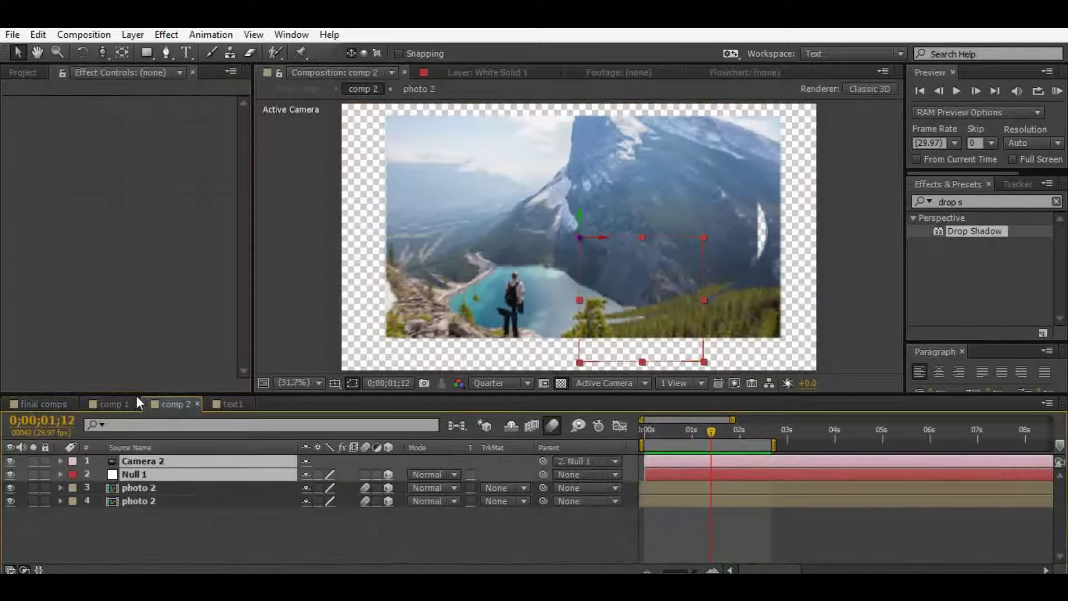
click(120, 404)
click(147, 187)
key(Return)
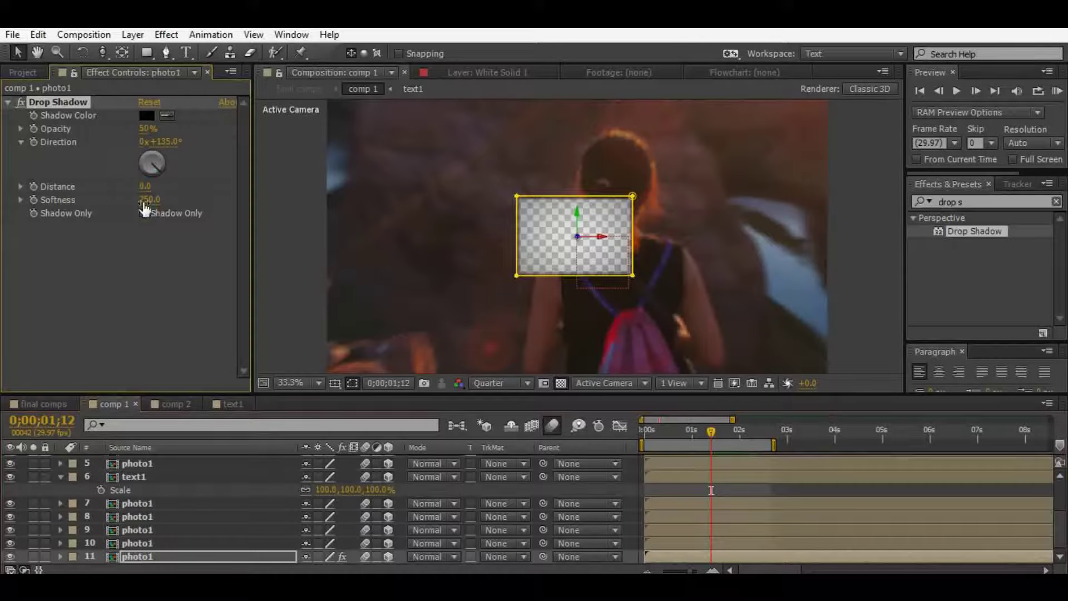
drag(145, 200, 44, 214)
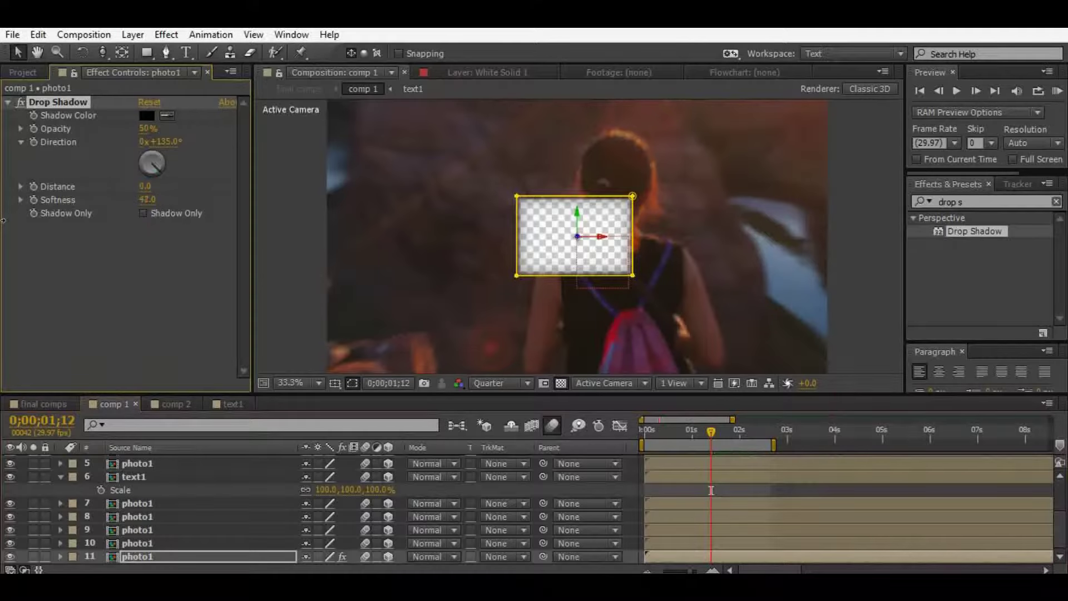